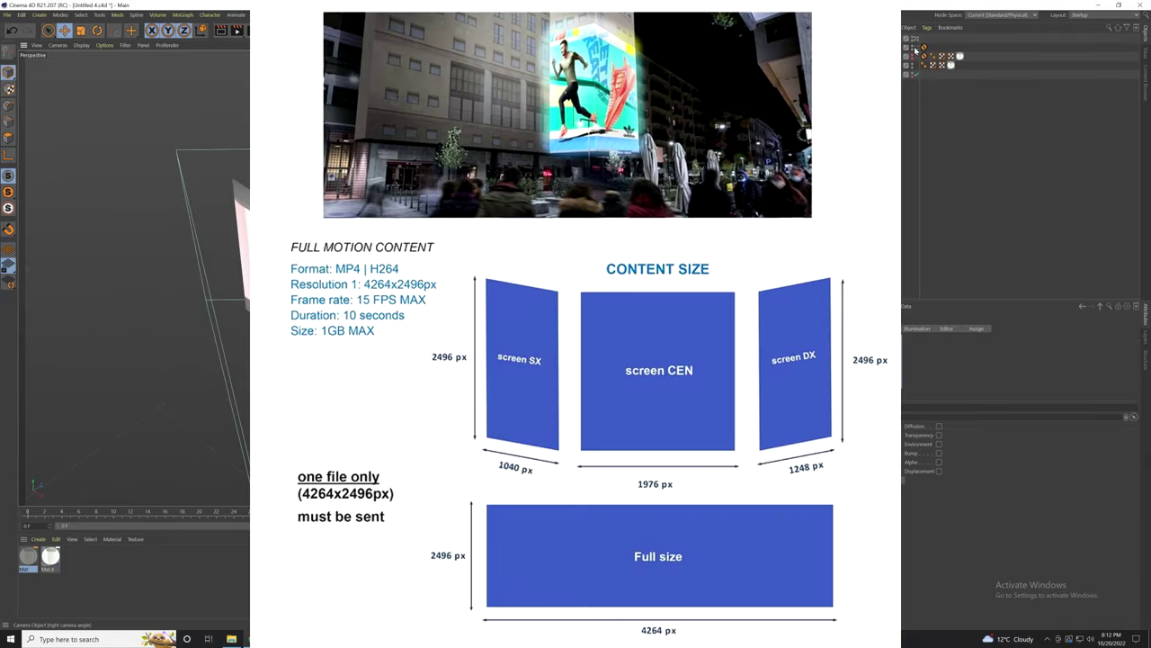
left_click(916, 50)
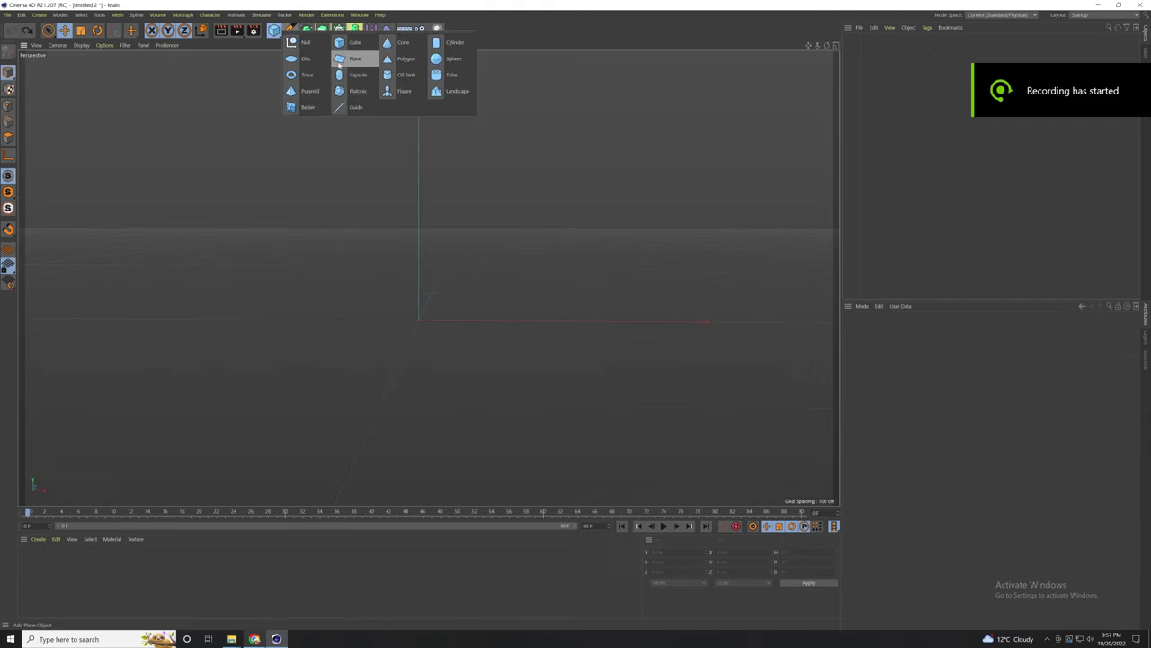
Step: Add a plane object and set its width to 1200 cm
left_click(346, 60)
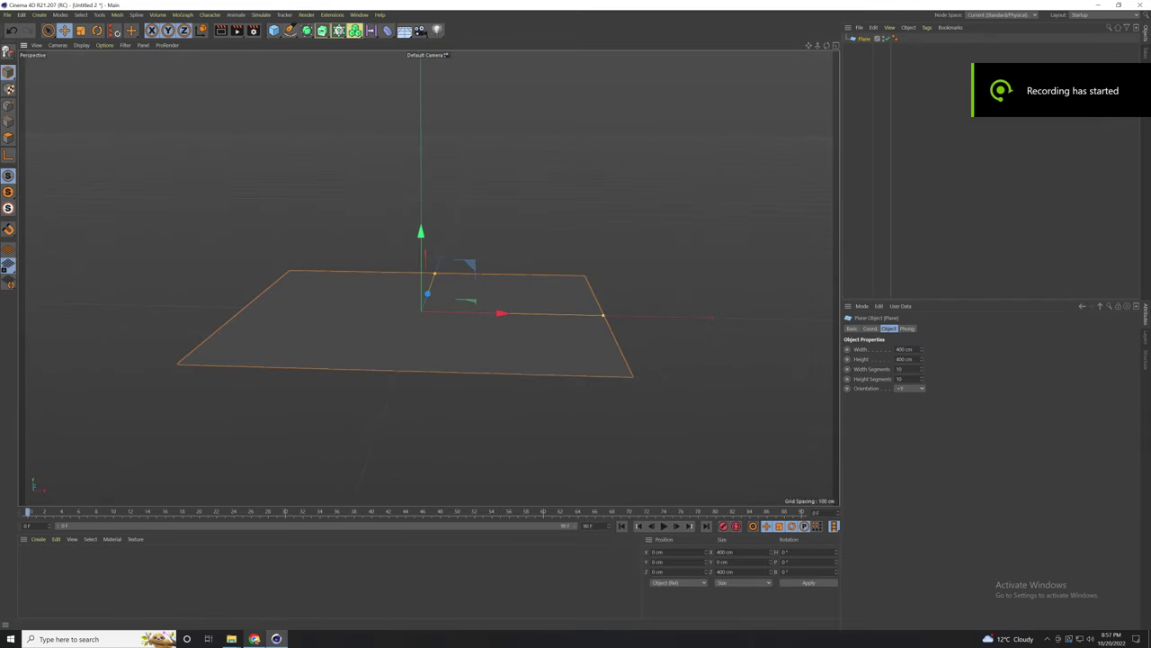
double_click(903, 349)
type("1200")
key("Return")
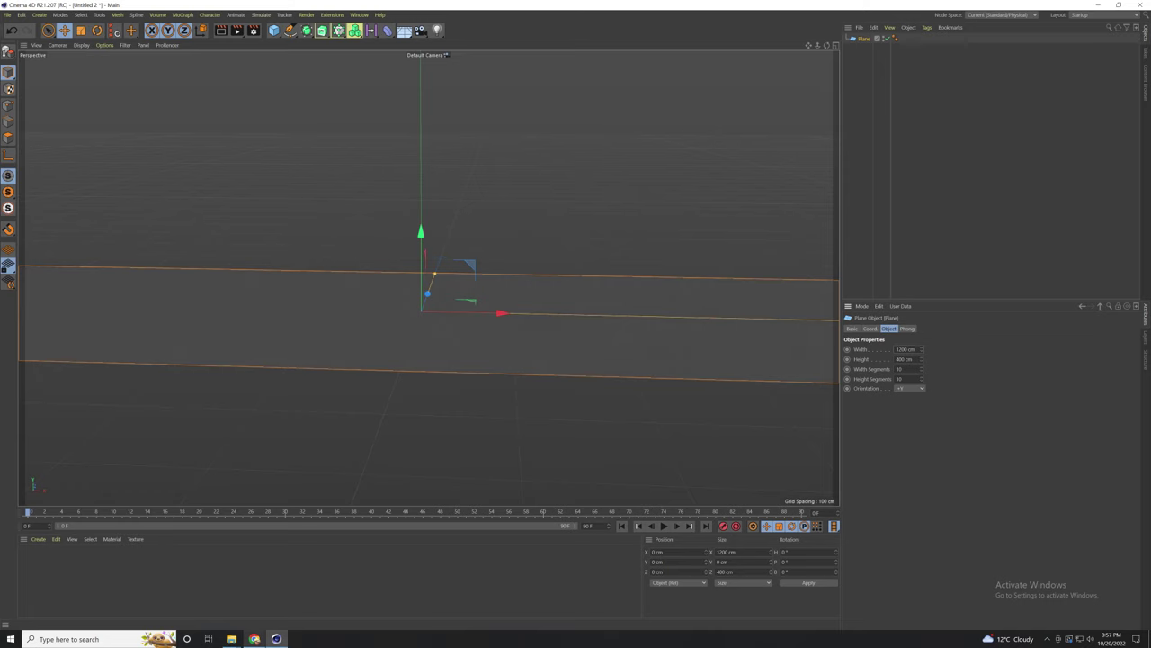
left_click_drag(599, 340, 581, 324, "alt")
scroll(575, 266, "down", 3)
left_click_drag(612, 475, 607, 465, "alt")
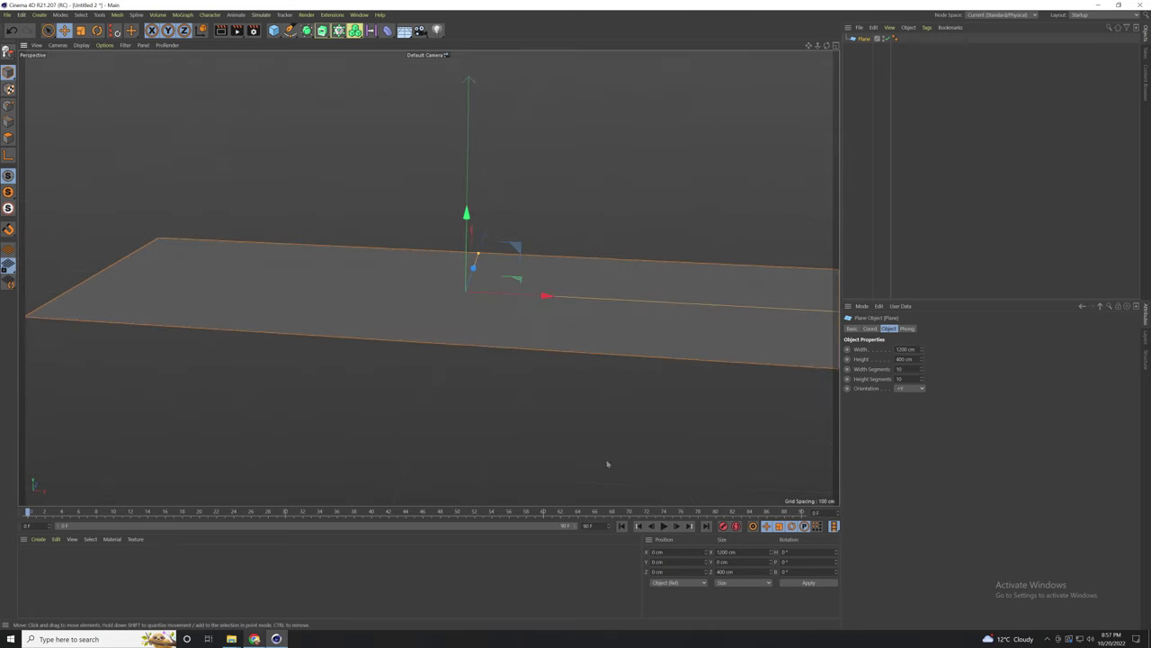
Step: Stand the plane upright with a P rotation of 90° and set its width and height segments to 100
type("90")
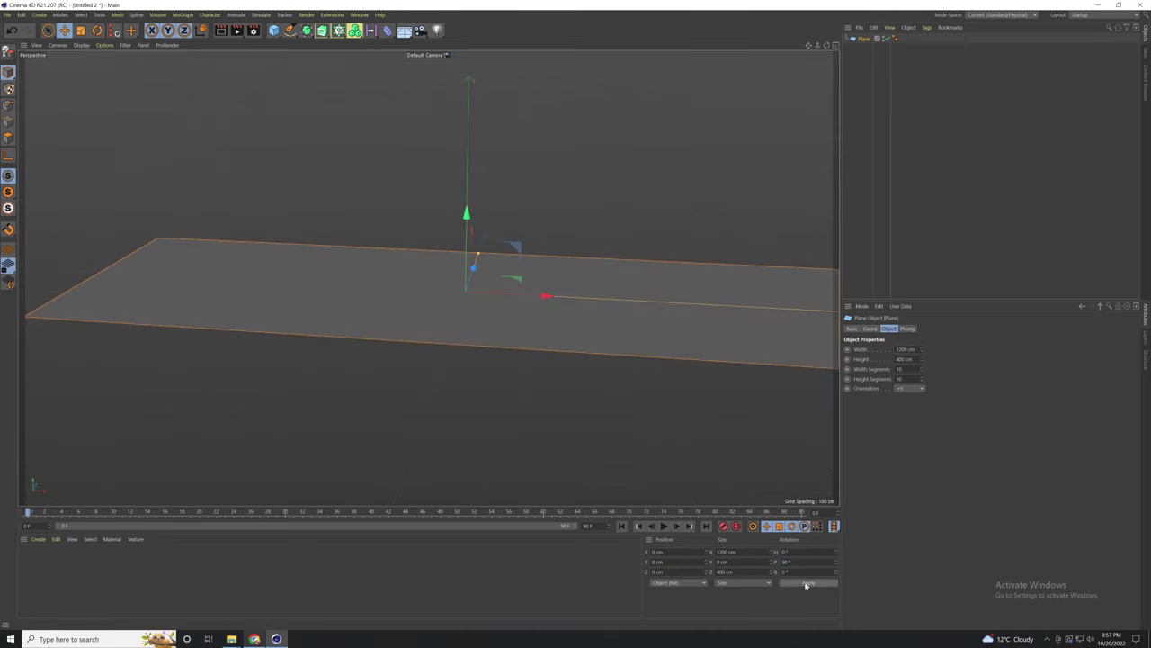
left_click(808, 582)
type("100")
key("Return")
left_click_drag(486, 347, 483, 324, "alt")
scroll(486, 297, "down", 2)
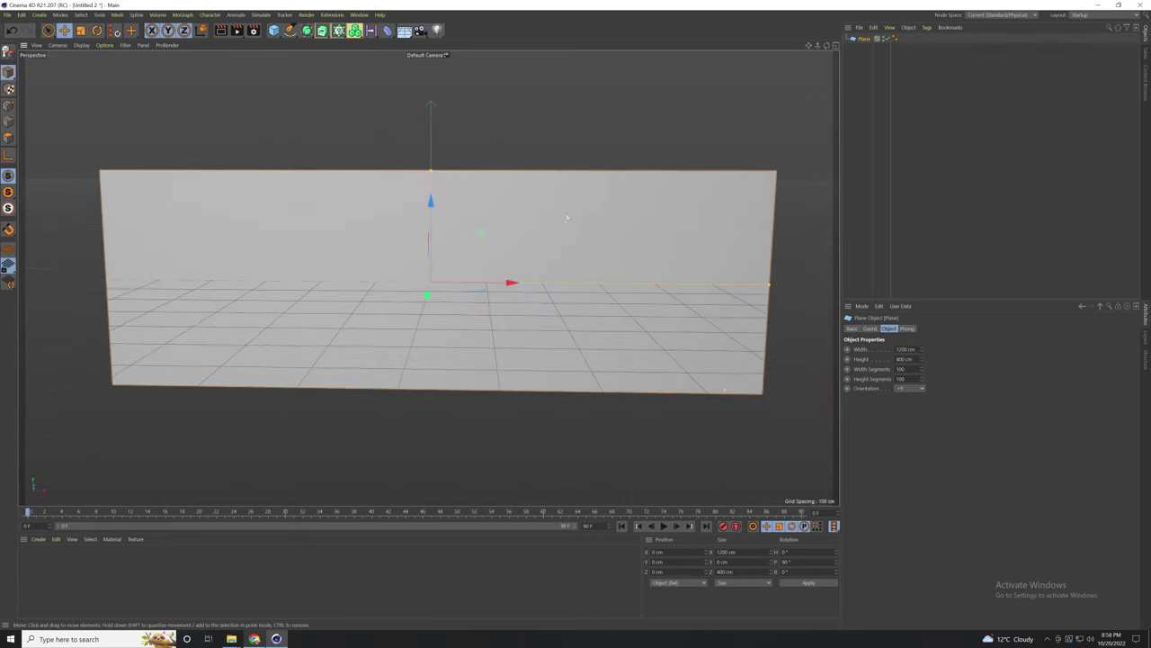
Step: Add a Bend deformer and make it a child of the plane
left_click_drag(463, 247, 453, 254, "alt")
left_click(387, 30)
left_click(410, 42)
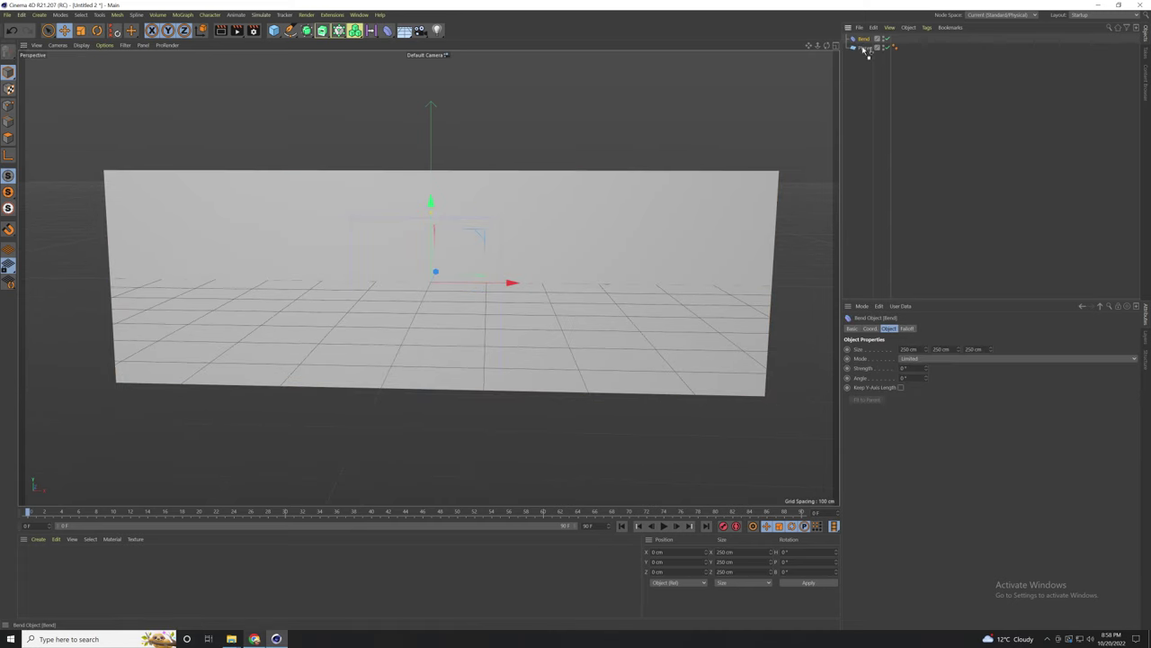
left_click_drag(861, 50, 862, 49)
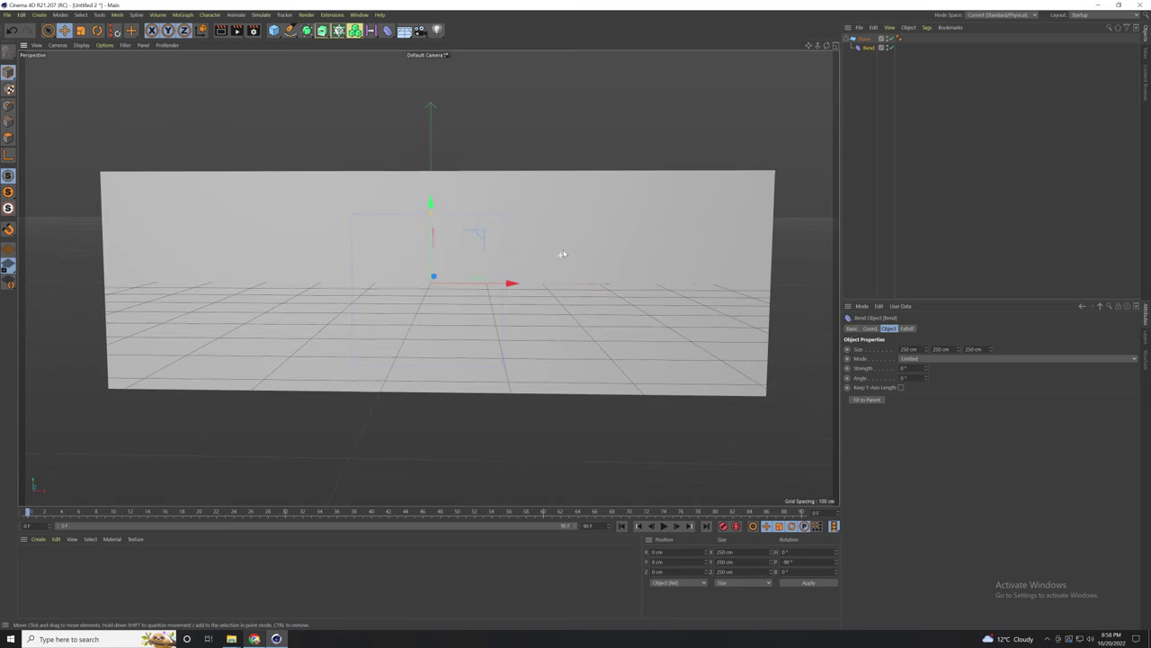
Step: Rotate the Bend deformer to a B rotation of -90°
key("r")
left_click_drag(476, 263, 415, 245)
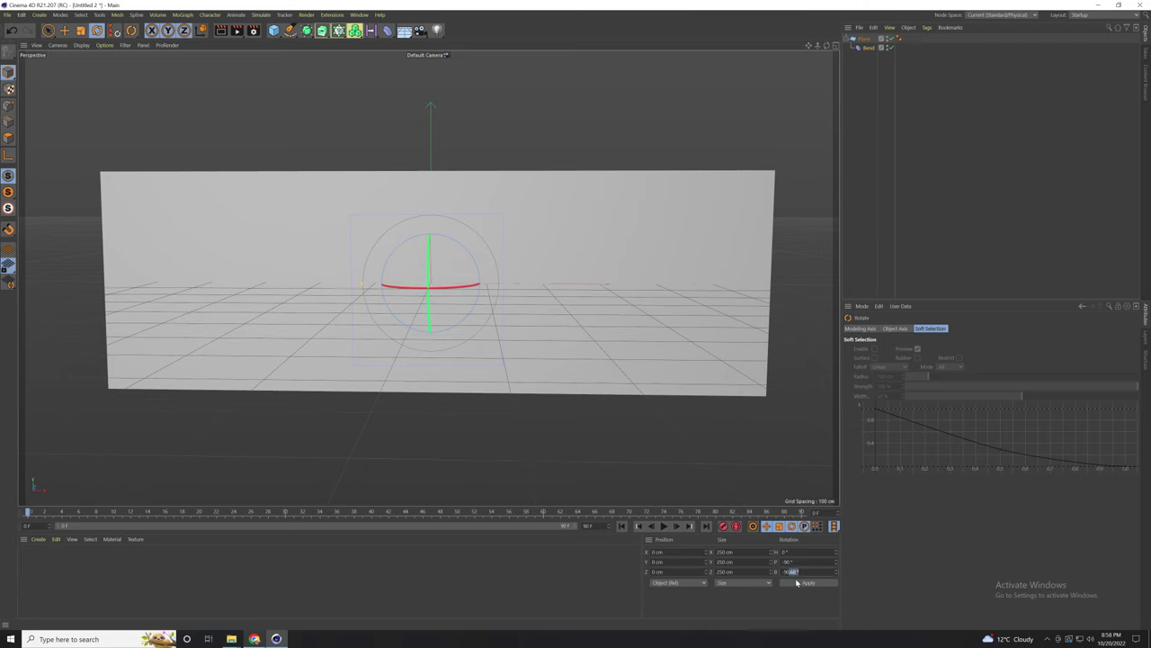
key("BackSpace")
left_click(807, 583)
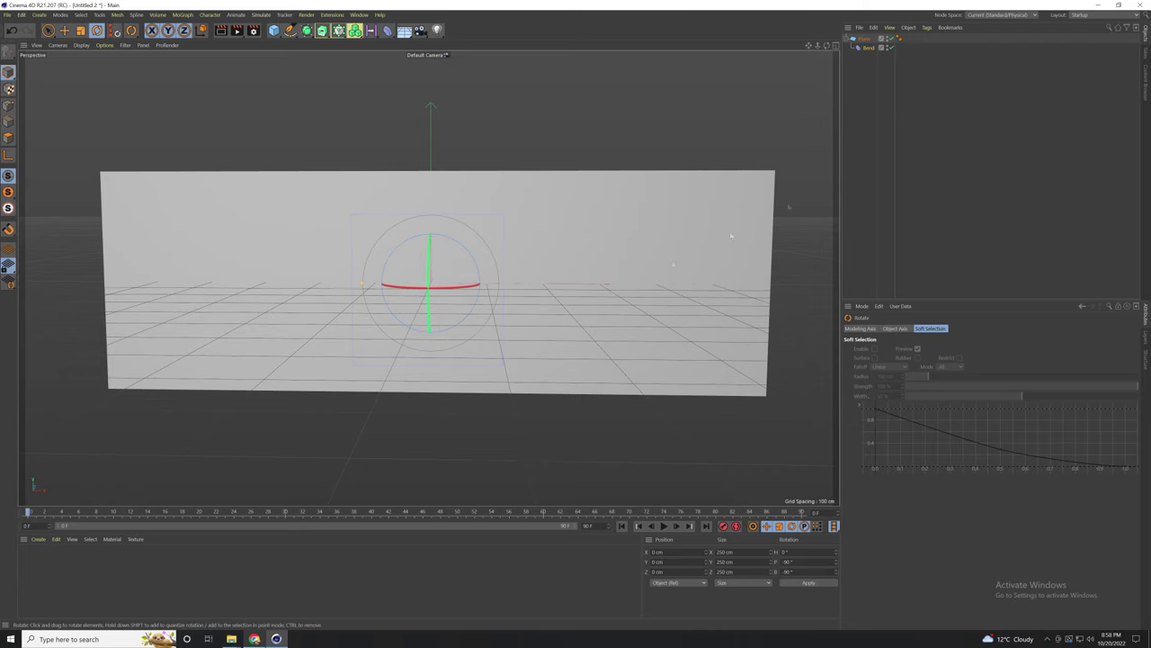
Step: Set the Bend deformer's size to 400 cm, 100 cm and 1 cm
left_click(862, 50)
left_click_drag(519, 229, 654, 301, "alt")
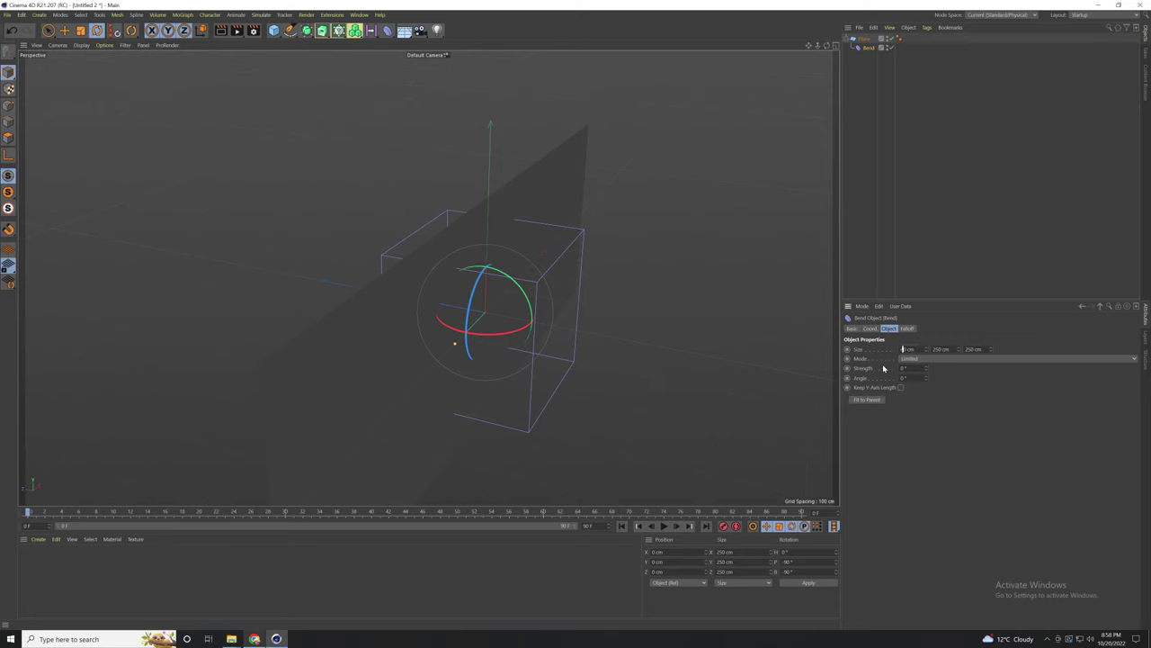
left_click(943, 396)
mouse_move(499, 305)
left_mouse_down("alt")
mouse_move(444, 244)
mouse_move(500, 313)
left_mouse_up("alt")
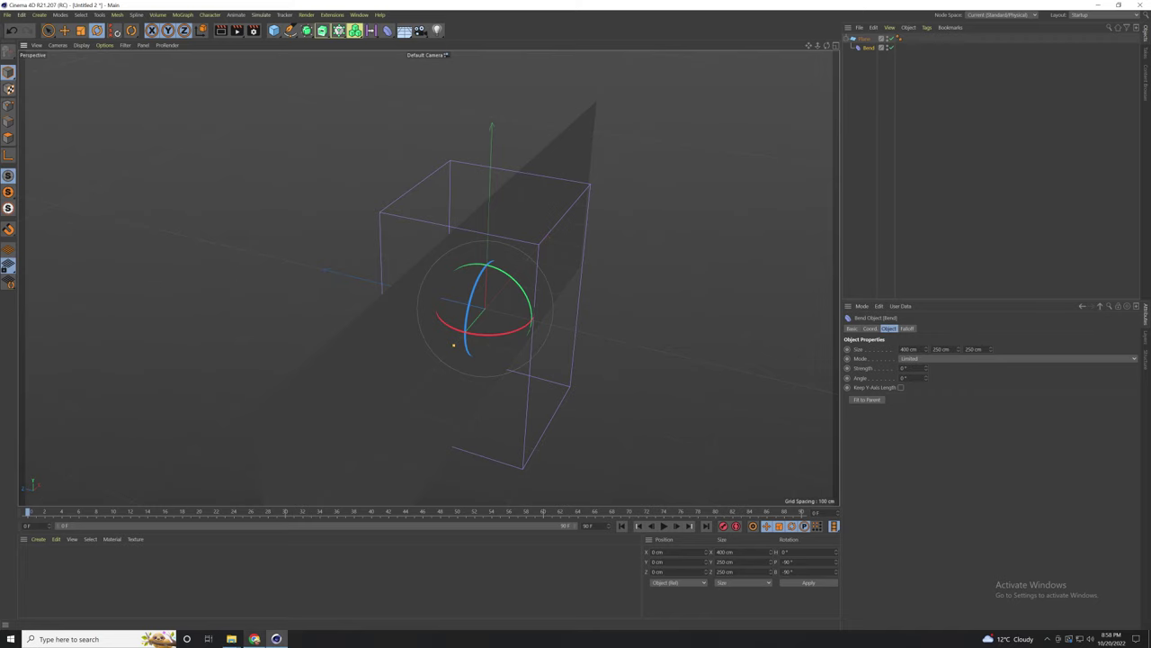
type("100")
key("Return")
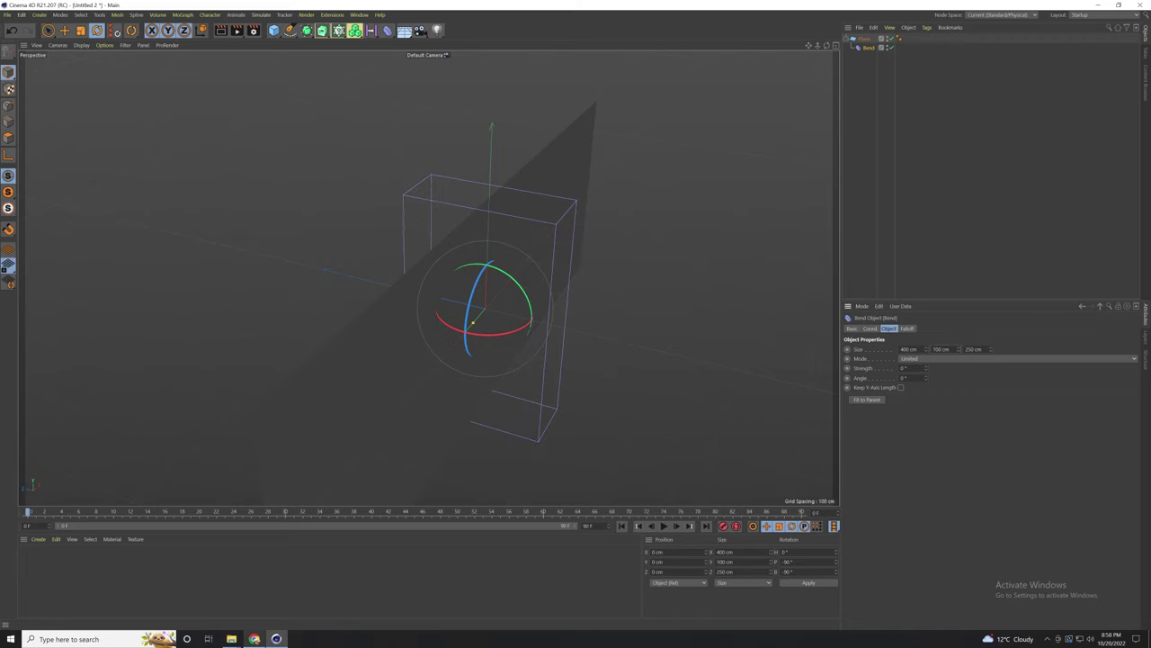
type("1")
key("Return")
Step: Move the Bend deformer along the plane to an X position of 250 cm
left_click_drag(537, 386, 430, 345, "alt")
scroll(450, 337, "down", 2)
middle_click_drag(520, 306, 457, 240, "alt")
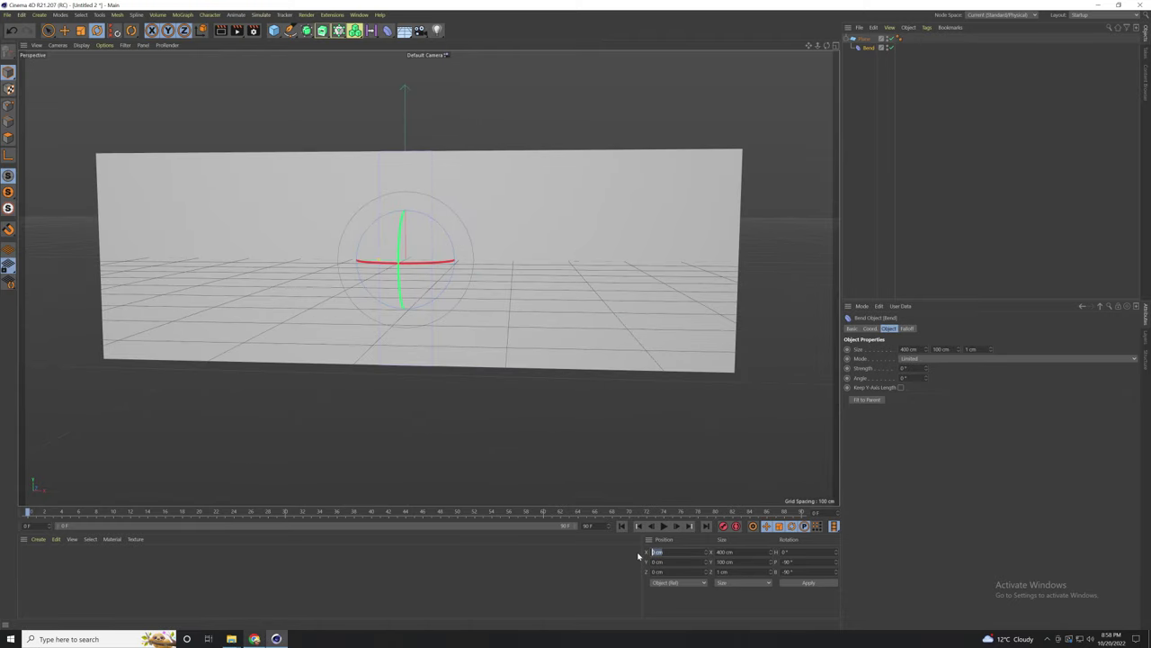
left_click(808, 585)
Step: Fold the plane into a corner by setting the Bend strength to 90° and its angle to -90°
left_click_drag(541, 251, 578, 281, "alt")
scroll(585, 284, "down", 5)
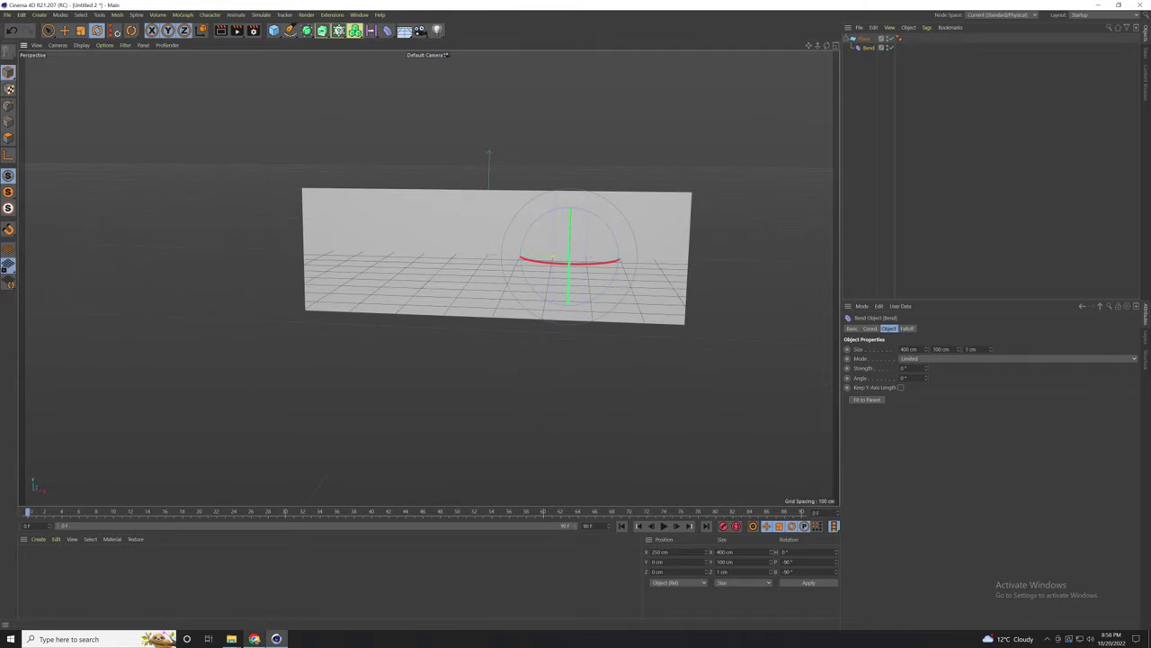
type("90")
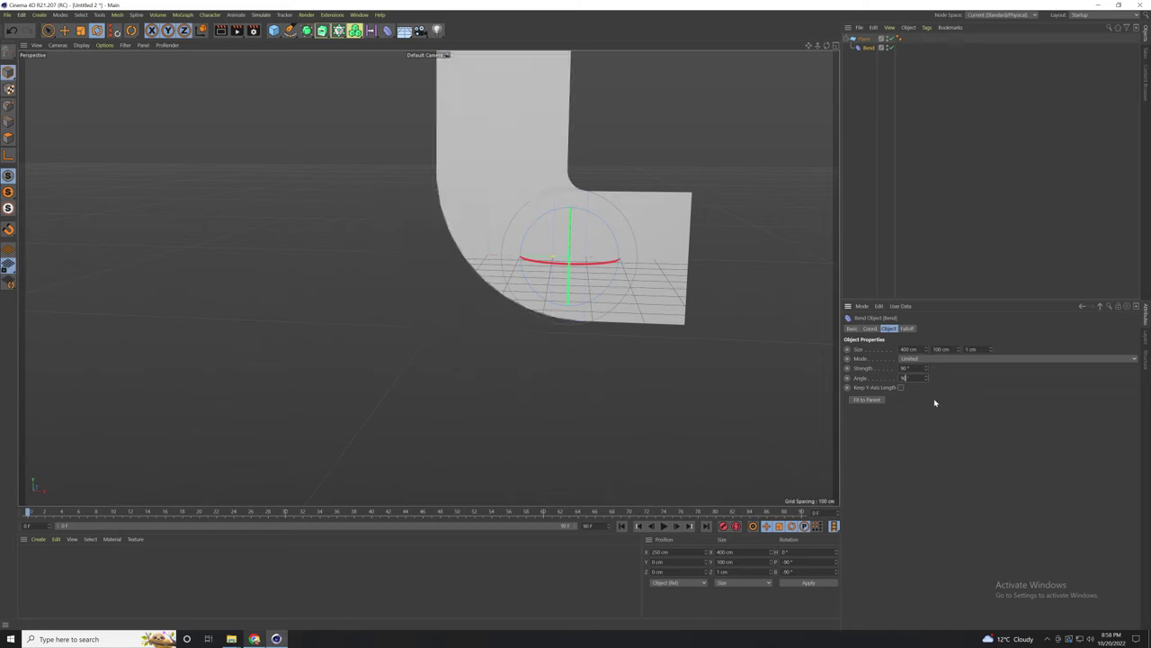
key("Return")
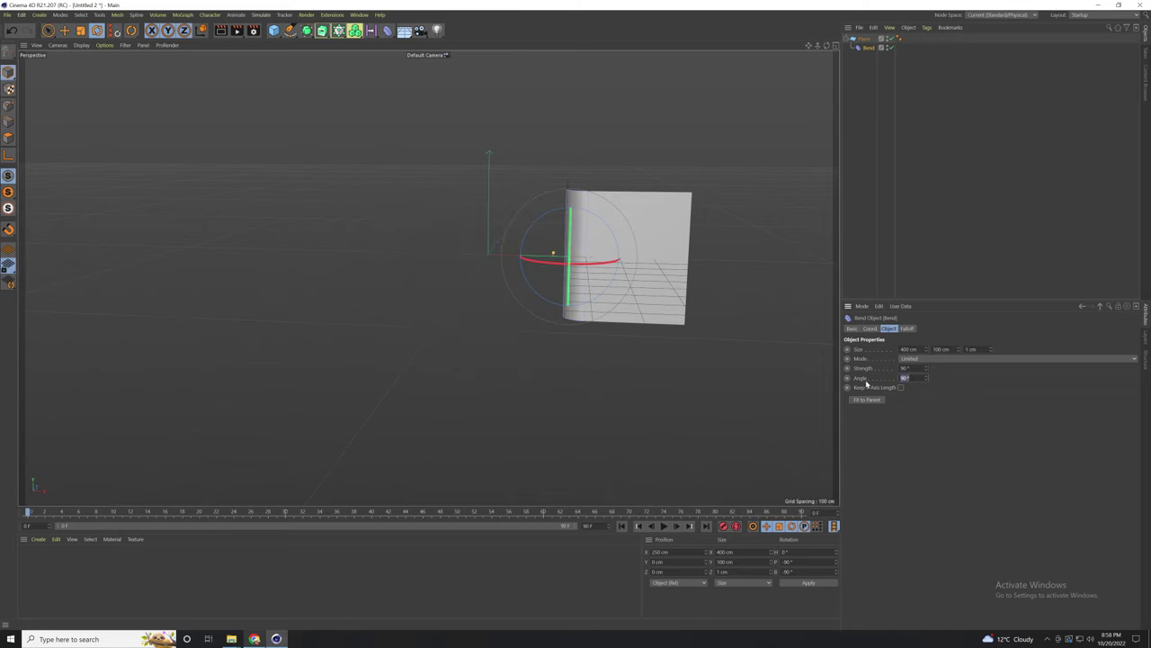
key("Return")
left_click_drag(670, 300, 541, 330, "alt")
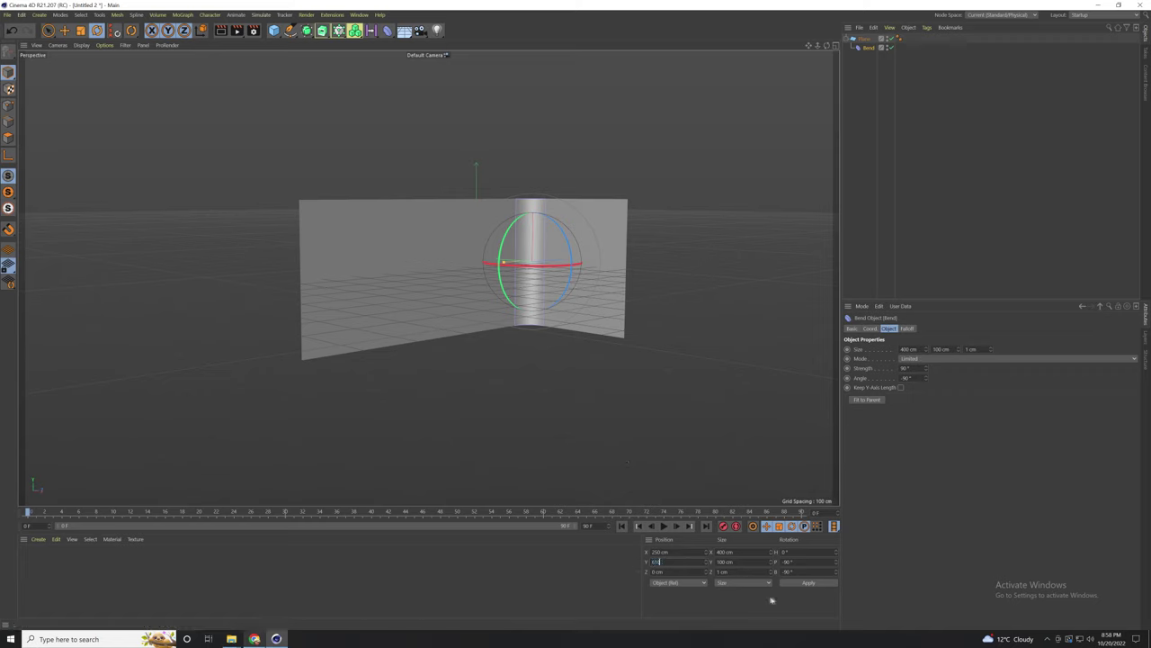
Step: Undo the height change on the Bend deformer and raise the whole plane to a Y position of 610 cm instead
left_click(803, 582)
key("ctrl+z")
left_click(864, 39)
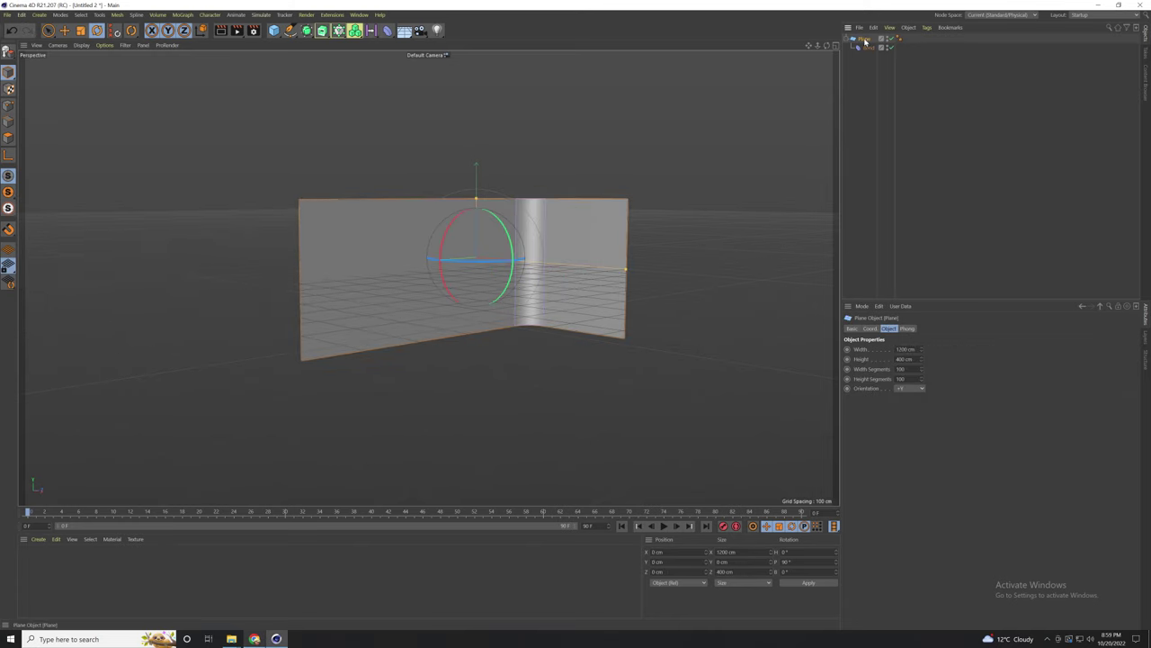
left_click(806, 583)
Step: Frame the bent plane from a low angle and add a camera at that view
middle_click_drag(468, 150, 465, 239, "alt")
left_click_drag(465, 240, 460, 180, "alt")
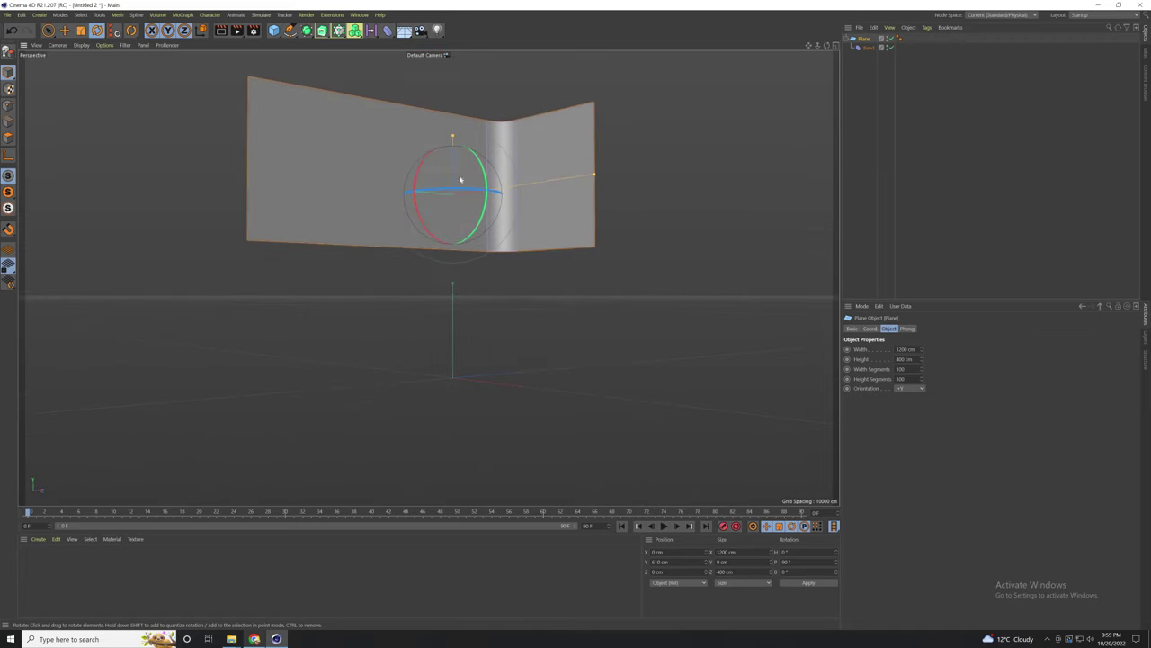
middle_click_drag(460, 180, 460, 193, "alt")
left_click(858, 86)
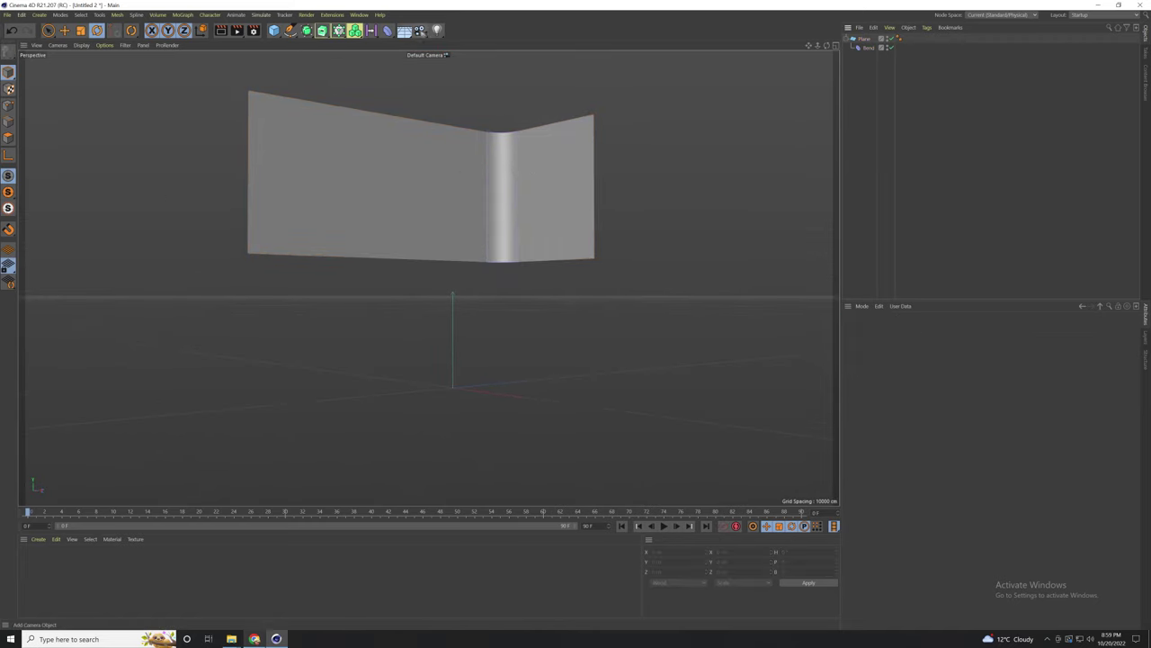
left_click(422, 33)
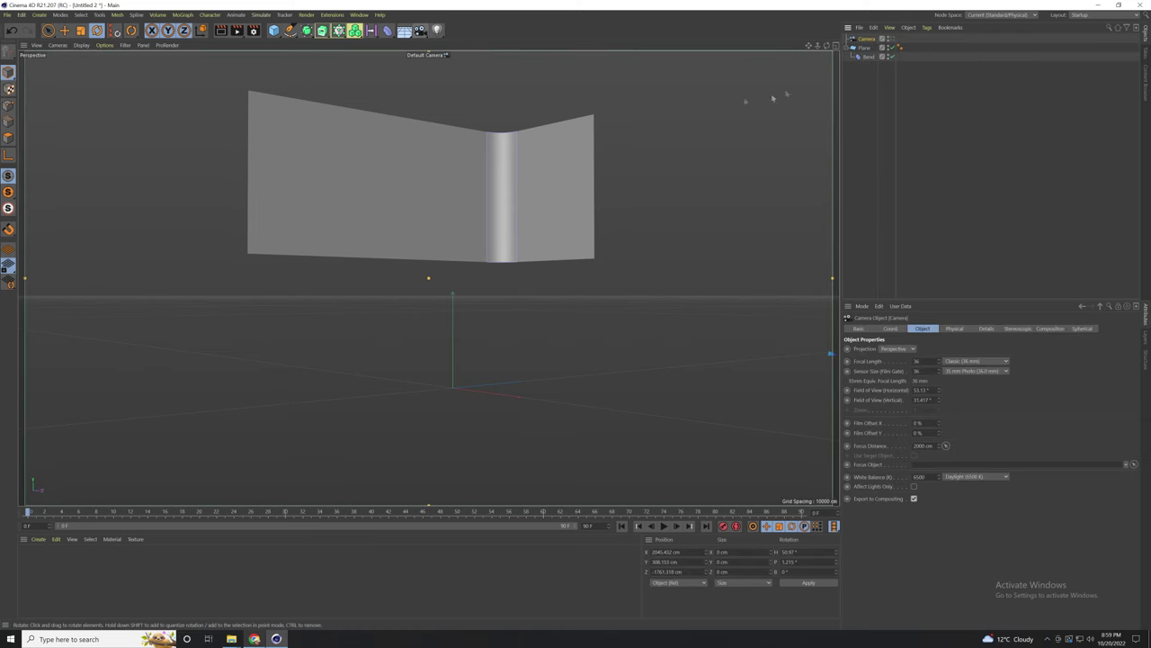
Step: Set the camera's H rotation to 44° and look through the camera
scroll(480, 232, "down", 3)
left_click_drag(505, 224, 441, 198, "alt")
type("44")
left_click(808, 582)
left_click(892, 39)
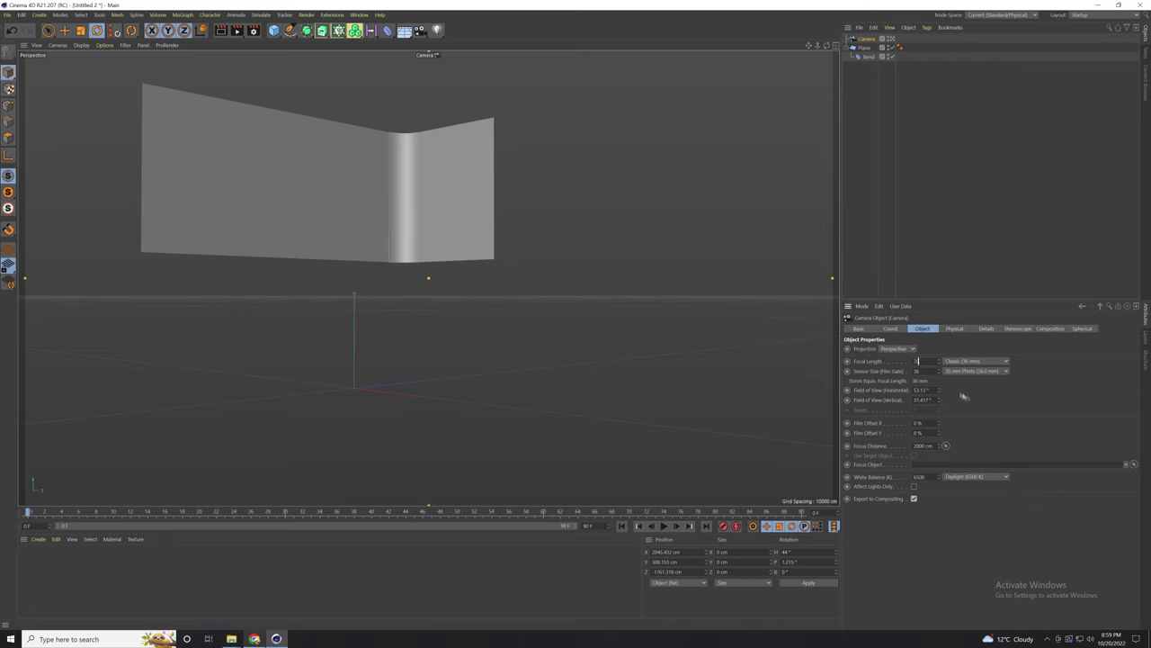
Step: Set the camera's focal length to 70 mm and reframe so both faces of the bent plane fit the view
left_click(993, 398)
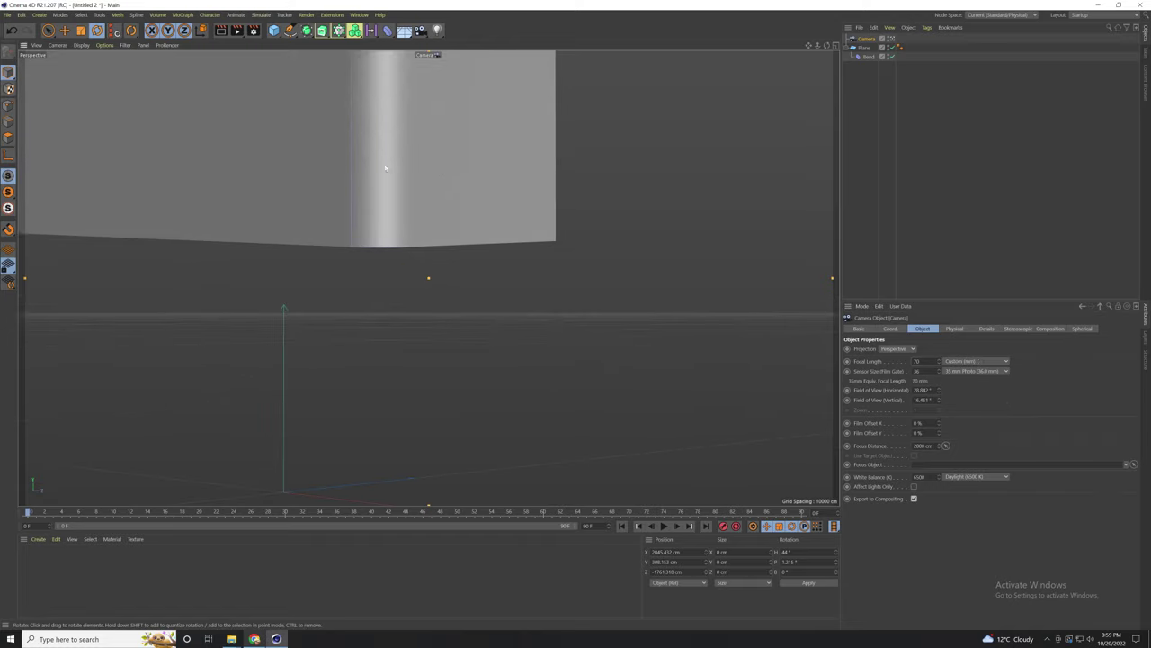
middle_click_drag(385, 169, 555, 308, "alt")
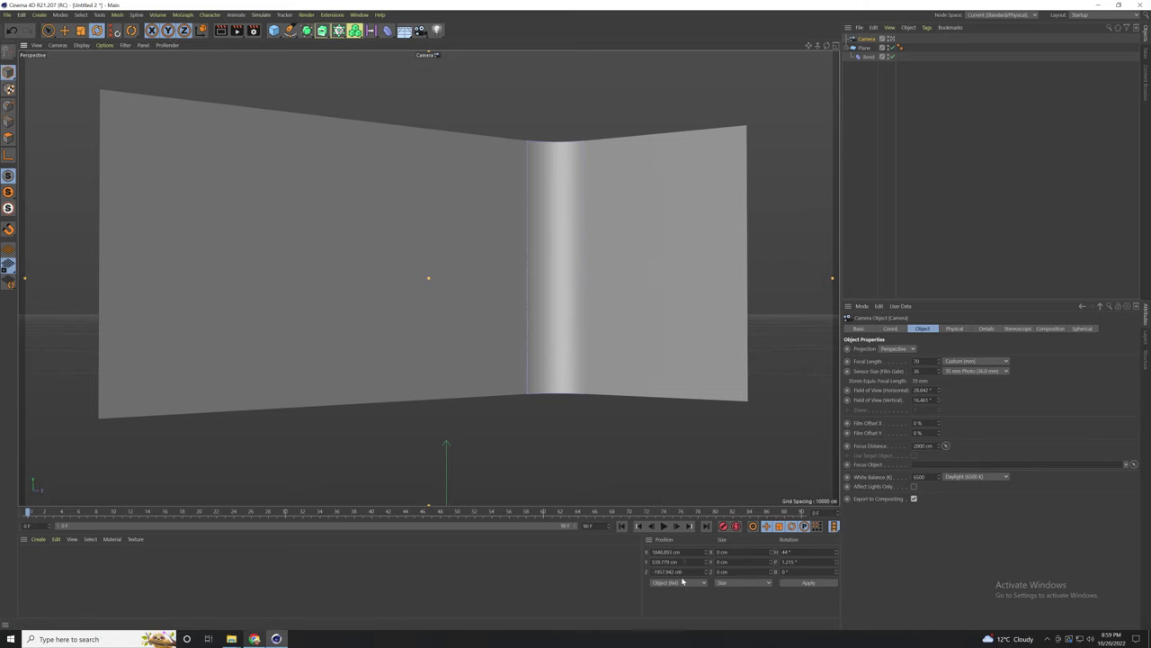
left_click_drag(437, 323, 435, 308, "alt")
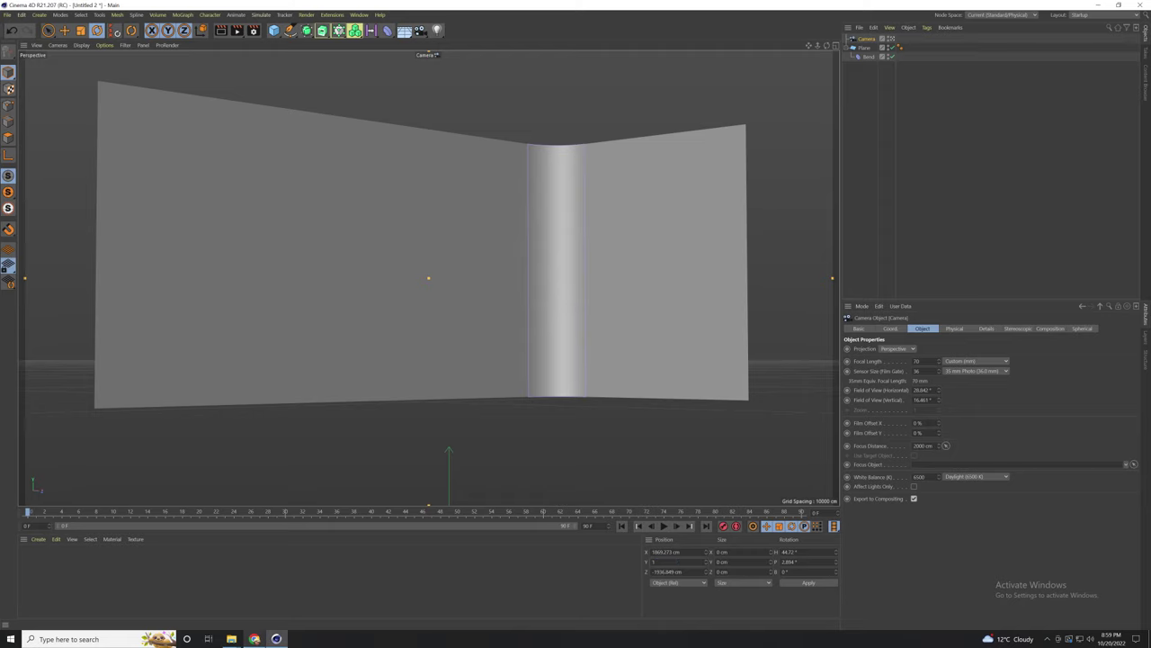
Step: Lower the camera and tilt it up at the bent plane, with a heading of about 47°, keeping the corner in frame
left_click(802, 586)
left_click_drag(521, 182, 519, 164, "alt")
middle_click_drag(492, 202, 485, 236, "alt")
left_click_drag(486, 236, 488, 358, "alt")
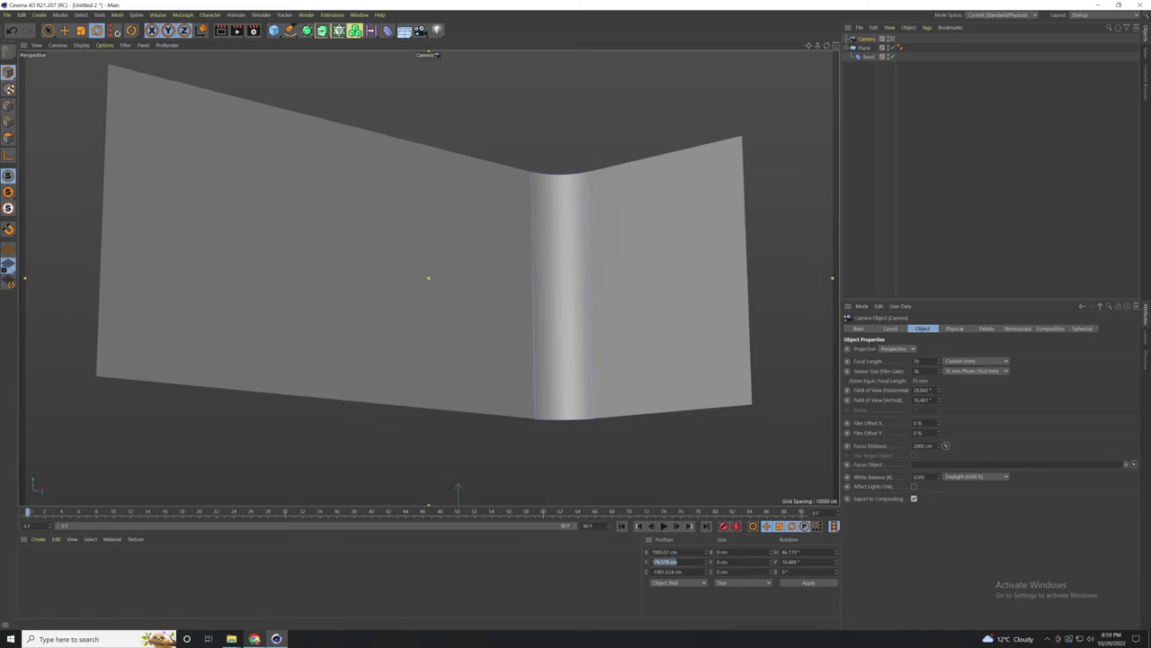
left_click(807, 584)
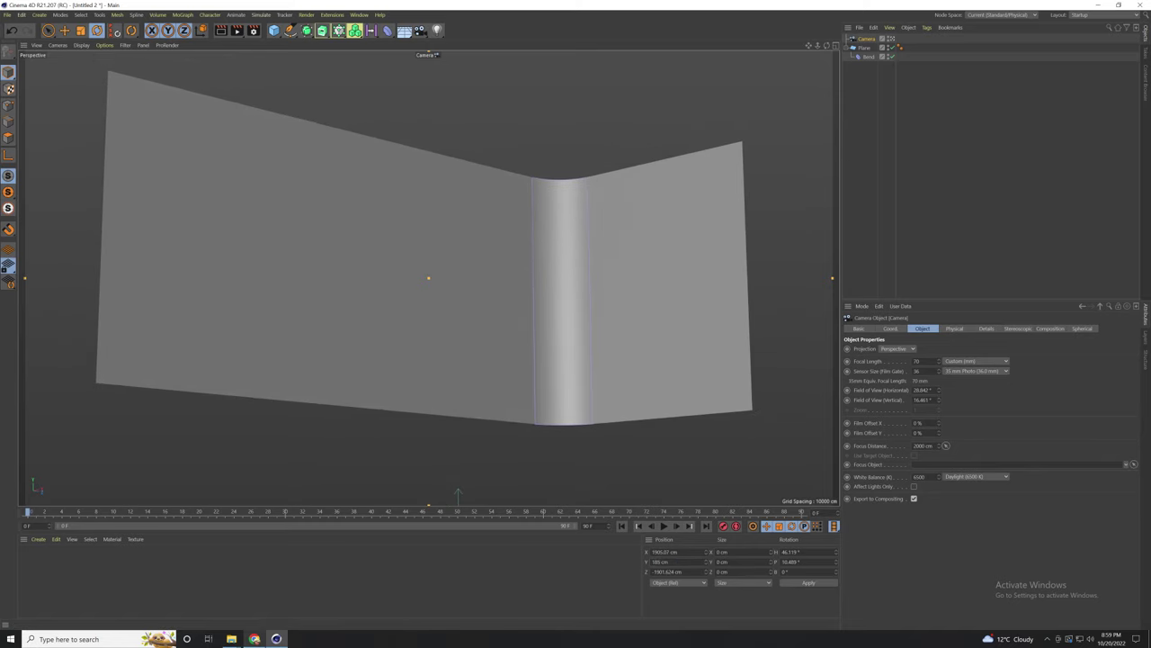
middle_click_drag(516, 275, 478, 332, "alt")
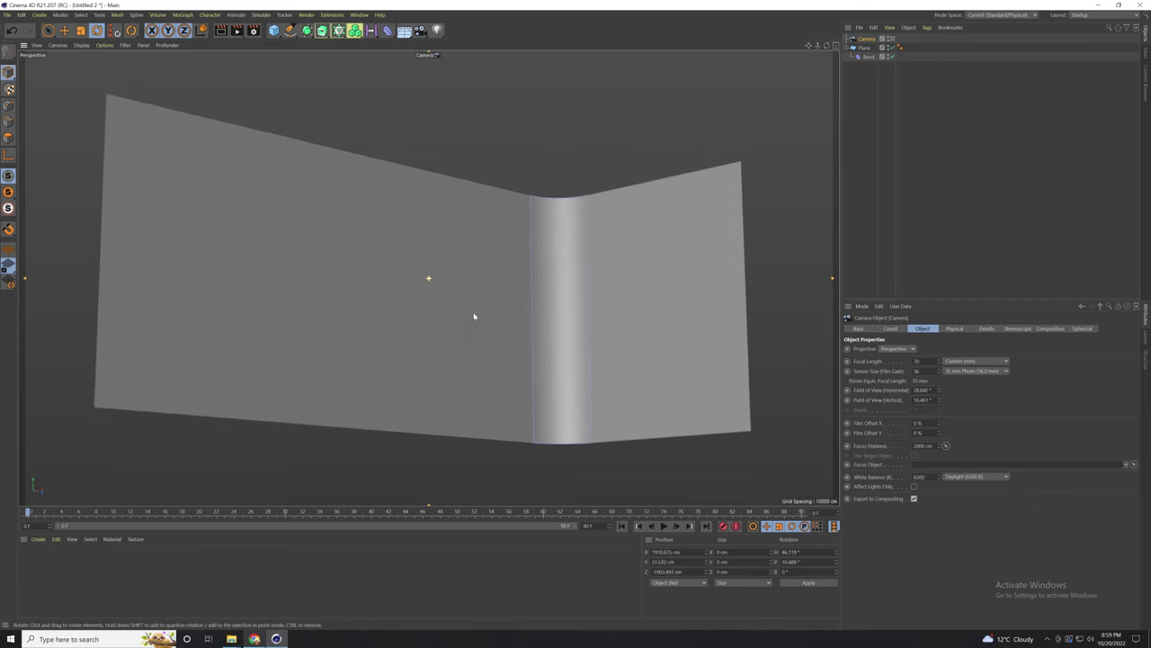
left_click_drag(477, 332, 477, 334, "alt")
left_click_drag(424, 270, 468, 298, "alt")
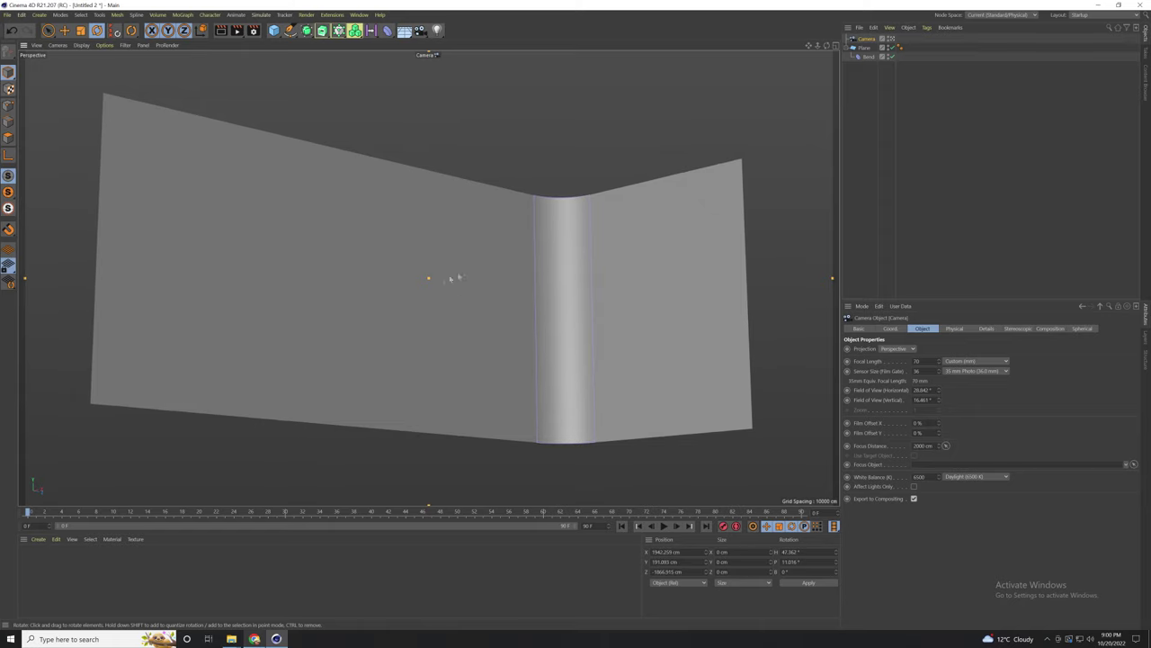
Step: Leave the camera view and duplicate the bent plane with its Bend deformer, rotating the copy about 180°
left_click(882, 96)
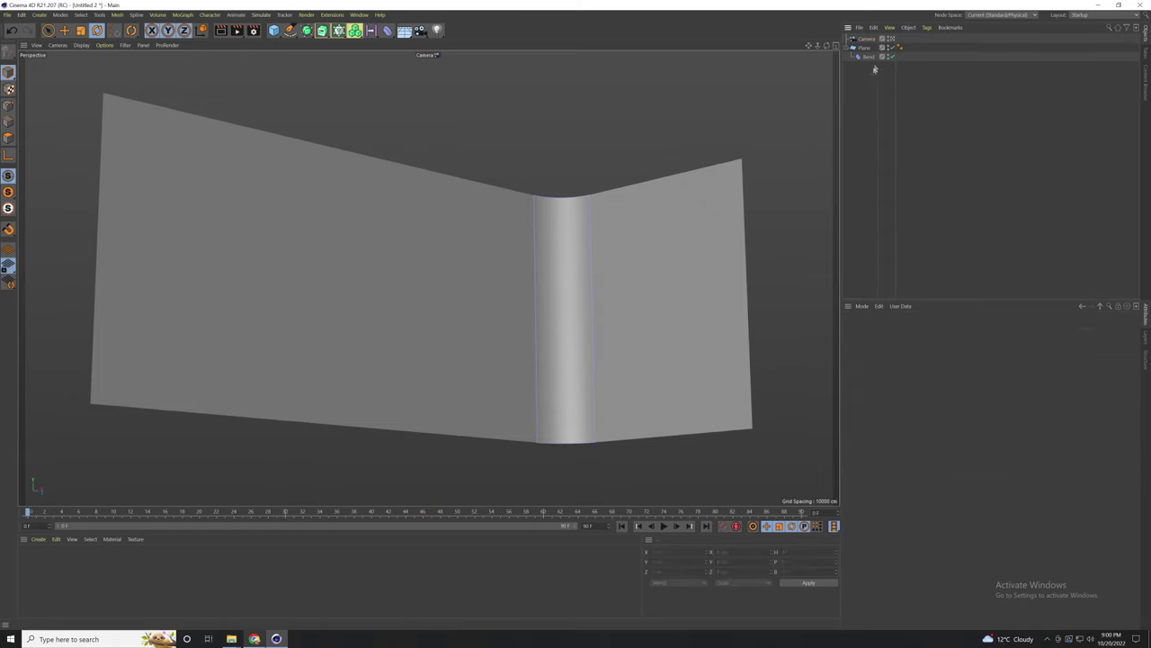
left_click(892, 39)
left_click_drag(578, 284, 493, 205, "alt")
left_click(493, 205)
scroll(499, 211, "up", 5)
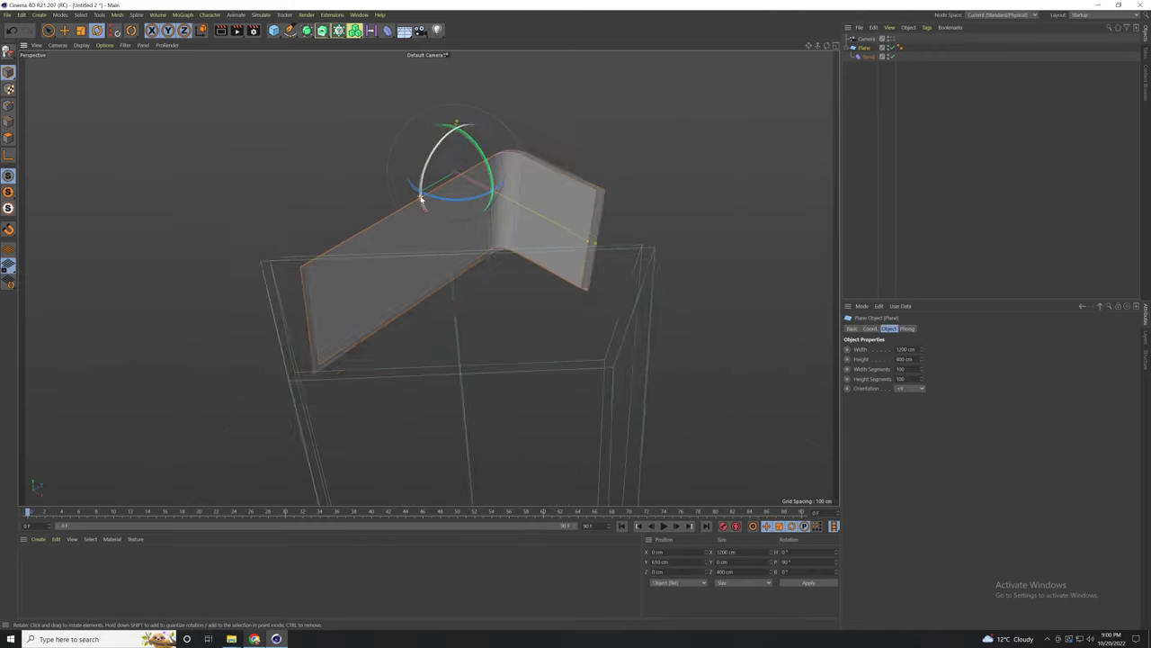
left_click_drag(508, 219, 184, 89, "alt")
left_click_drag(216, 144, 565, 232, "alt")
Step: Move the copied bent plane opposite the original so the two form a closed rectangular enclosure
key("e")
left_click_drag(565, 232, 470, 200, "alt")
left_click_drag(649, 193, 393, 287)
left_click_drag(291, 283, 311, 306)
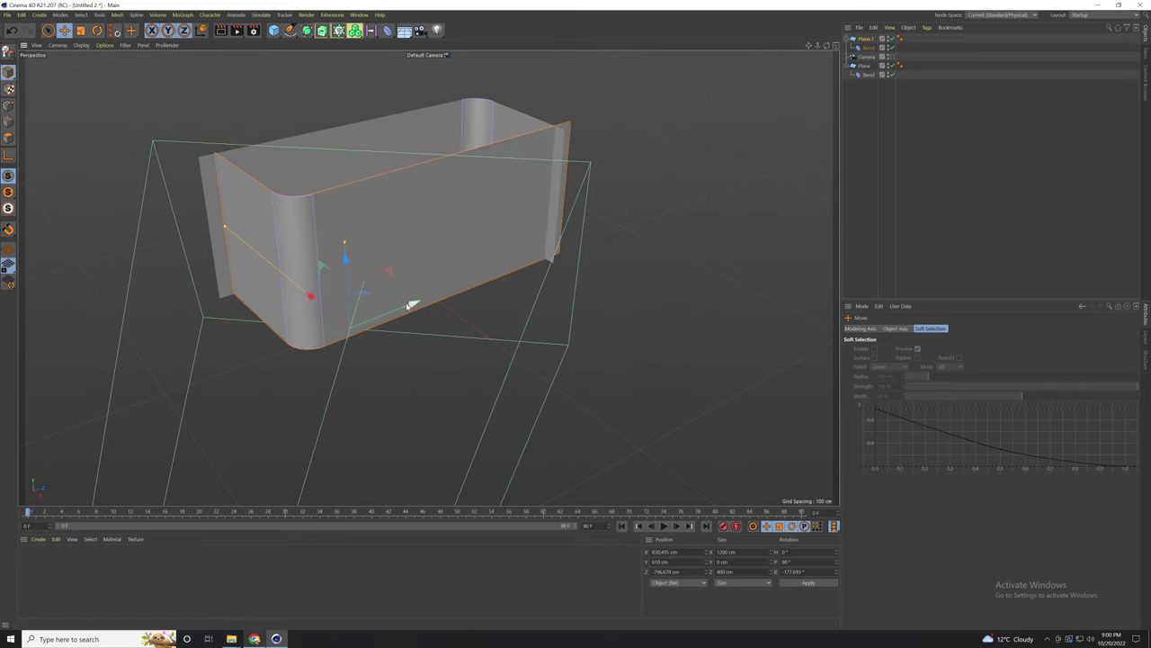
left_click_drag(413, 310, 398, 314)
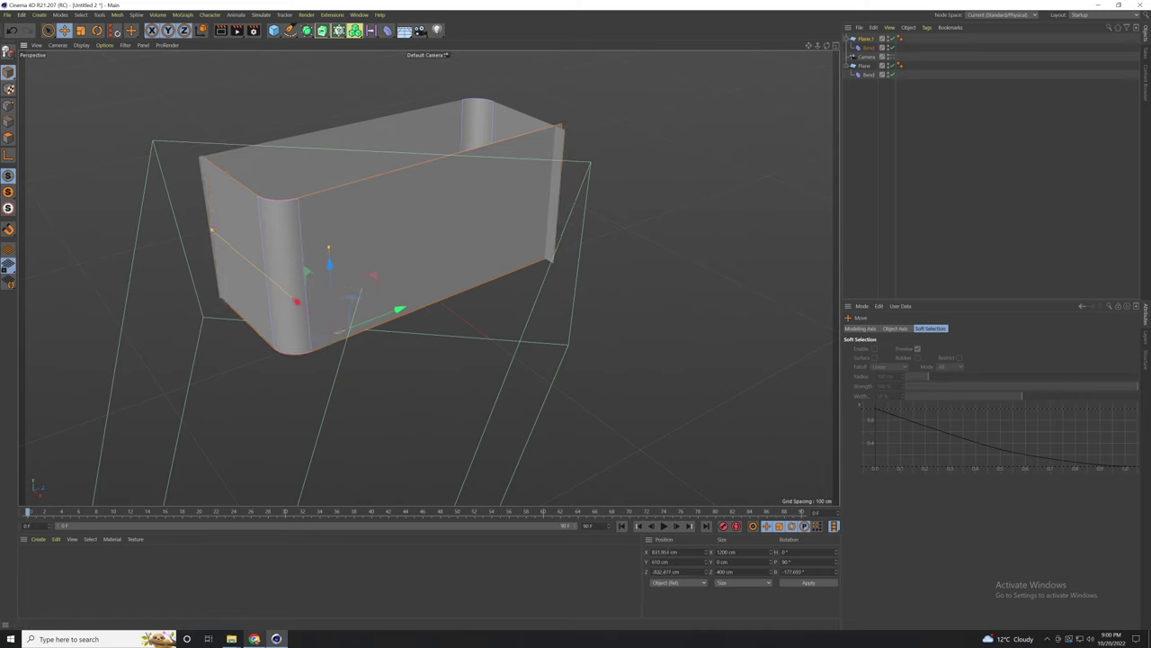
Step: Set the copied plane's B rotation to -180° and shift it until its edges meet the original's
left_click(821, 587)
left_click_drag(473, 403, 508, 468, "alt")
left_click_drag(427, 312, 420, 316)
left_click_drag(420, 316, 388, 206, "alt")
left_click_drag(295, 270, 236, 222, "alt")
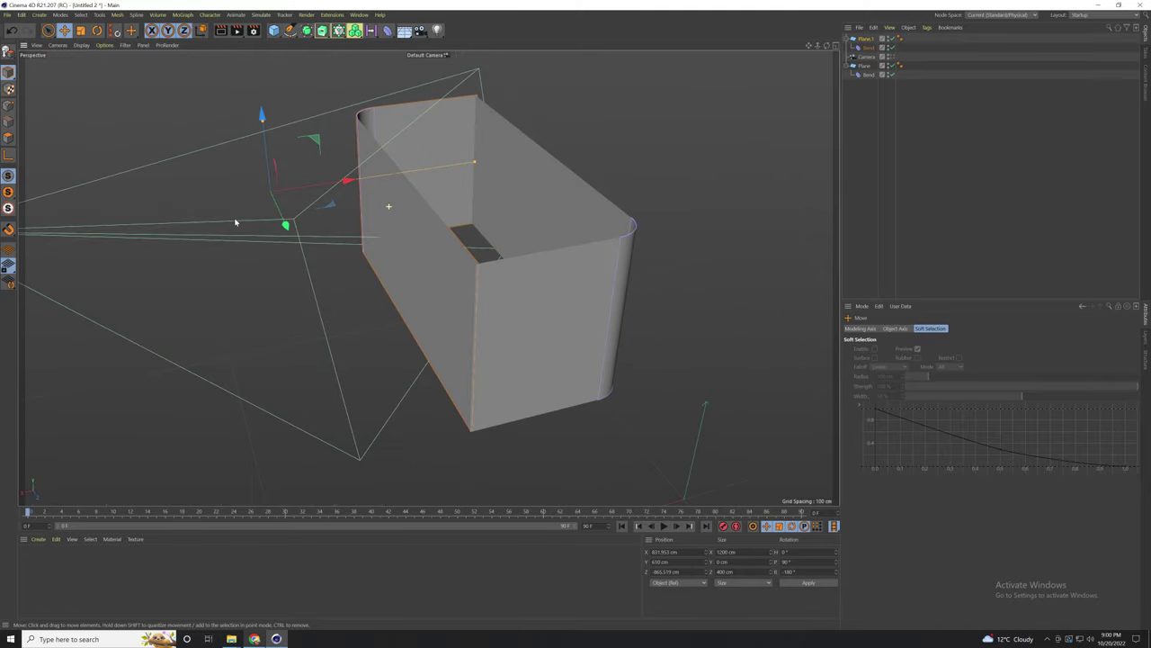
Step: Return to the camera view and reframe the closed enclosure from below, tilting the camera to a pitch of about 12.7°
left_click_drag(402, 161, 373, 226, "alt")
left_click_drag(492, 209, 536, 200, "alt")
left_click(891, 57)
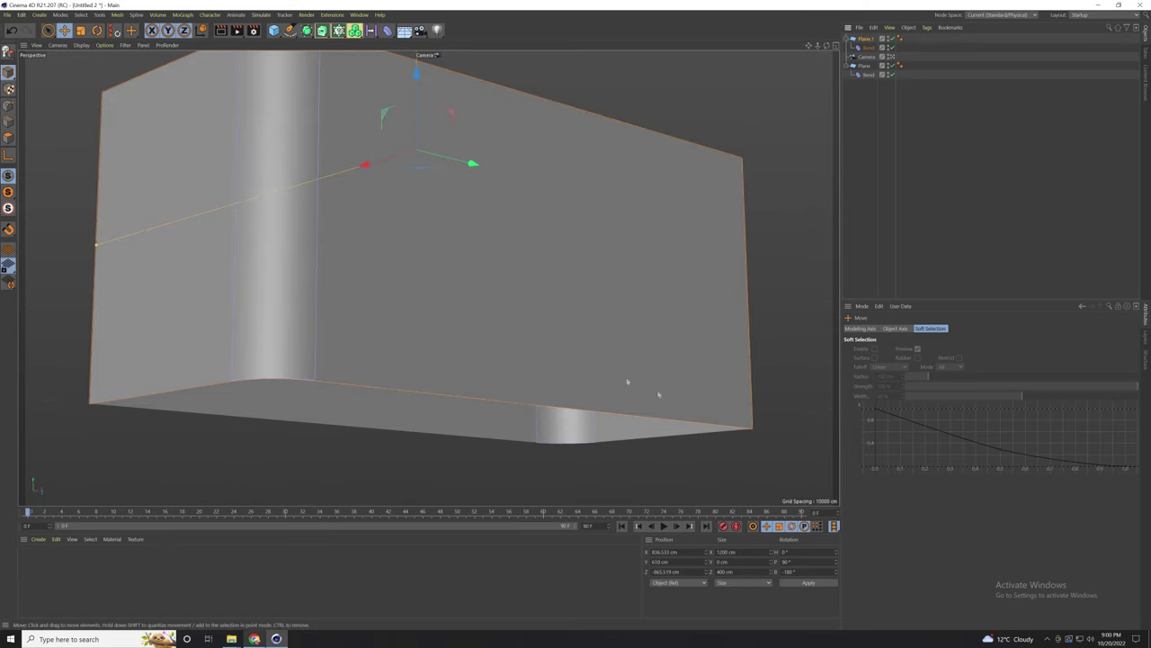
middle_click_drag(368, 216, 369, 257, "alt")
left_click(866, 57)
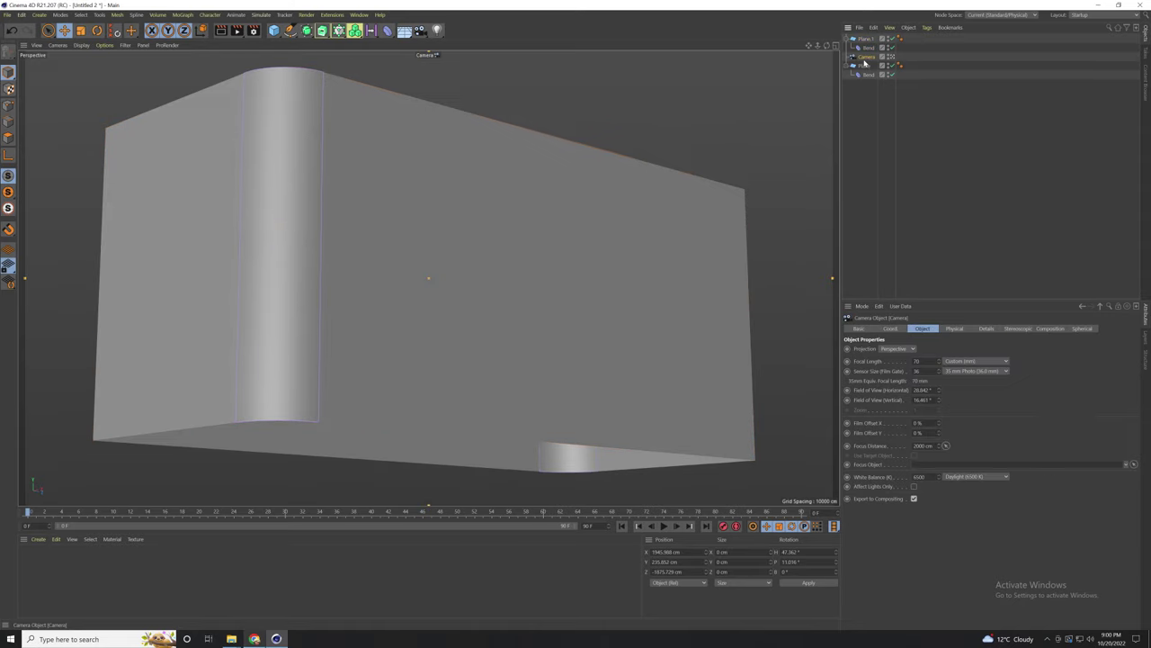
left_click_drag(423, 307, 420, 304, "alt")
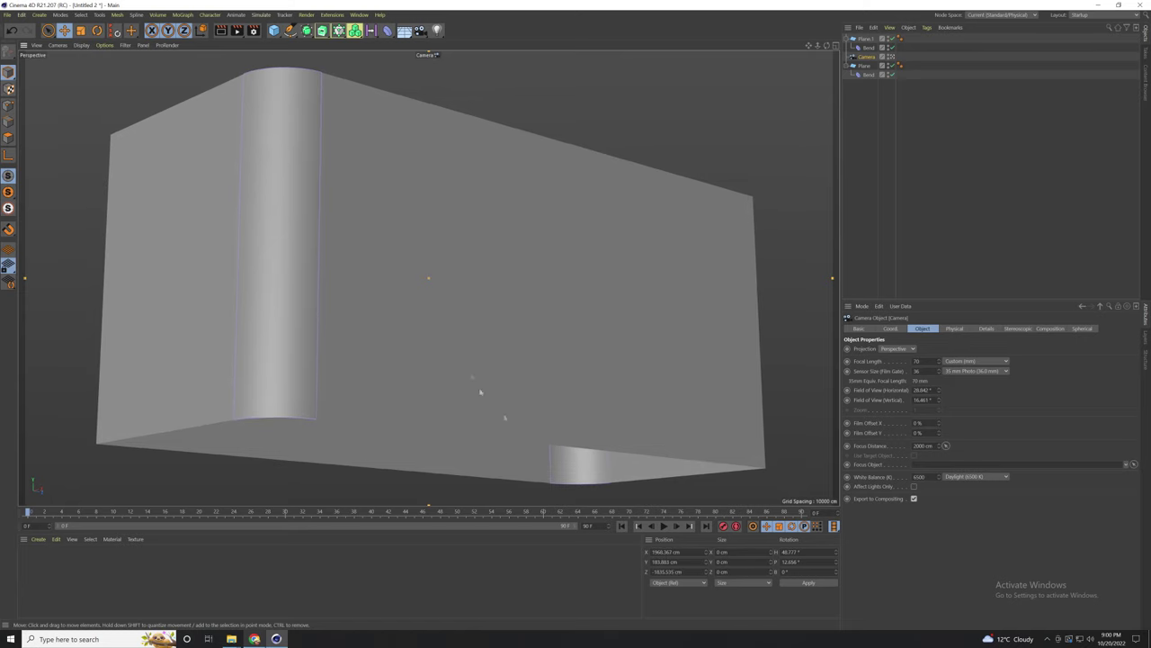
Step: Fine-tune the camera's distance to the enclosure and set its Y position to 186 cm
type("5")
left_click(806, 584)
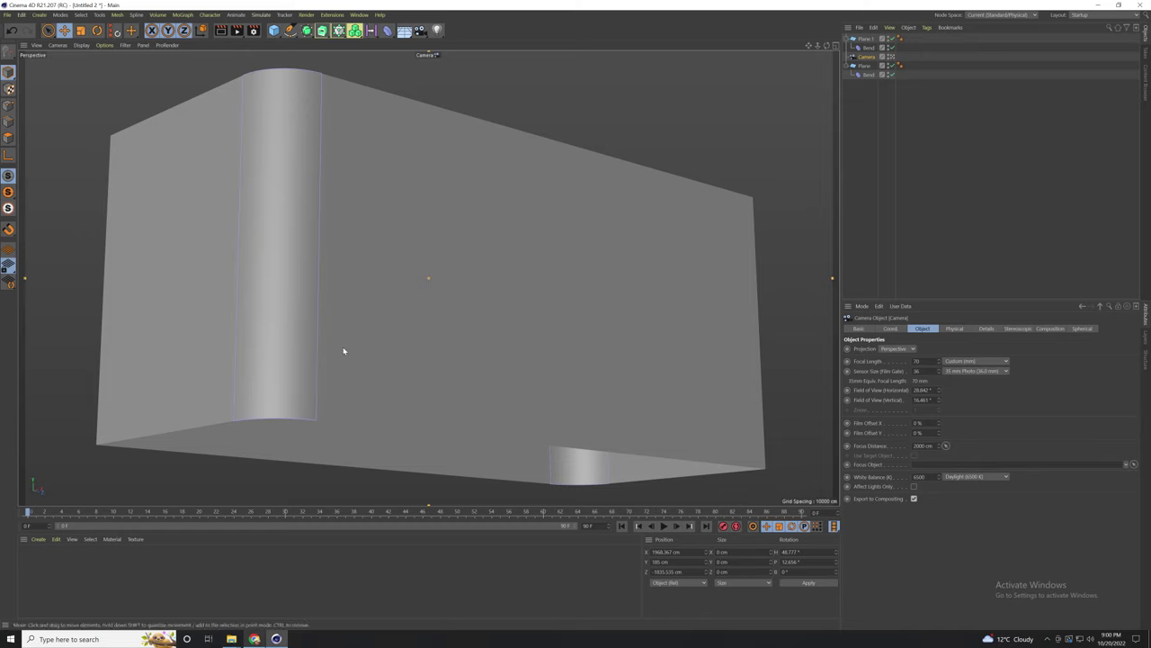
scroll(343, 349, "up", 2)
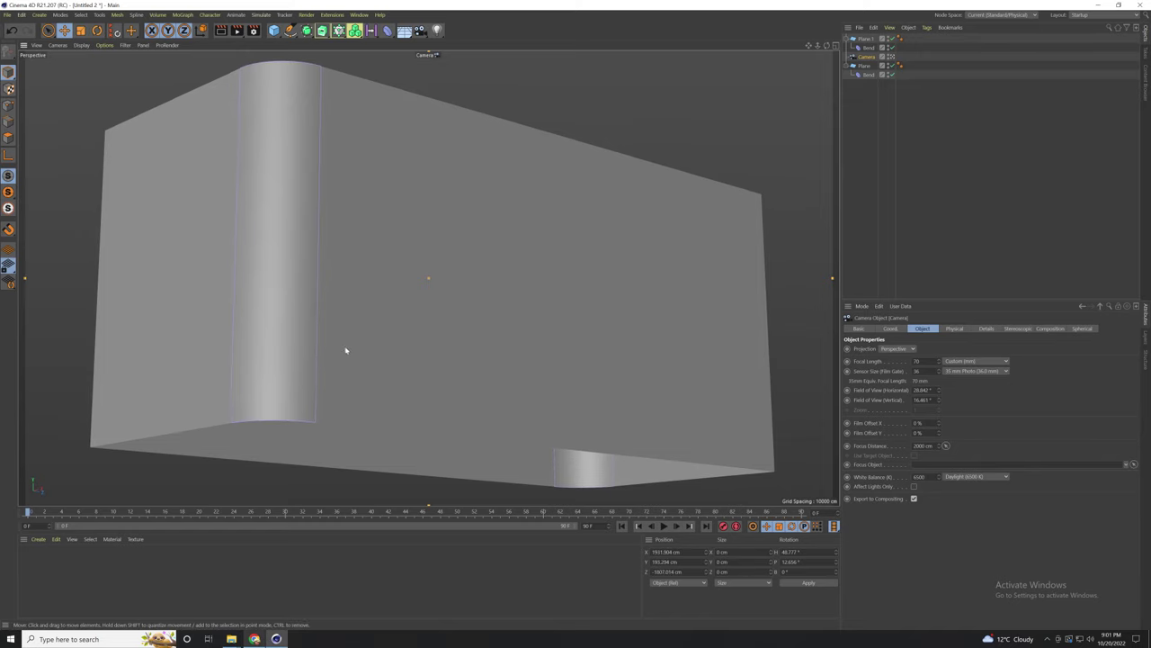
scroll(370, 311, "down", 1)
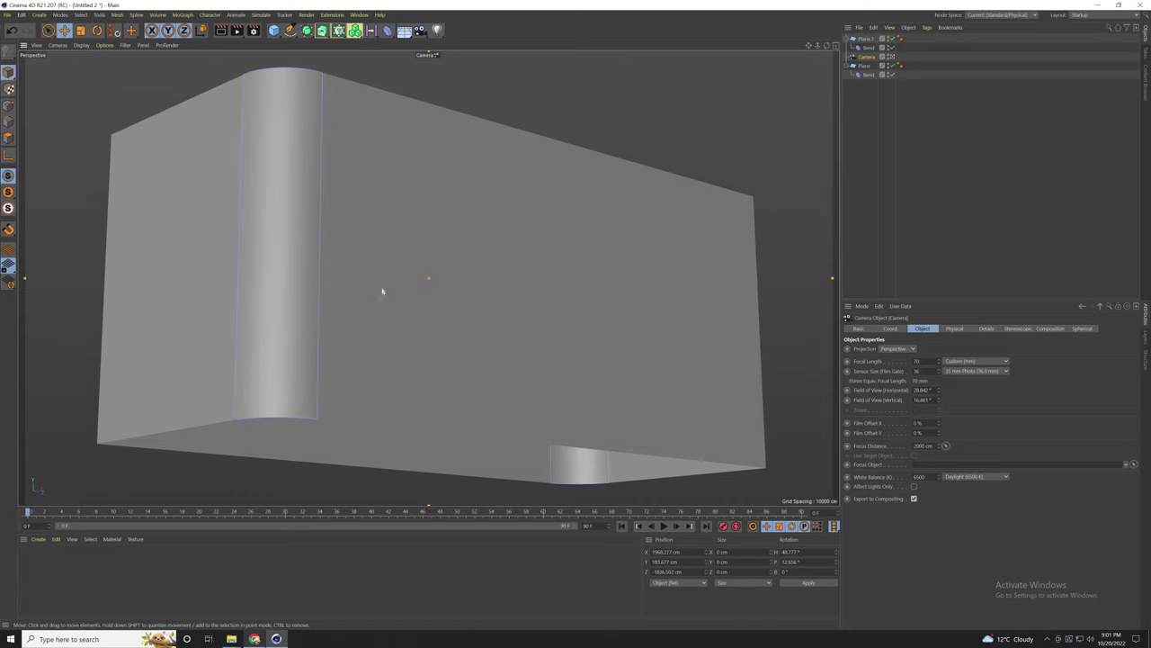
left_click(820, 587)
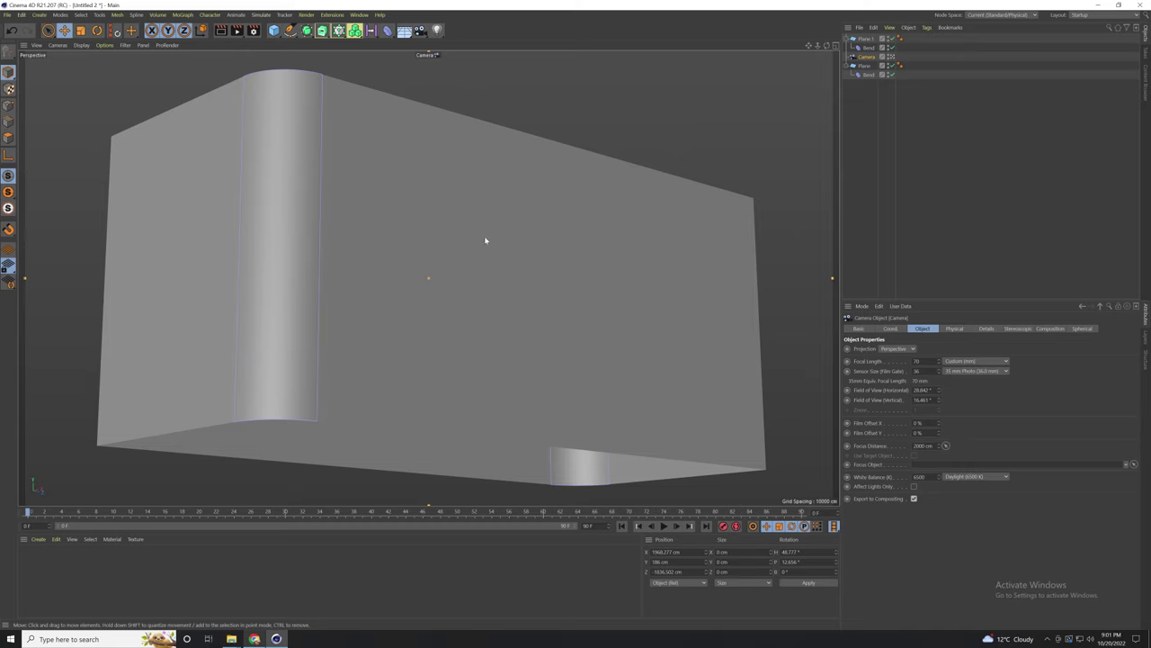
Step: Add a Protection tag to the camera to lock its position and angle
left_click(876, 87)
left_click(866, 59)
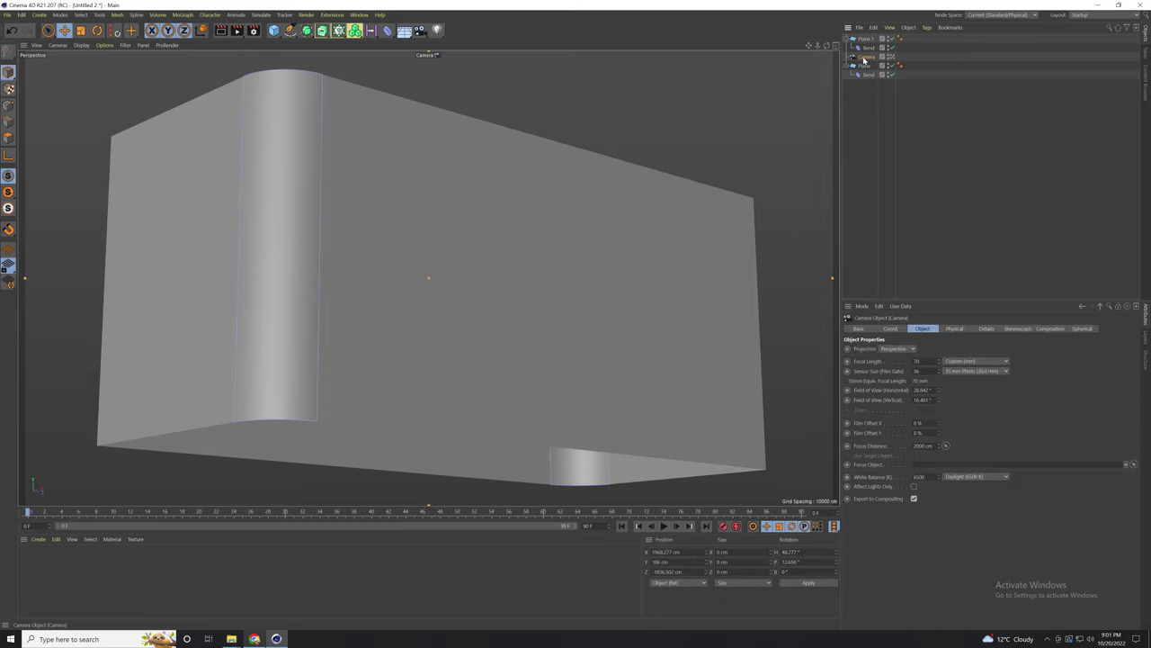
right_click(864, 58)
mouse_move(904, 105)
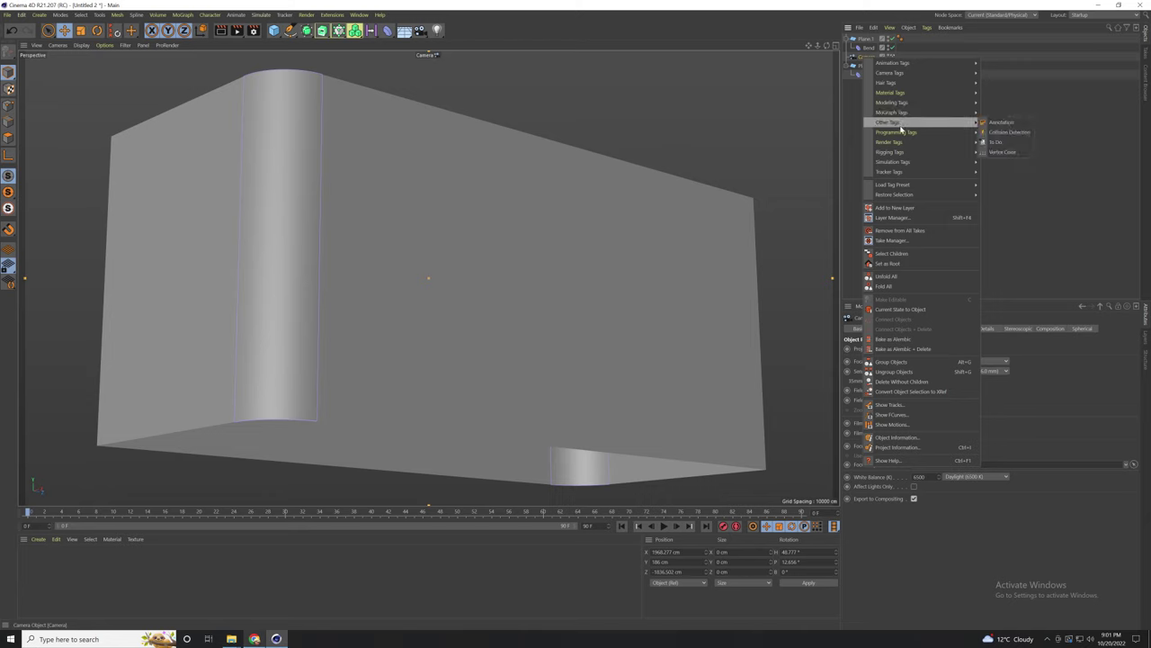
mouse_move(899, 144)
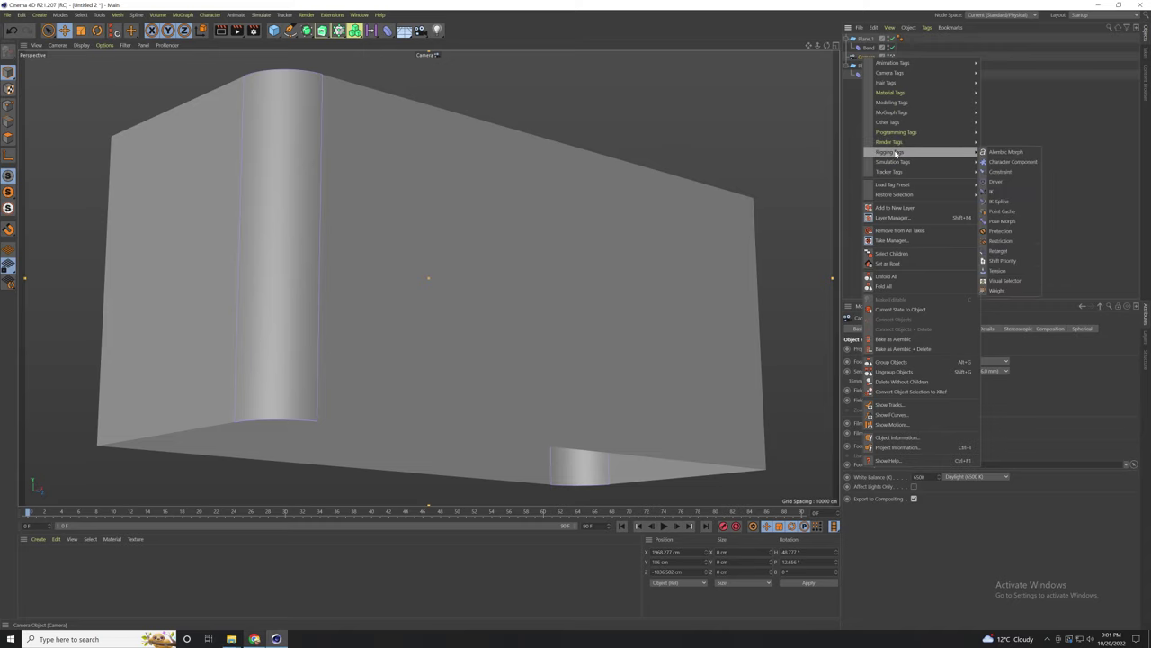
left_click(1000, 231)
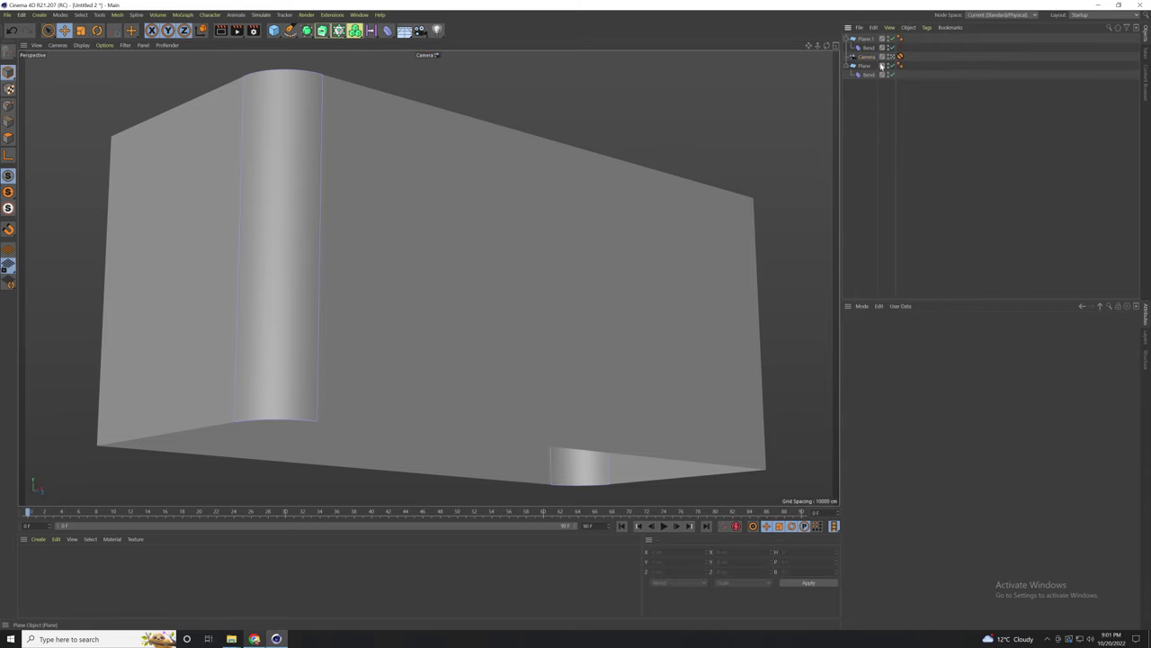
Step: Collapse the plane hierarchies and hide the copied bent plane, Plane.1, in the viewport
left_click(846, 40)
left_click(863, 40)
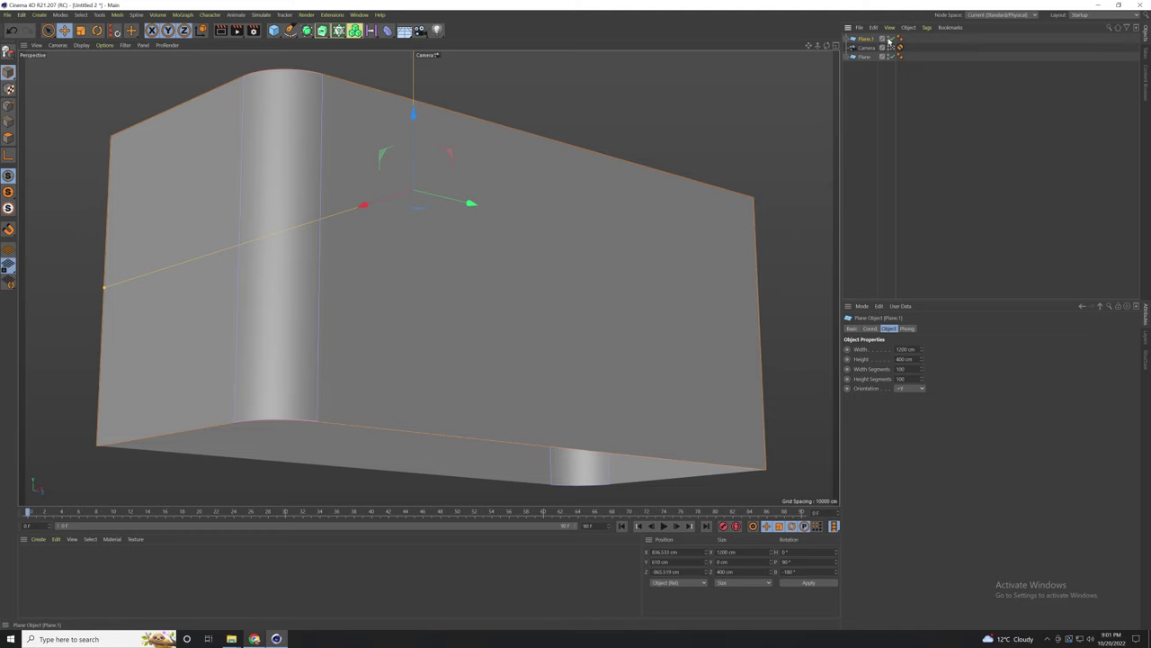
left_click(890, 41)
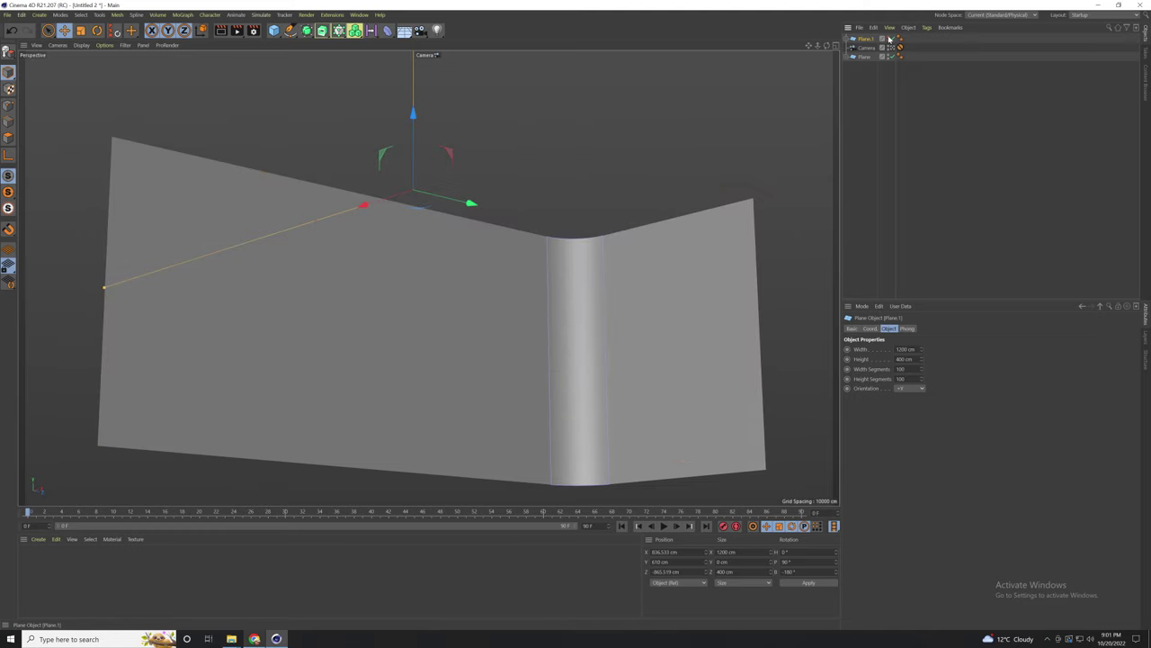
Step: Leave the camera view and add a plane as the floor under the remaining bent wall, sized about 439 by 897 cm
left_click(893, 47)
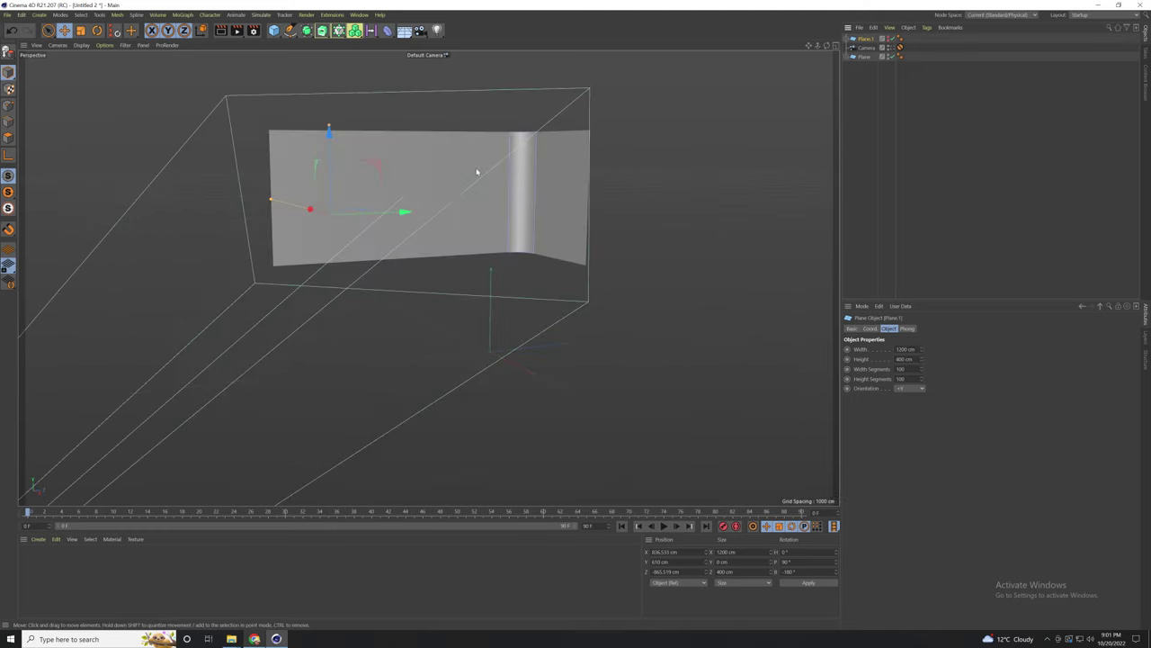
left_click_drag(452, 187, 502, 237, "alt")
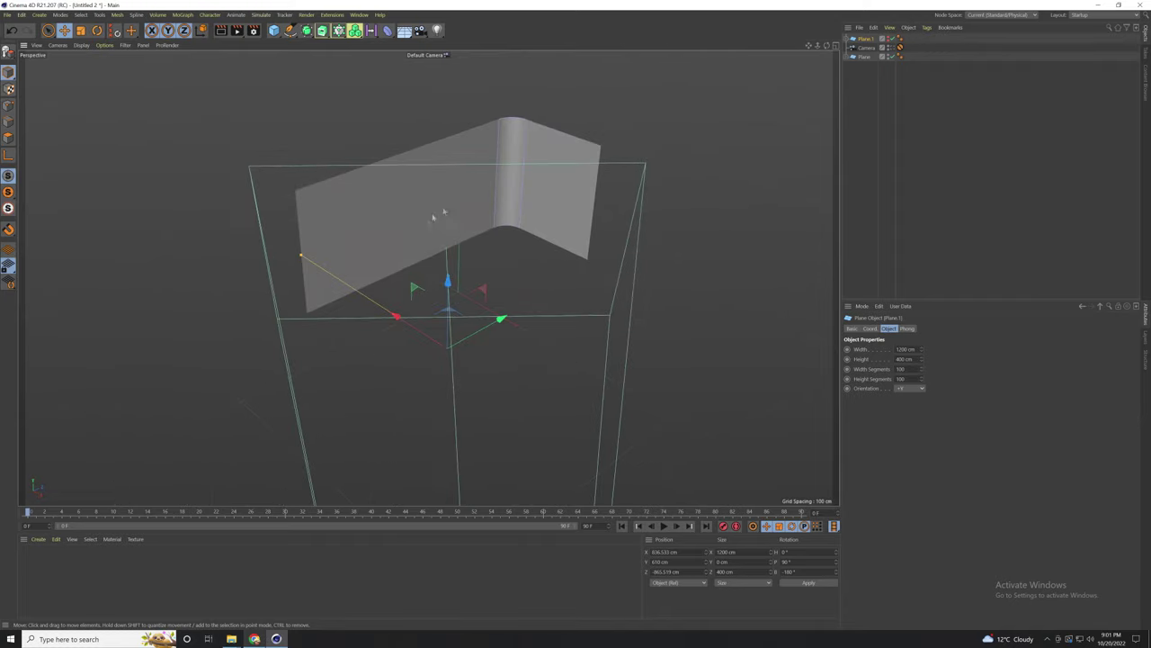
left_click_drag(444, 226, 501, 213, "alt")
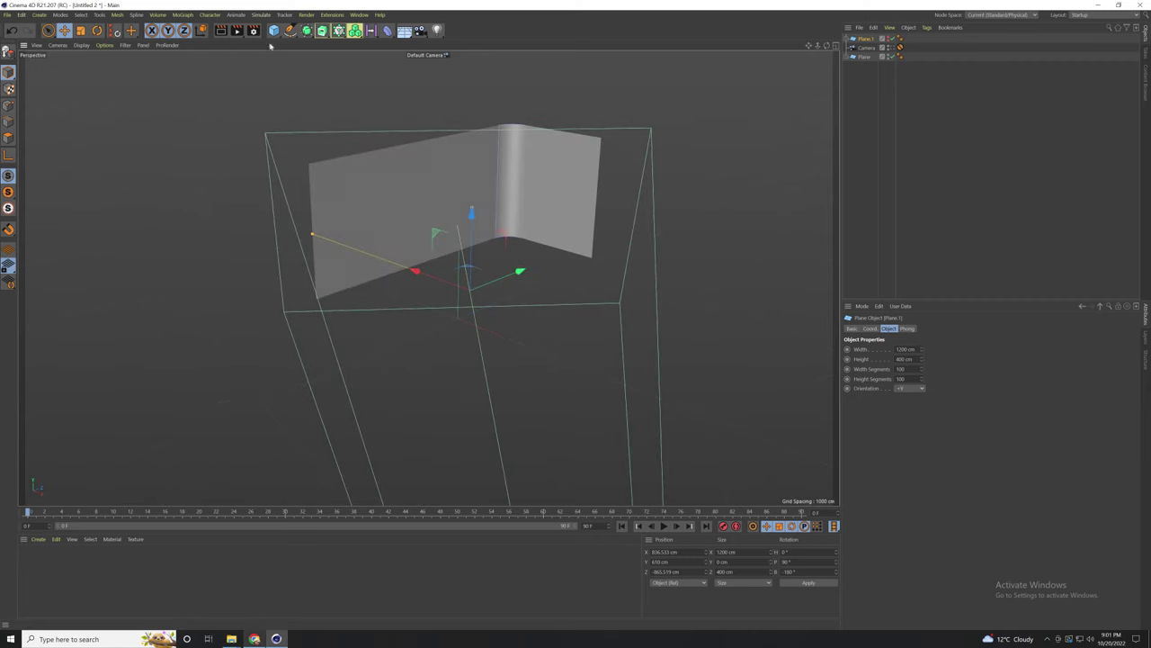
left_click_drag(275, 30, 356, 52)
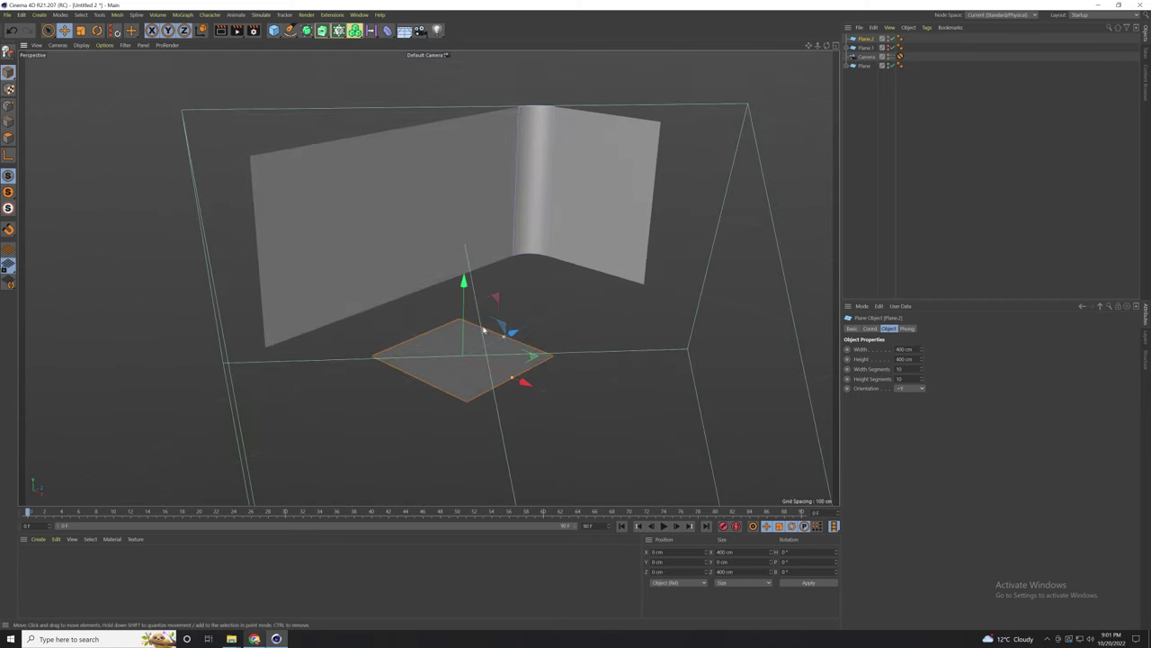
left_click_drag(464, 332, 478, 206)
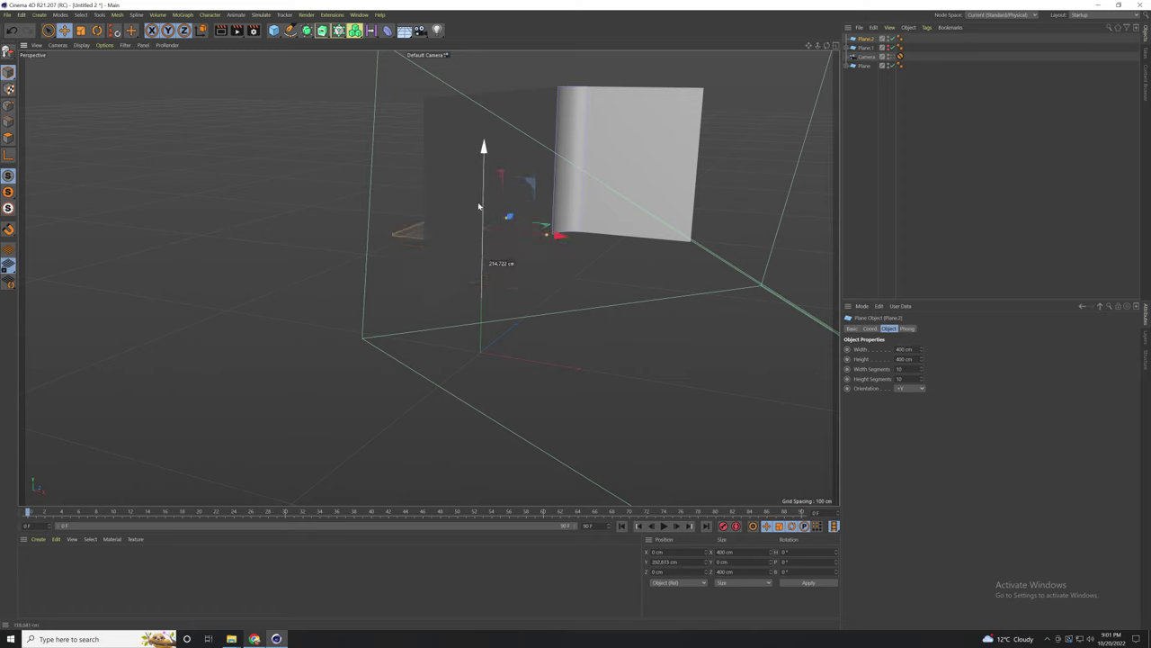
mouse_move(562, 236)
left_mouse_down()
mouse_move(672, 253)
mouse_move(576, 243)
left_mouse_up()
left_click_drag(758, 238, 653, 239)
Step: Duplicate the floor plane up to the wall's upper edge as a ceiling, and check the room through the camera
left_click_drag(542, 237, 486, 170)
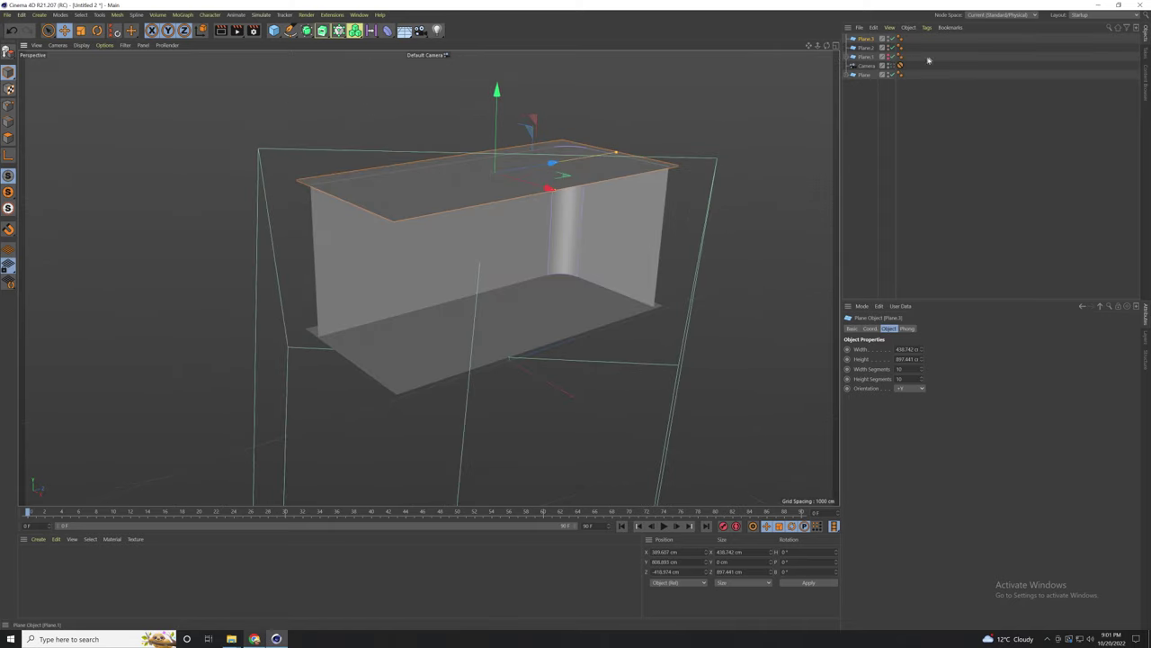
left_click(897, 67)
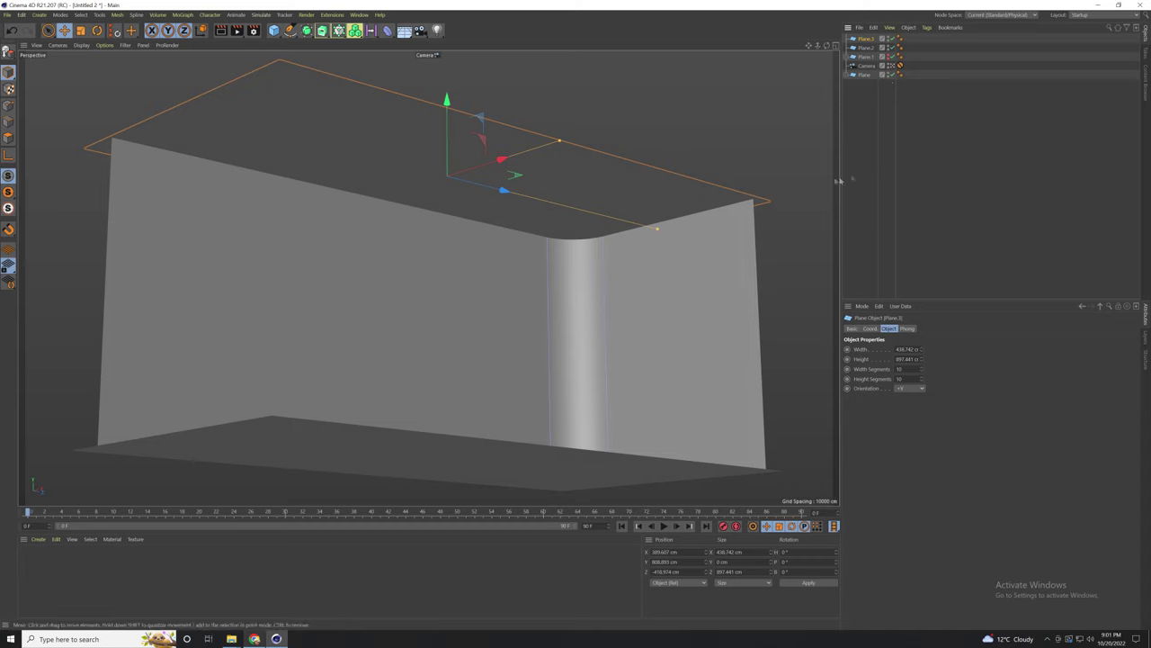
left_click_drag(503, 159, 495, 162)
left_click(534, 461)
left_click(854, 202)
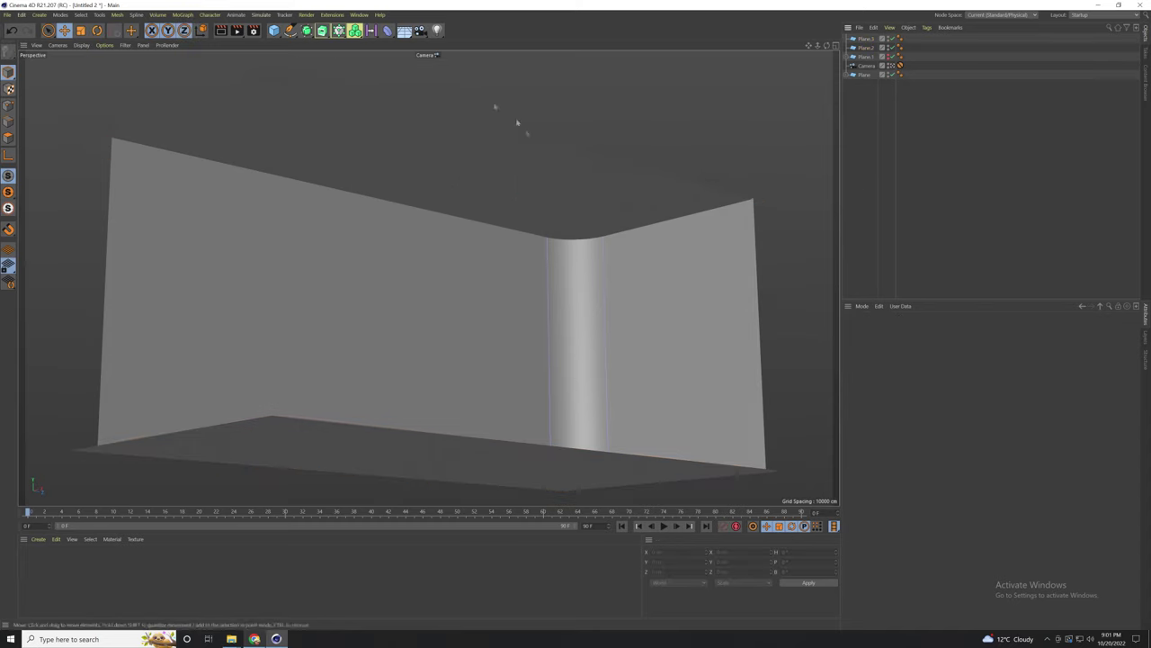
Step: Add an omni light and move it inside the room, just under the ceiling at the open end of the long wall
left_click(437, 33)
left_click_drag(466, 344, 456, 175)
left_click_drag(567, 467, 147, 260)
left_click_drag(139, 156, 164, 146)
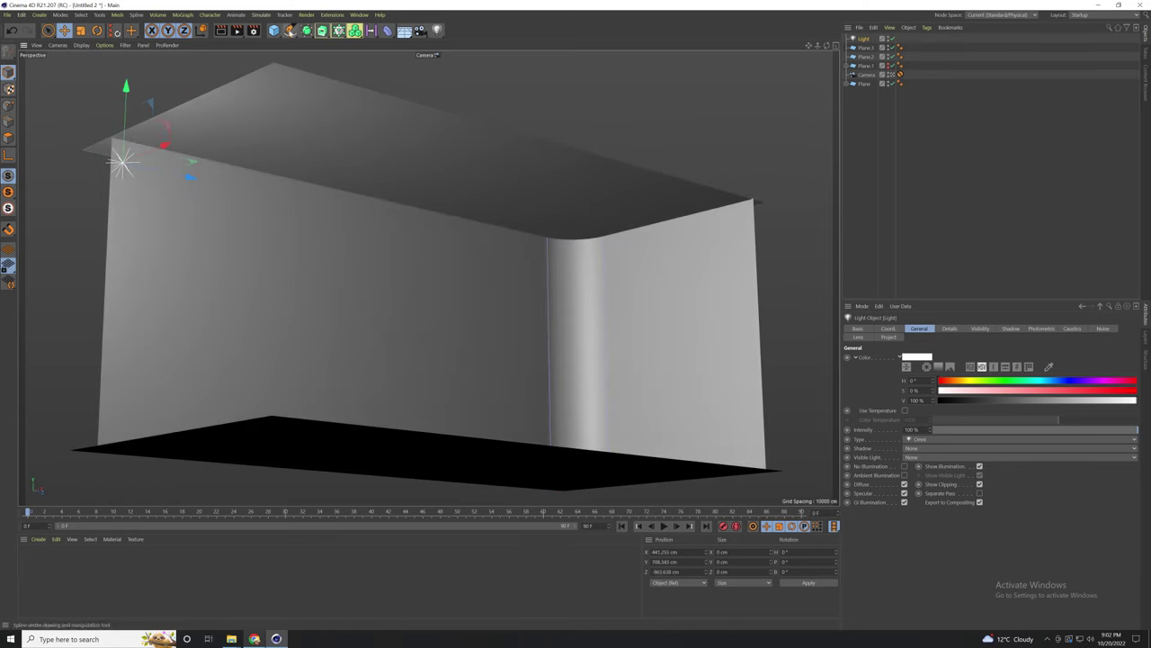
Step: Add a sphere with a 100 cm radius, raise its segments to about 308, and place it inside the room before the long wall
left_click(275, 31)
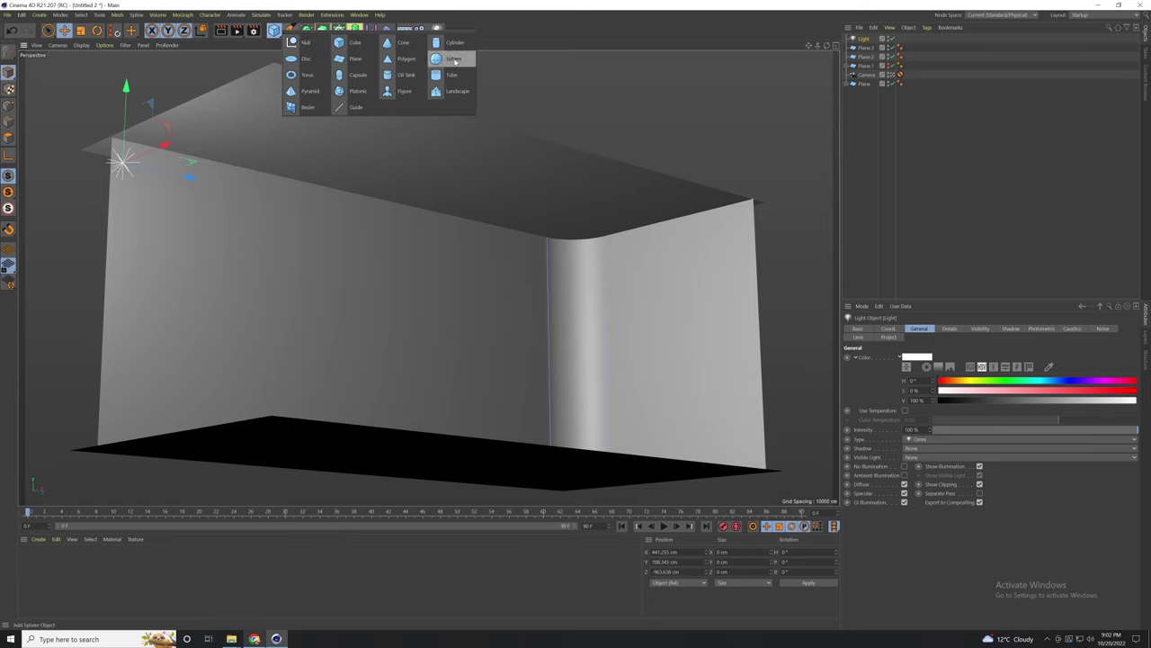
left_click(450, 59)
left_click_drag(570, 227, 613, 119)
left_click_drag(597, 282, 672, 263)
left_click_drag(917, 359, 917, 297)
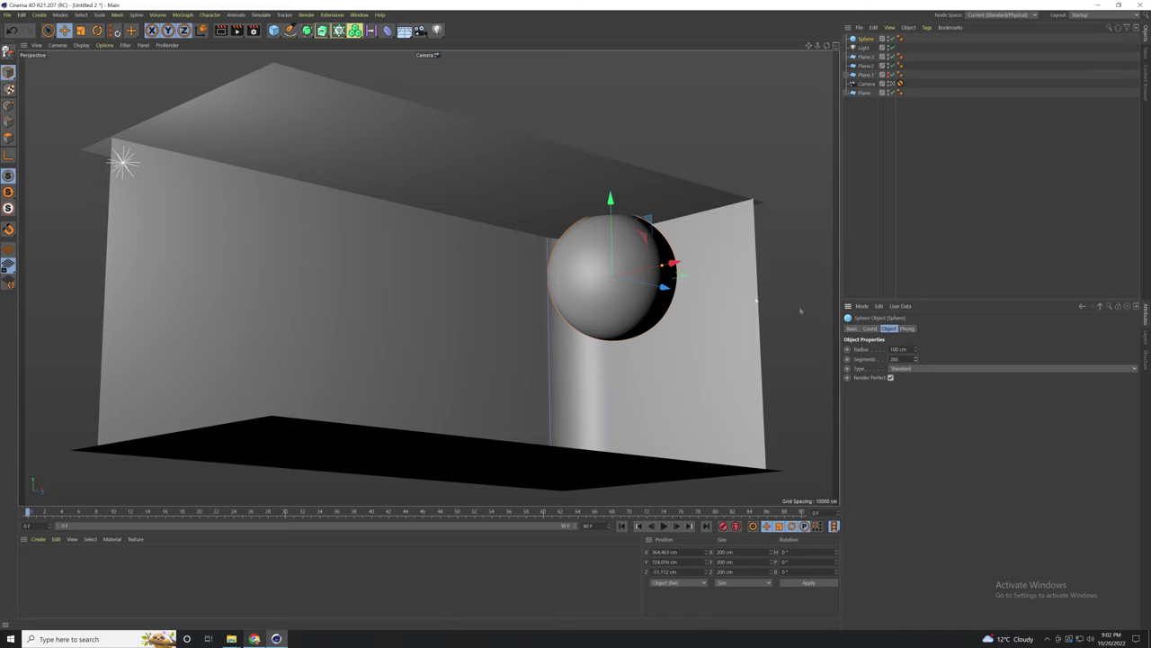
left_click_drag(664, 287, 318, 393)
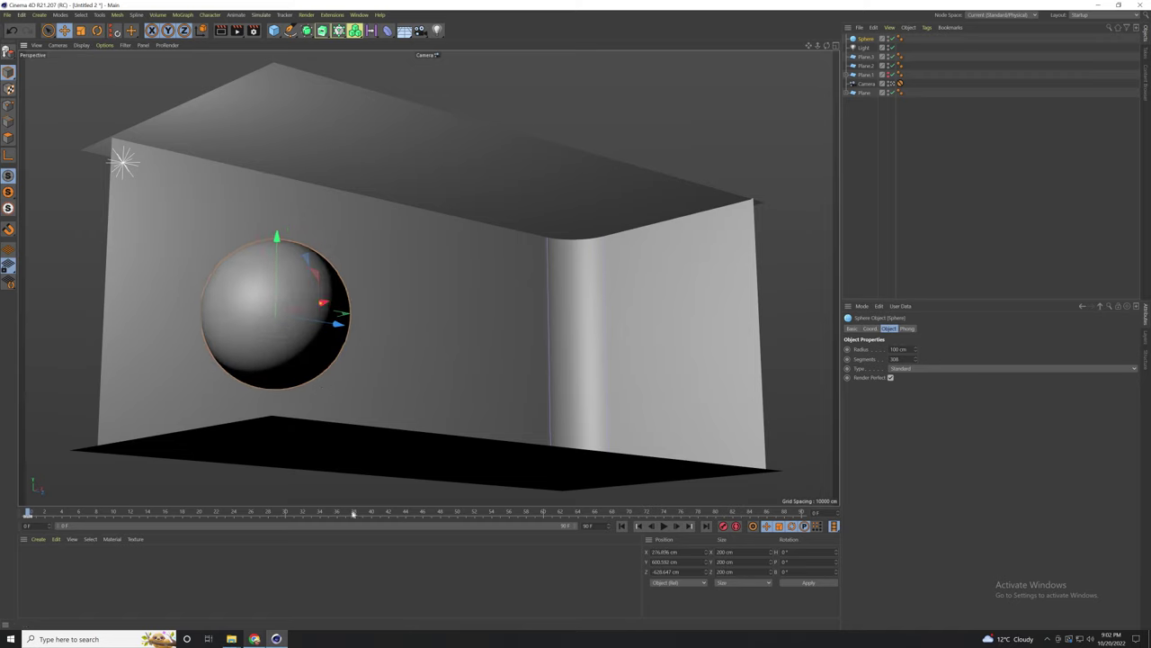
Step: Animate the sphere between frames 0 and 38, keyframing its move along X to about 804 cm, and play the motion
left_click_drag(324, 302, 588, 284)
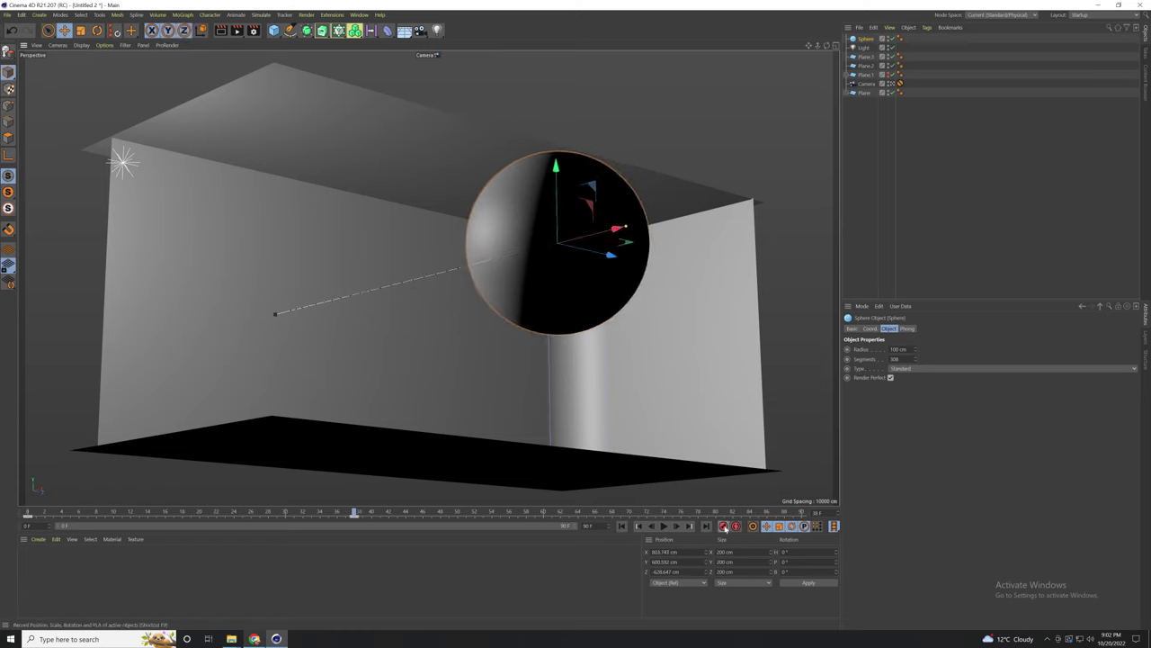
mouse_move(355, 512)
left_mouse_down()
mouse_move(197, 512)
mouse_move(347, 511)
left_mouse_up()
key("F8")
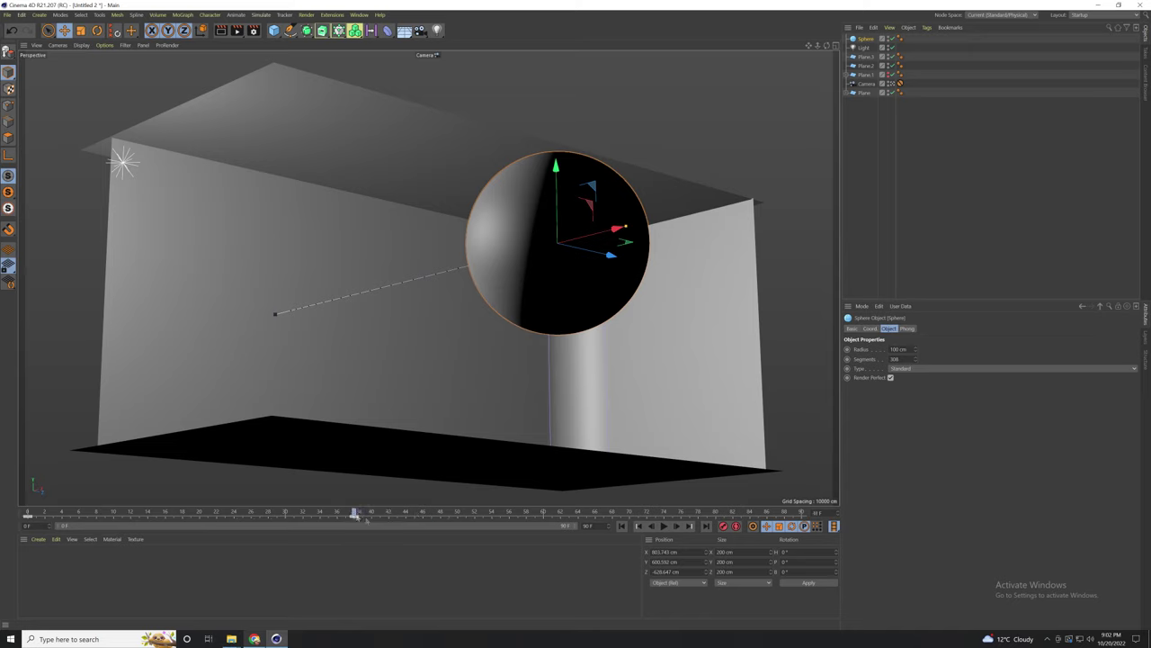
Step: Shorten the animation to 38 frames and extend the preview range over its full length
left_click_drag(614, 532, 617, 529)
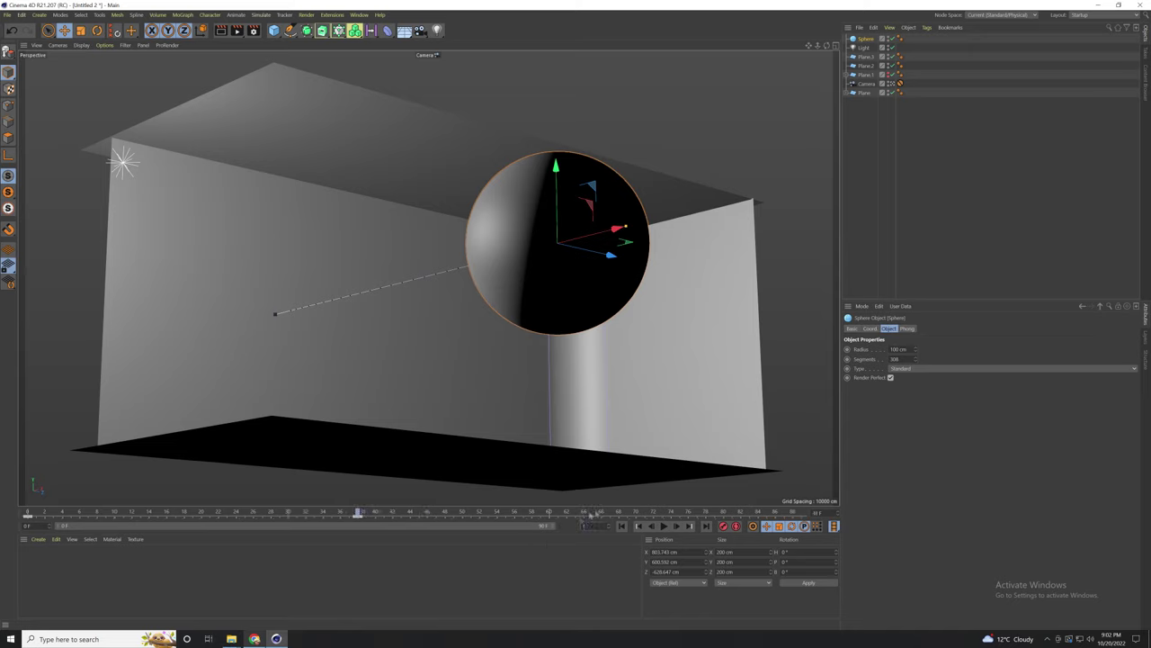
key("Return")
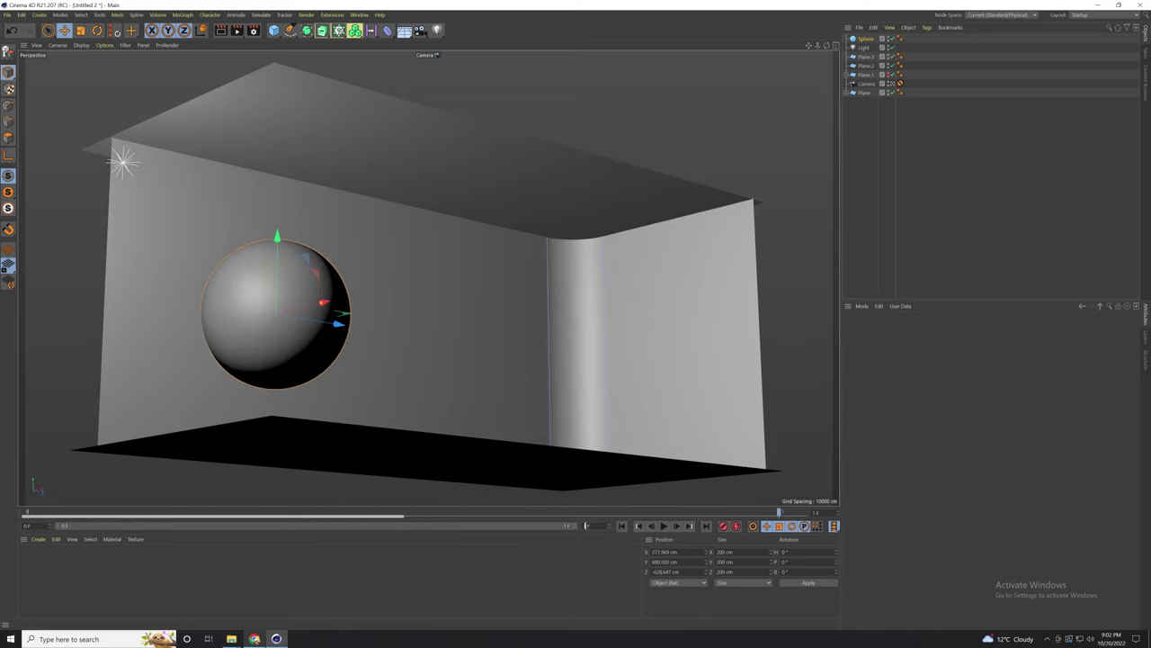
type("80")
key("Return")
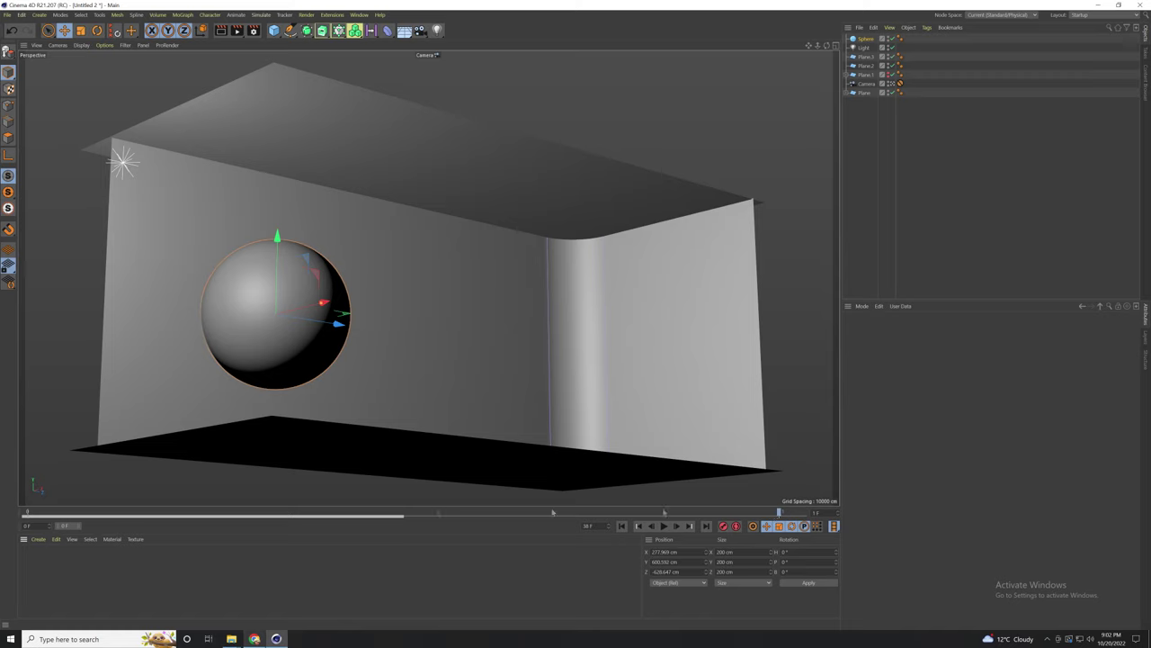
left_click_drag(79, 525, 575, 525)
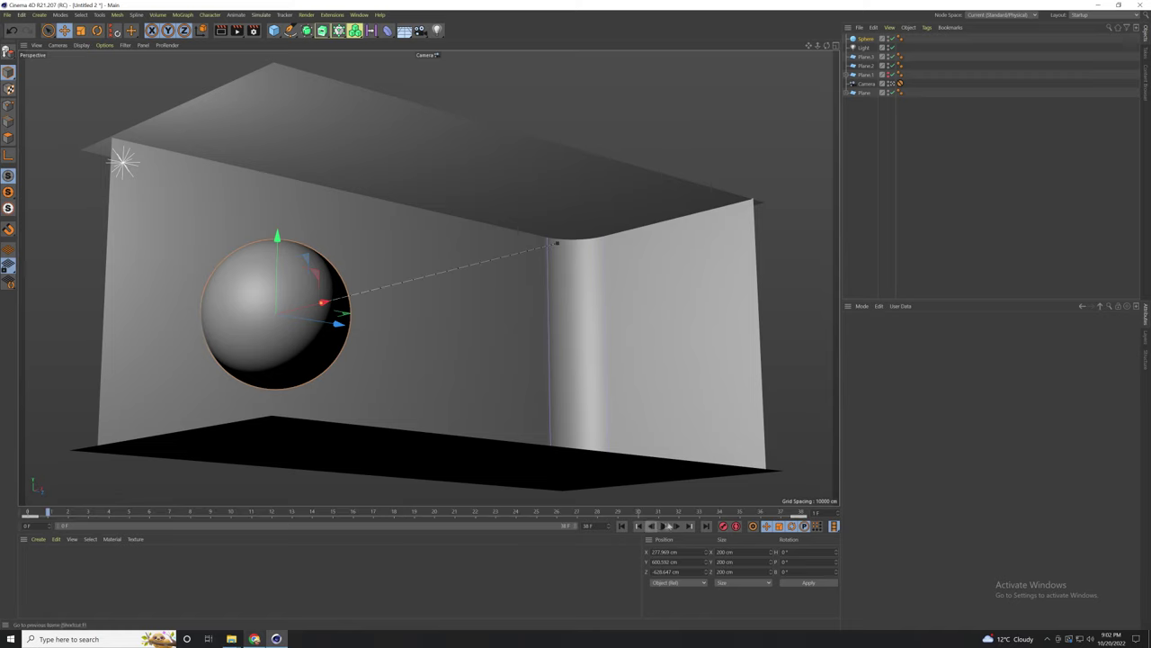
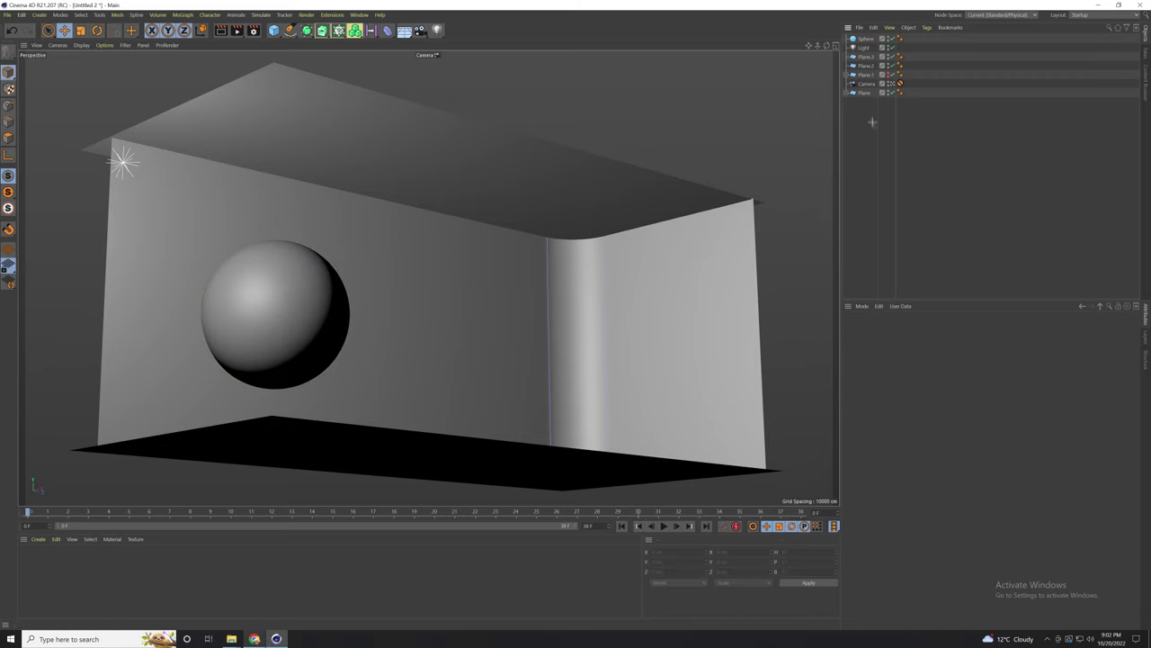
Step: Make the hidden bent plane, Plane.1, editable and create a new material
left_click(846, 94)
left_click(863, 76)
left_click(847, 75)
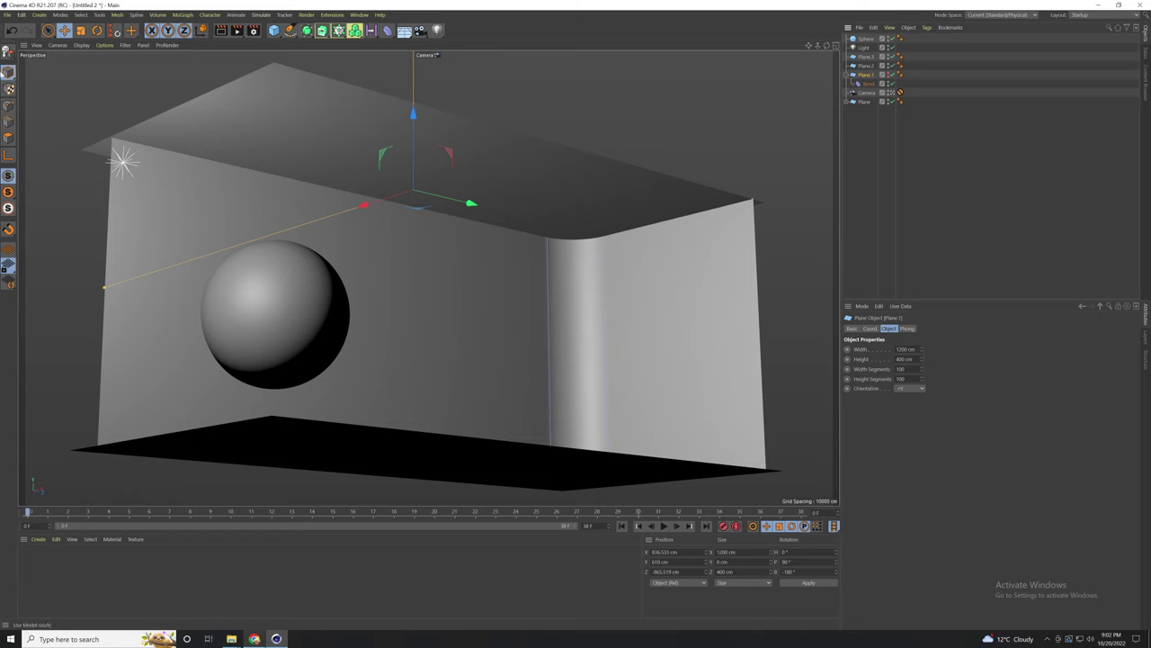
left_click(8, 54)
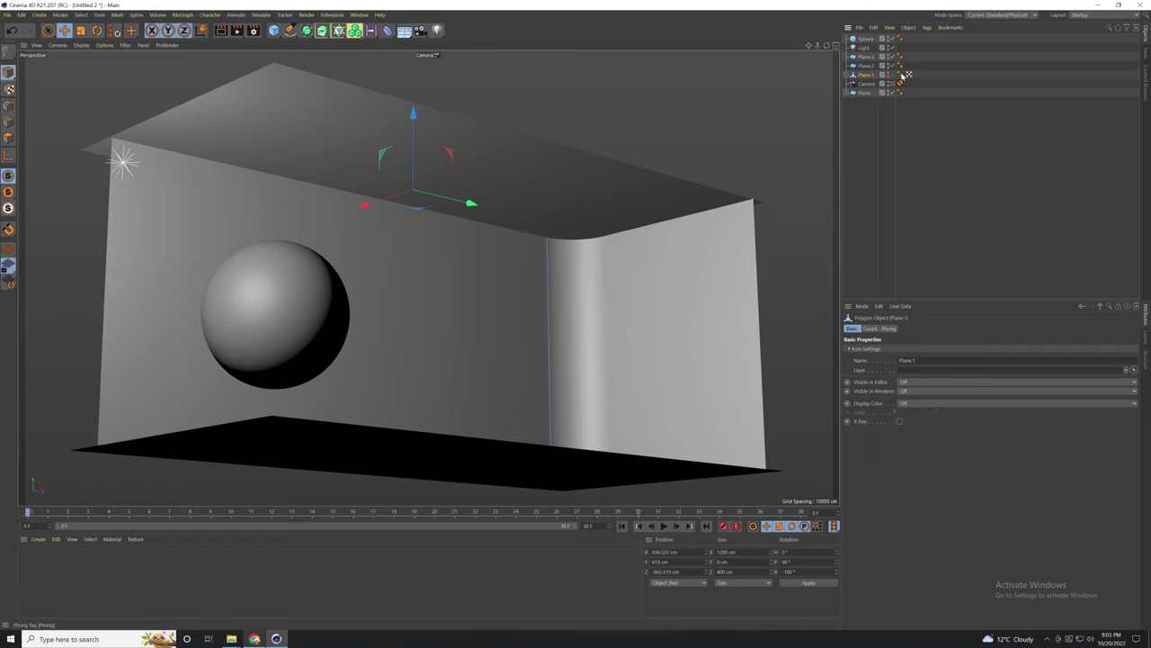
double_click(102, 563)
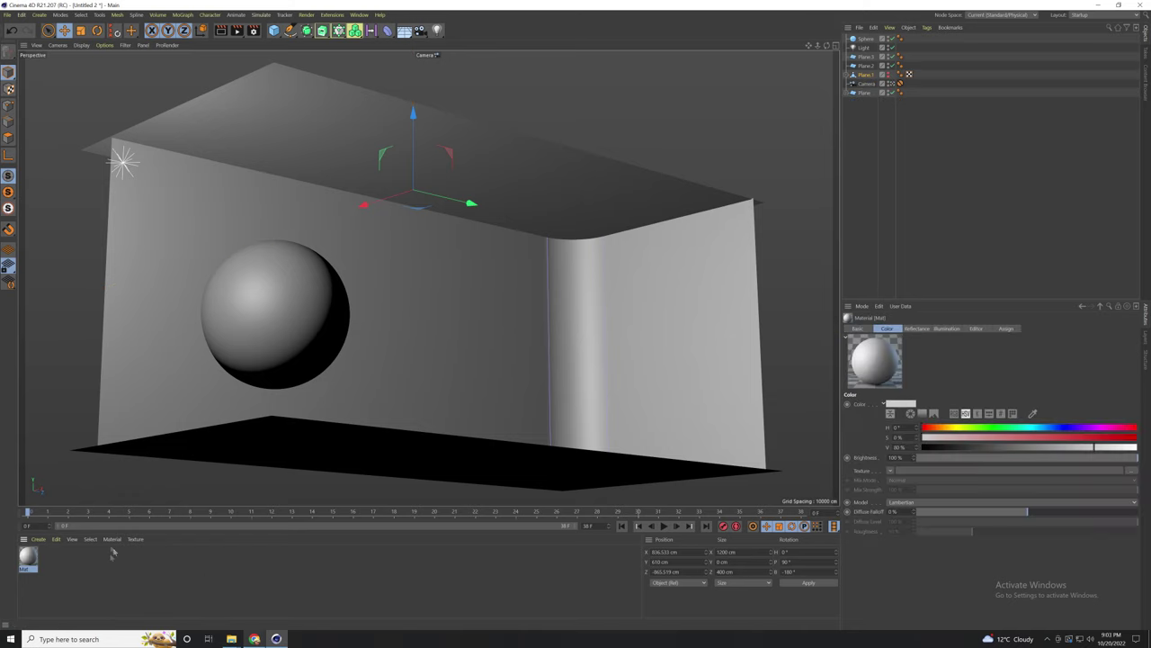
Step: Apply the material Mat to Plane.1 and try Set UVW from Projection on the plane
left_click_drag(872, 80, 870, 78)
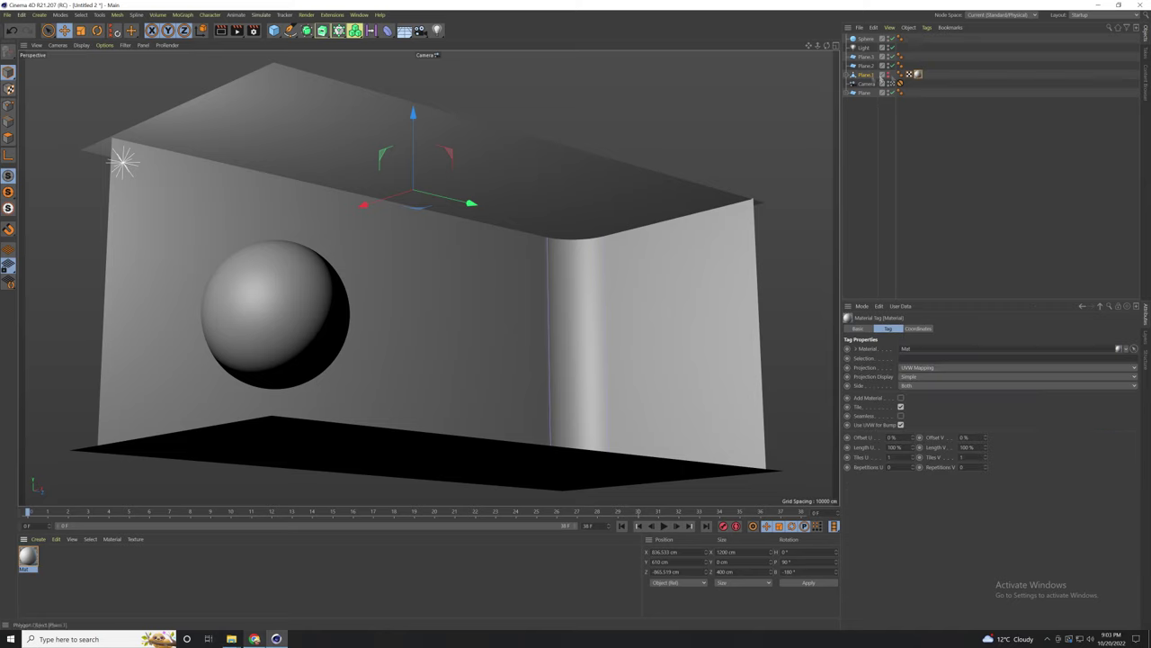
left_click(910, 76)
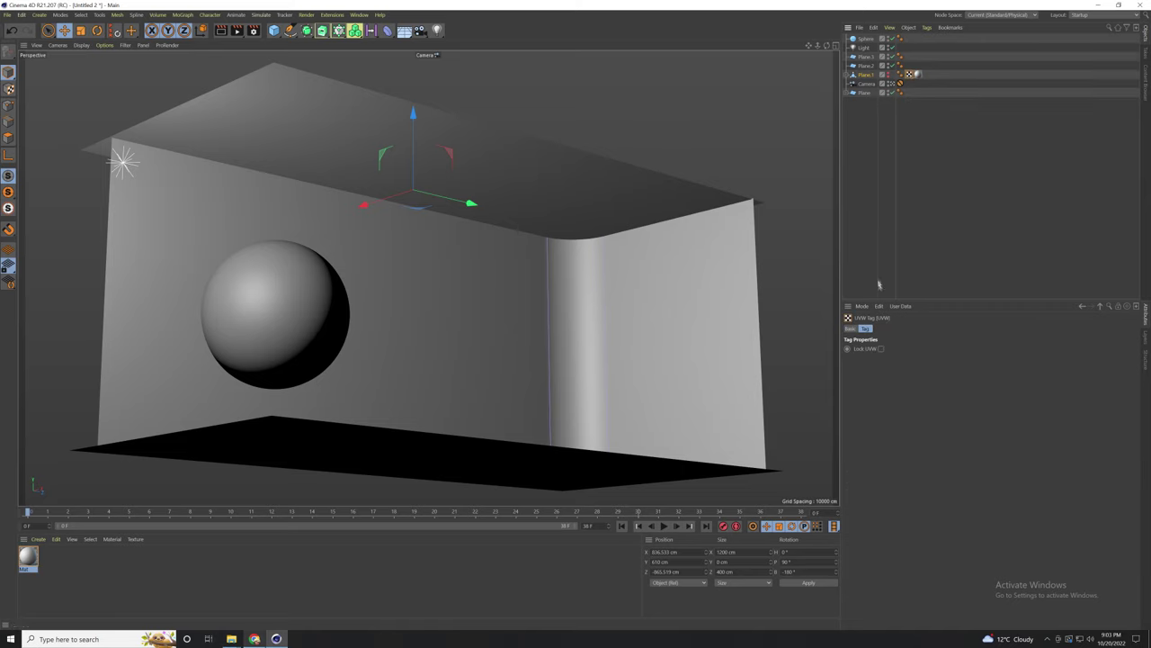
right_click(865, 77)
mouse_move(908, 120)
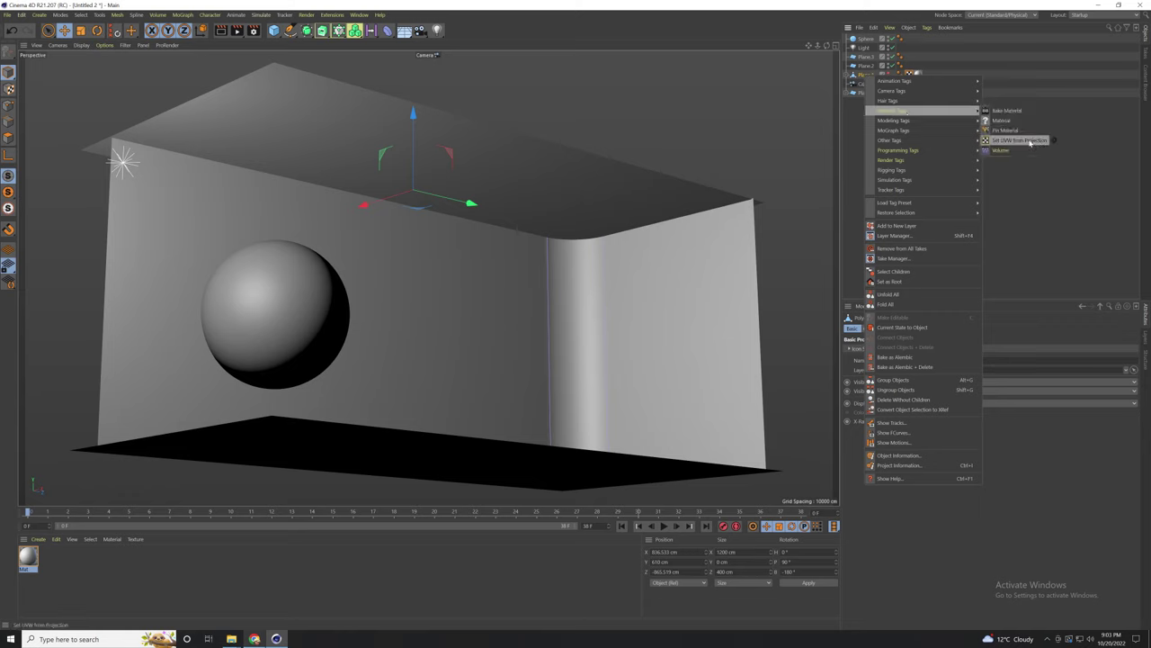
left_click(1024, 141)
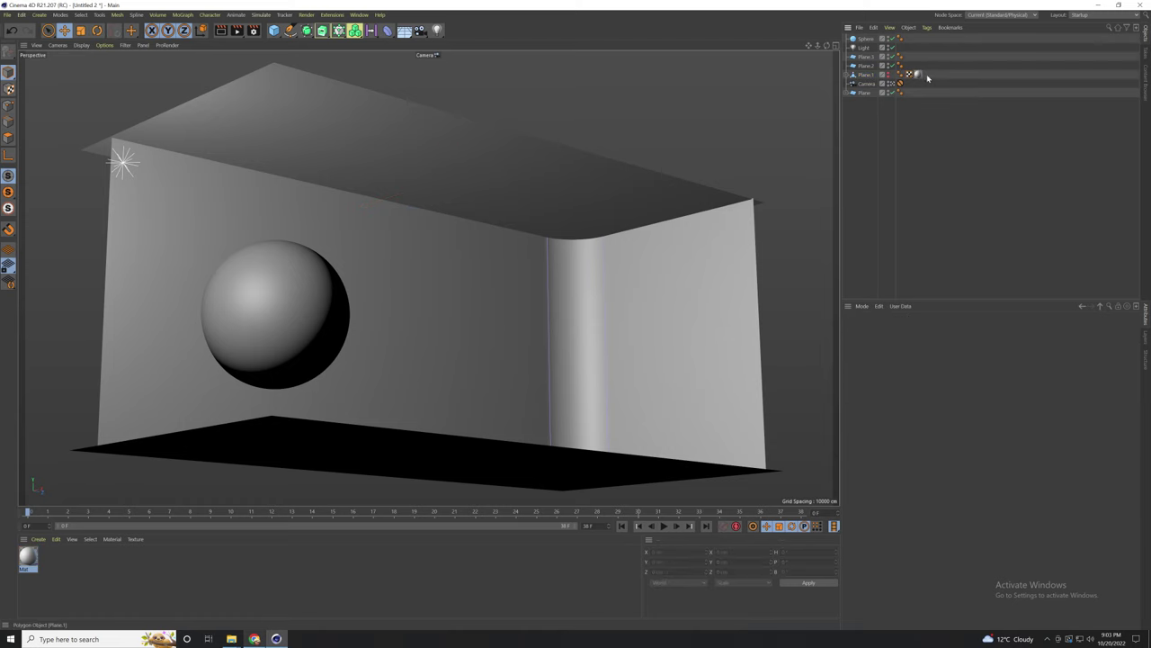
Step: Add a Fix Material tag to Plane.1
right_click(913, 76)
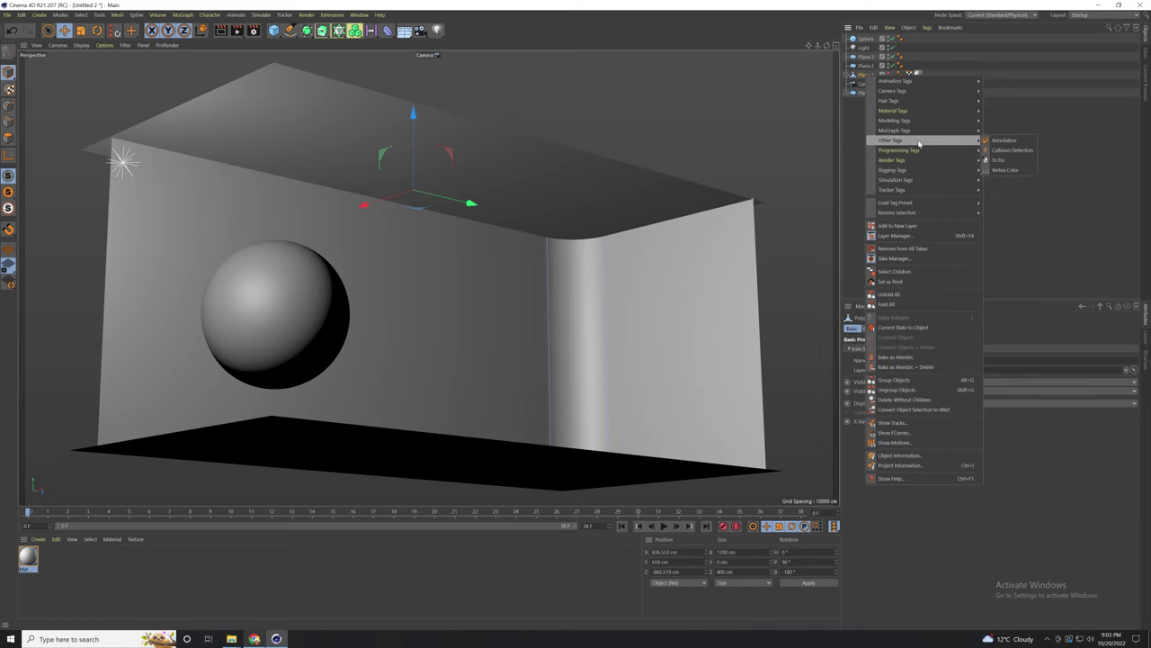
mouse_move(927, 109)
left_click(1007, 131)
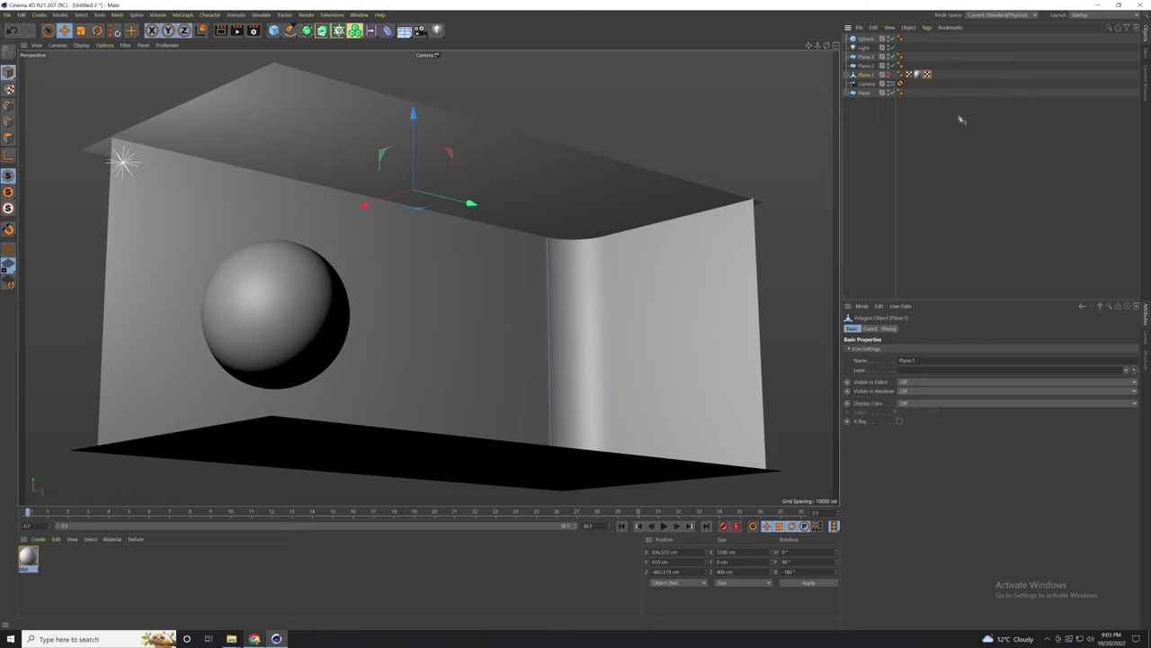
Step: Set the projection of Plane.1's material tag to Camera Mapping, using the scene's Camera as the projecting camera
left_click(925, 75)
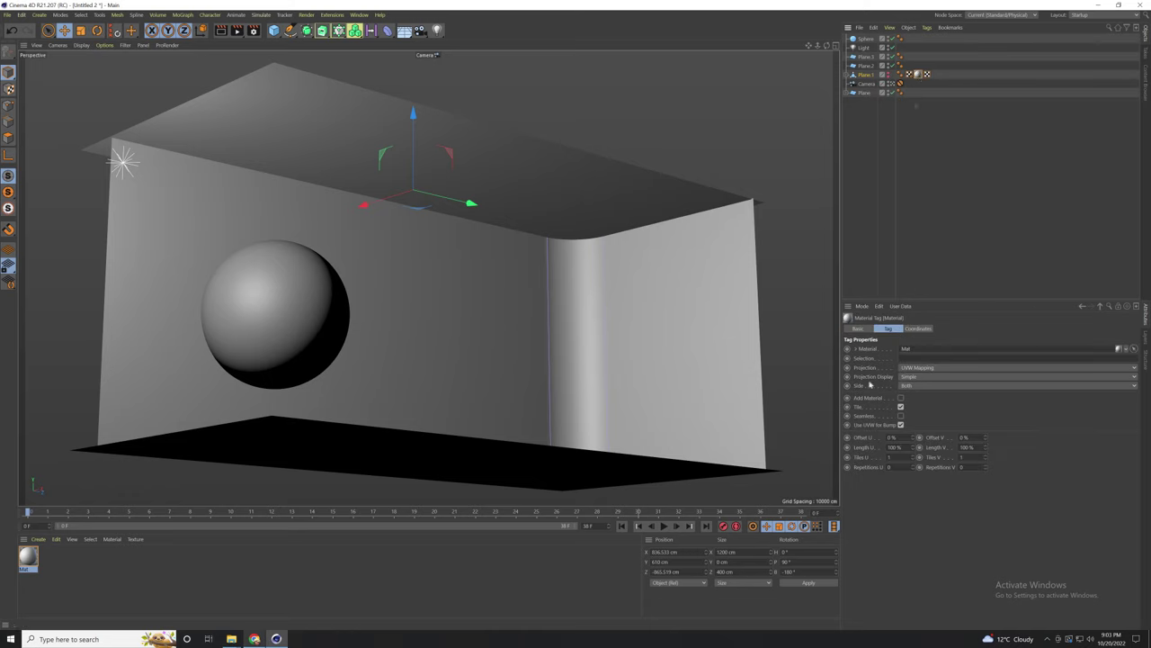
left_click(929, 372)
left_click(926, 453)
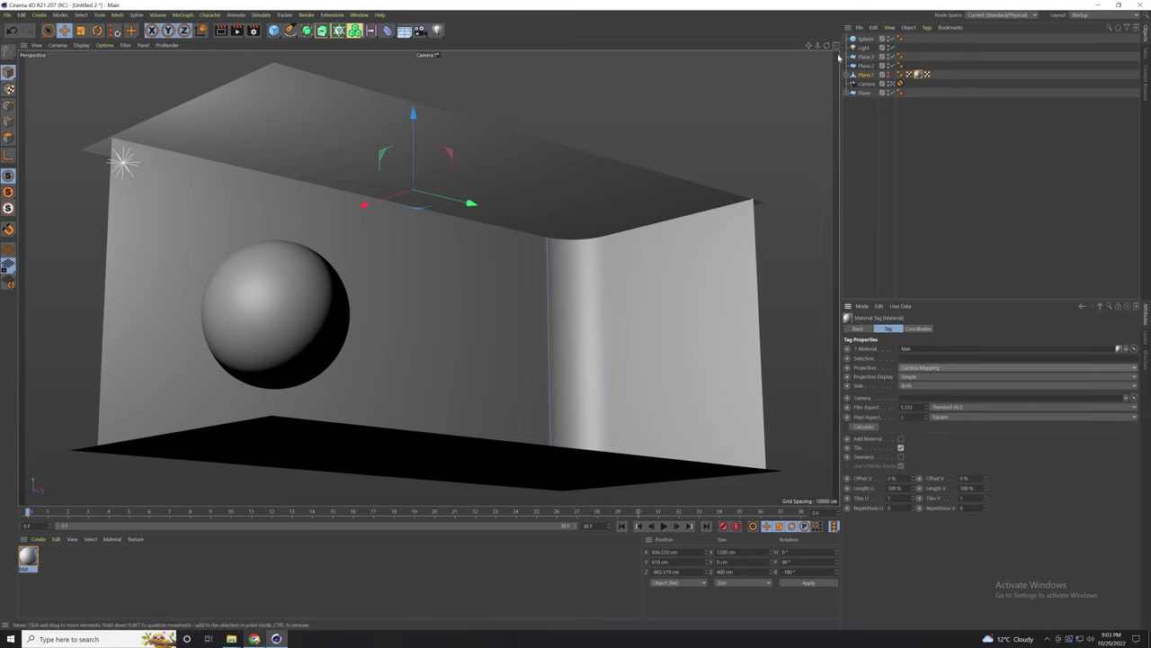
left_click_drag(868, 82, 927, 333)
left_click_drag(926, 388, 928, 398)
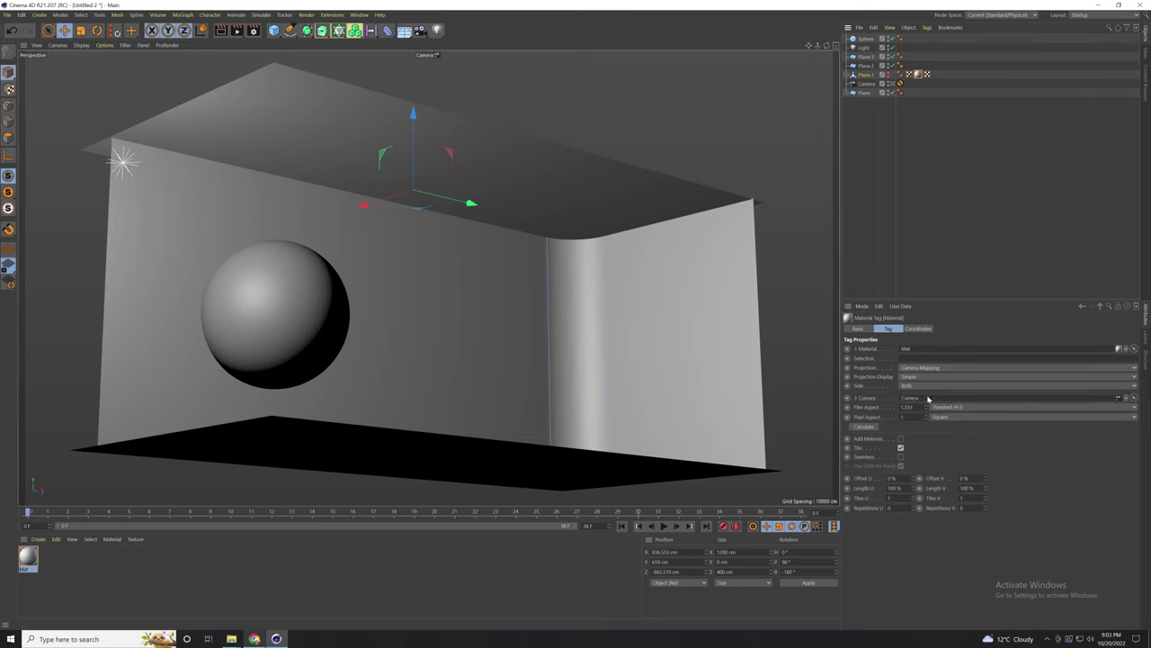
left_click(880, 156)
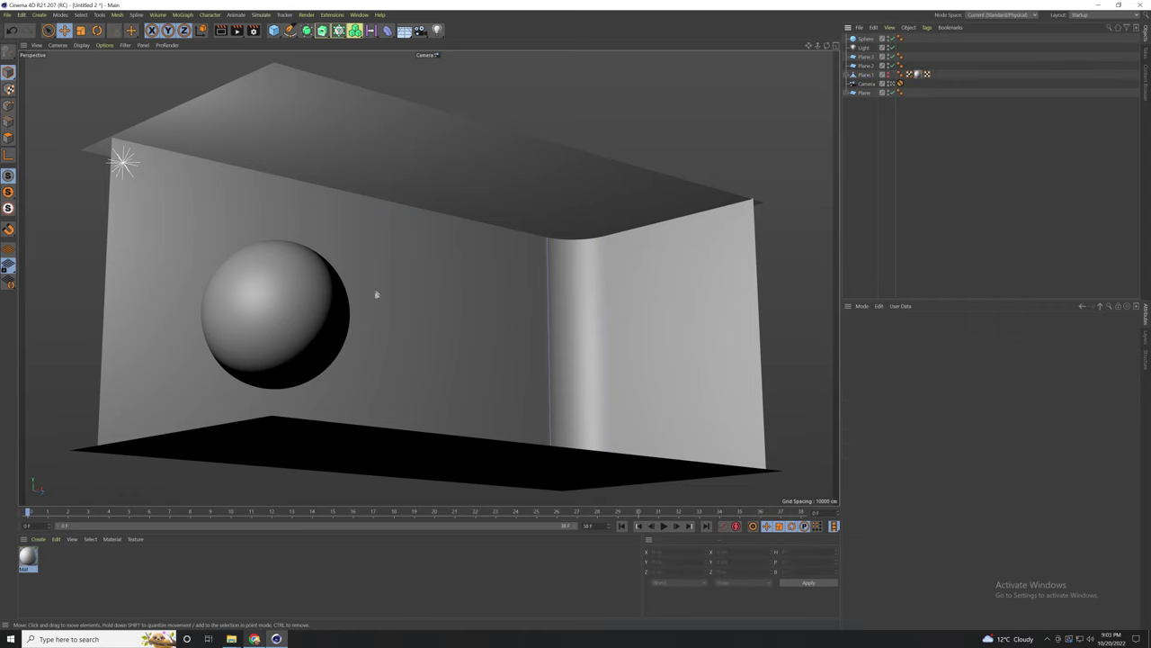
Step: Set the render's save format to JPG in the render settings
left_click(253, 29)
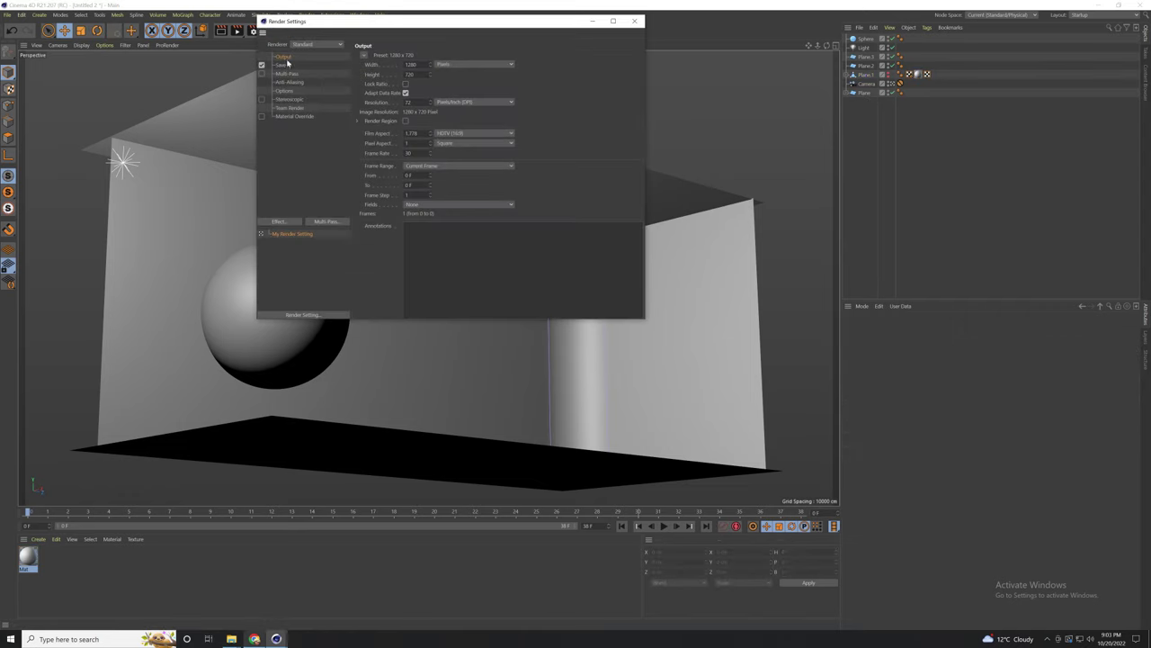
left_click(280, 65)
left_click(428, 83)
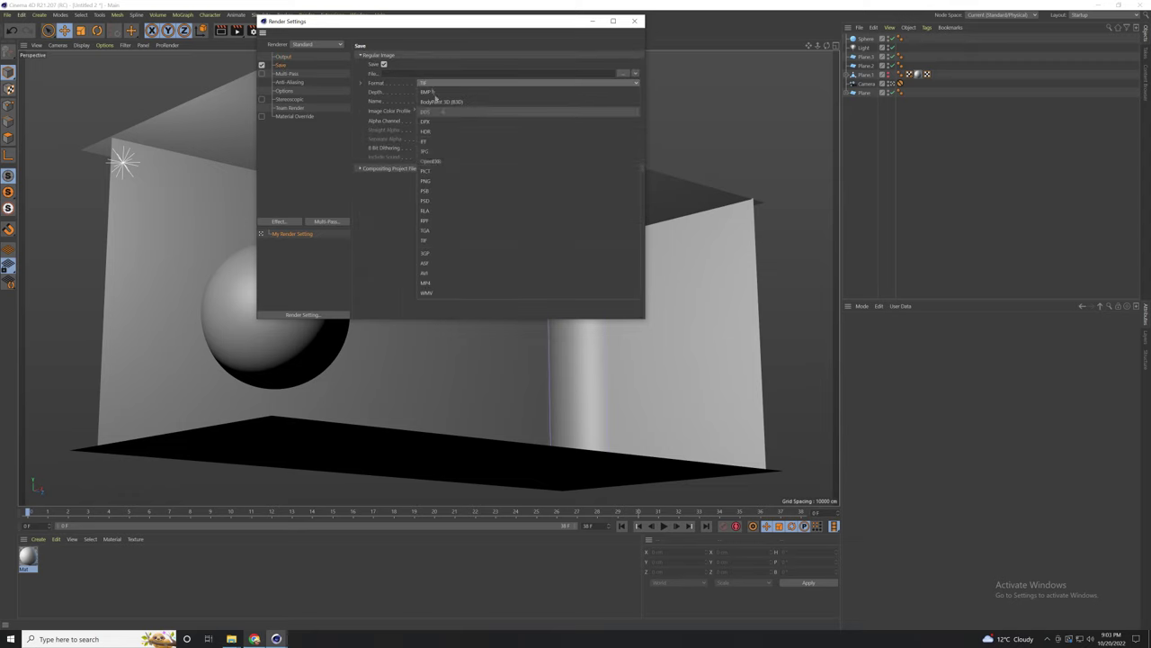
left_click(439, 151)
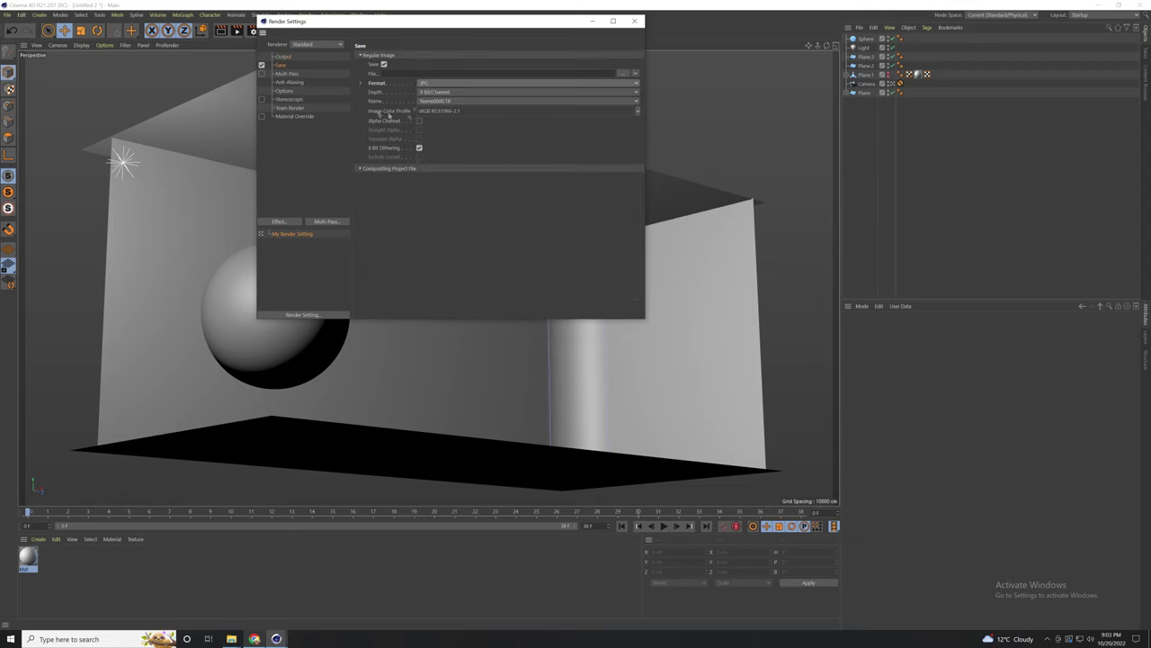
Step: Set the render output file to 1 inside a new Desktop folder named RENDER 1
left_click(623, 73)
left_click(293, 97)
right_click(424, 175)
mouse_move(468, 268)
left_click(536, 269)
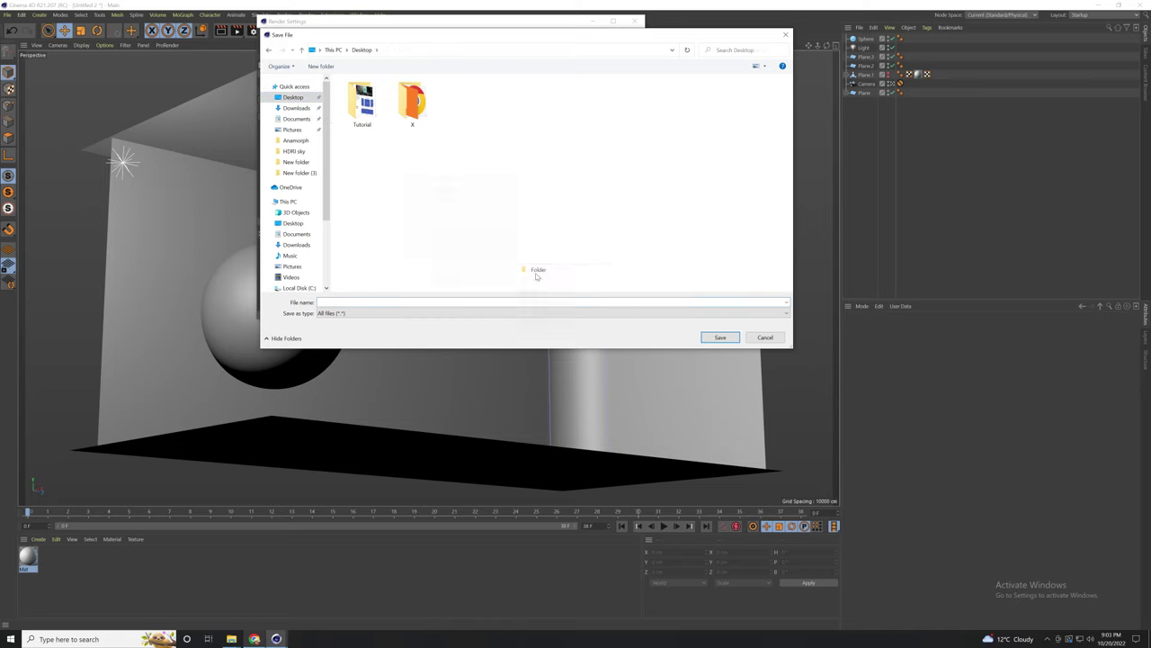
type("RENDER 1")
key("Return")
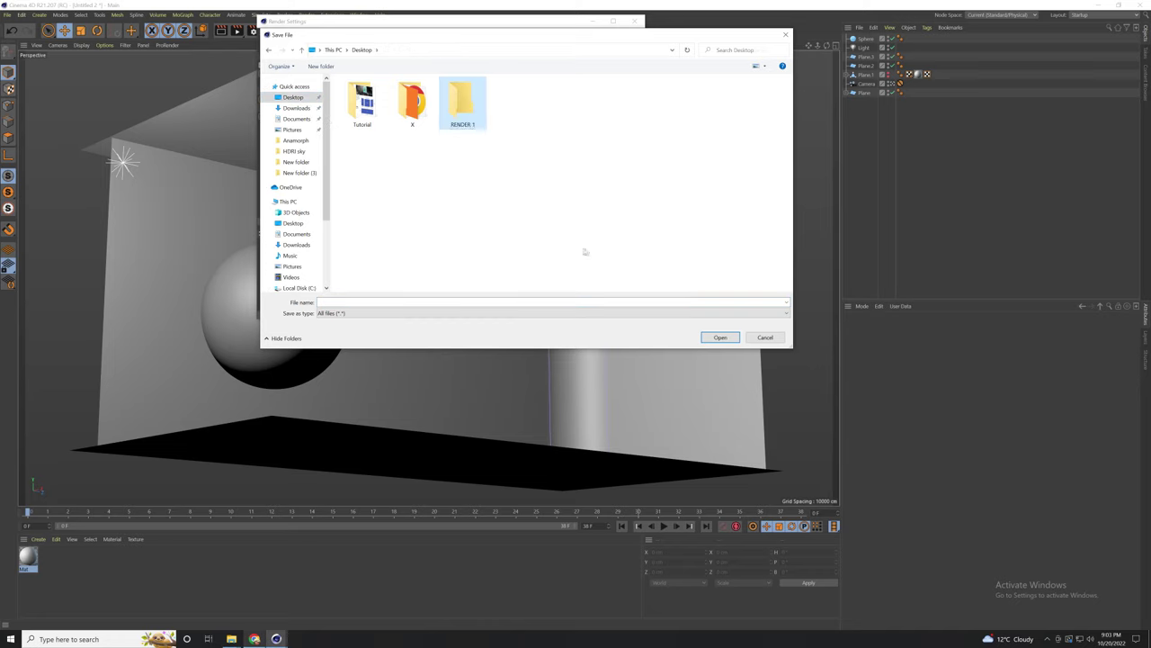
double_click(483, 108)
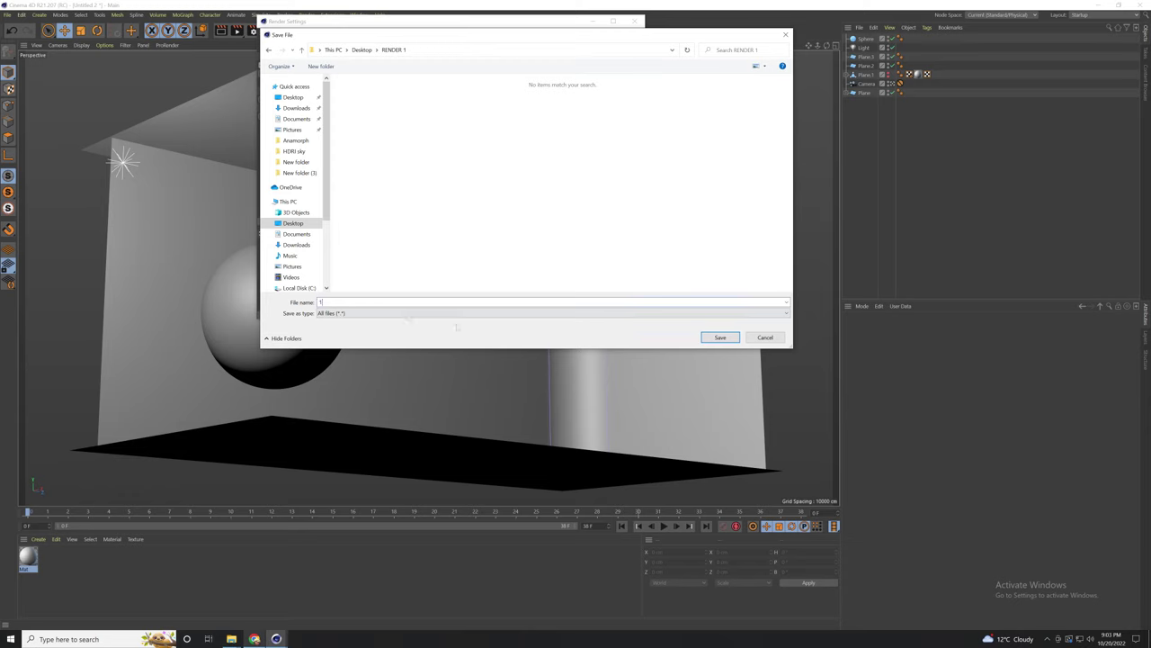
left_click(719, 339)
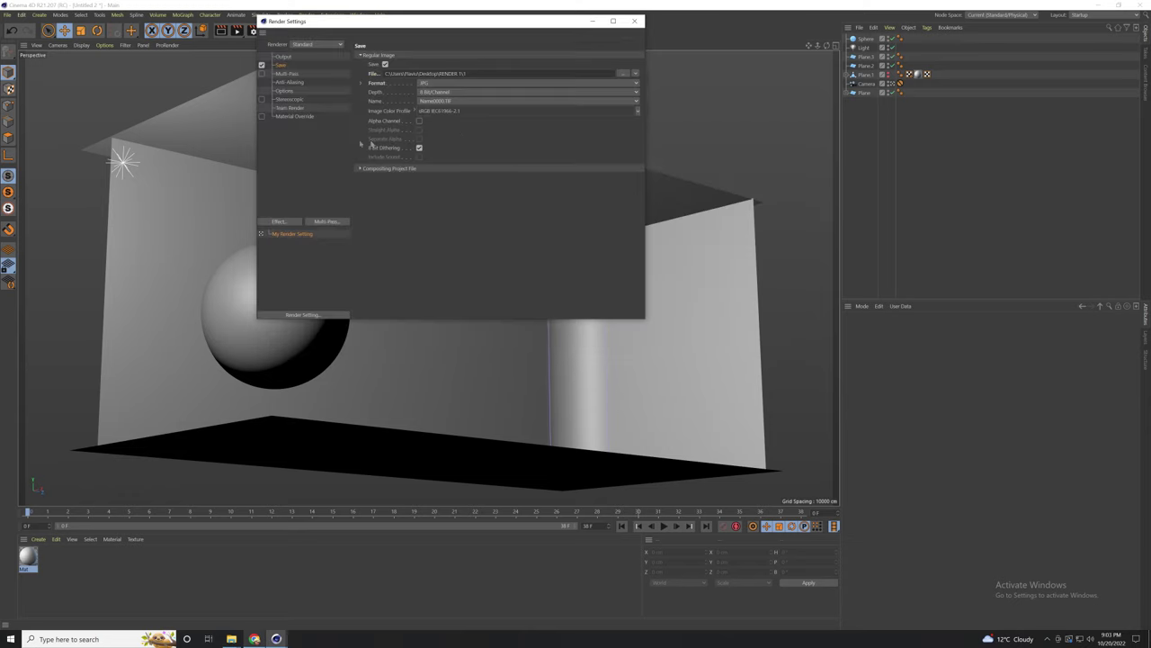
Step: Set the frame range to All Frames and render the animation in the Picture Viewer
left_click(283, 57)
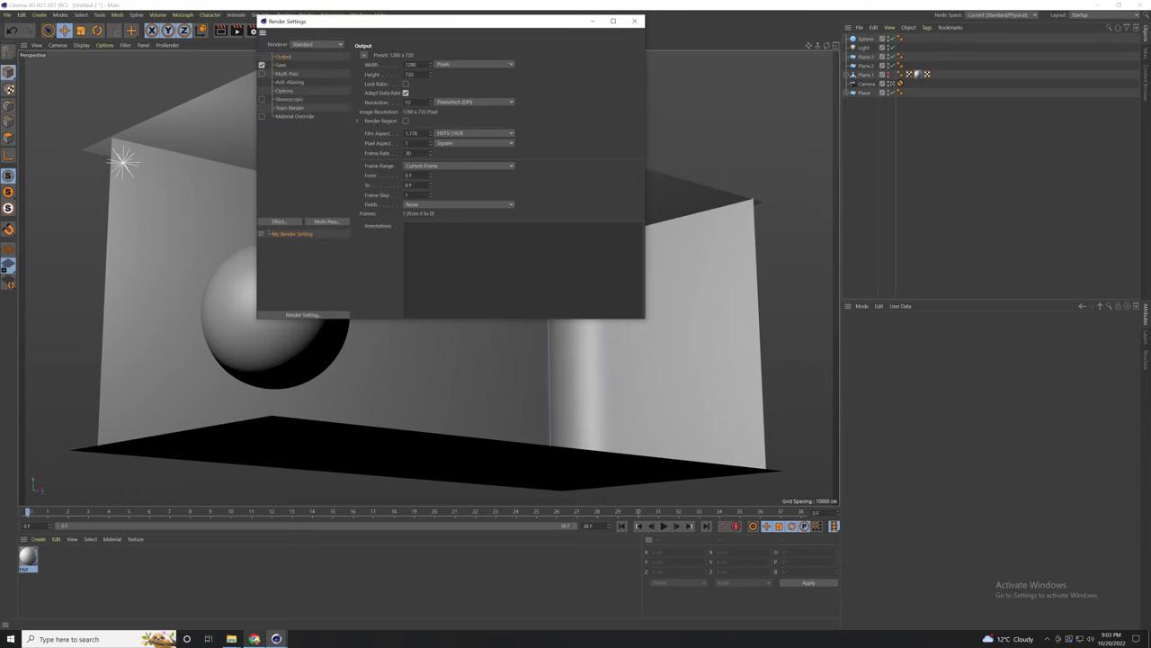
left_click(435, 171)
left_click(437, 185)
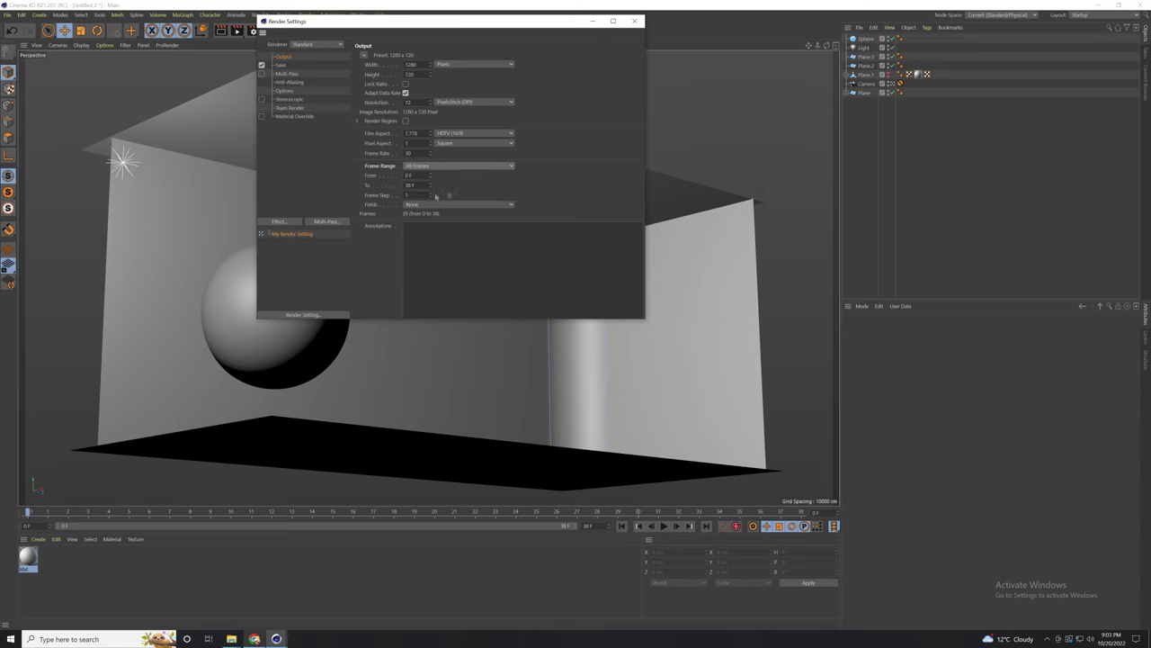
left_click(634, 21)
left_click(236, 30)
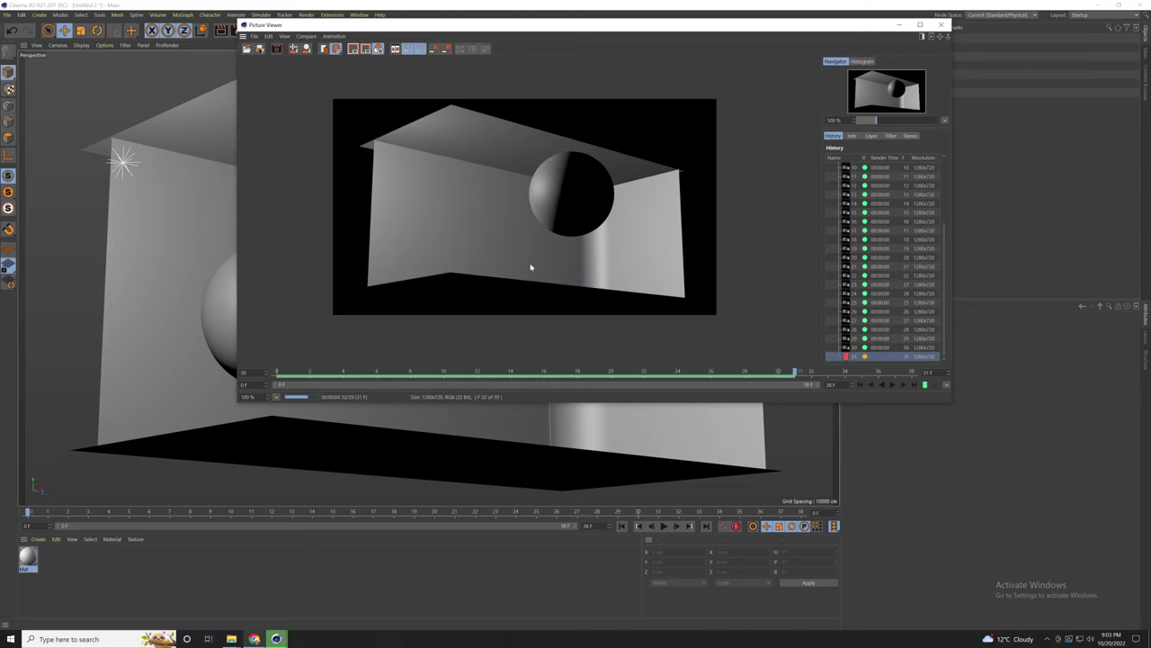
left_click(941, 24)
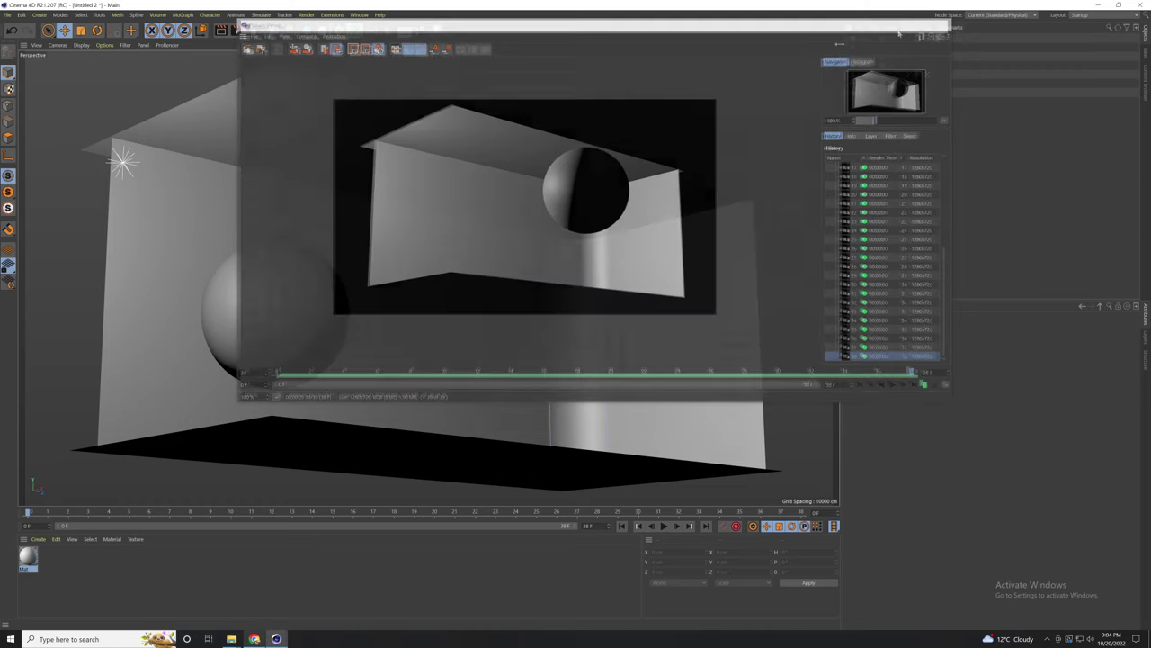
Step: Copy Plane.1 and the Camera into a new project, look through the camera and make the bent plane visible
left_click(861, 84)
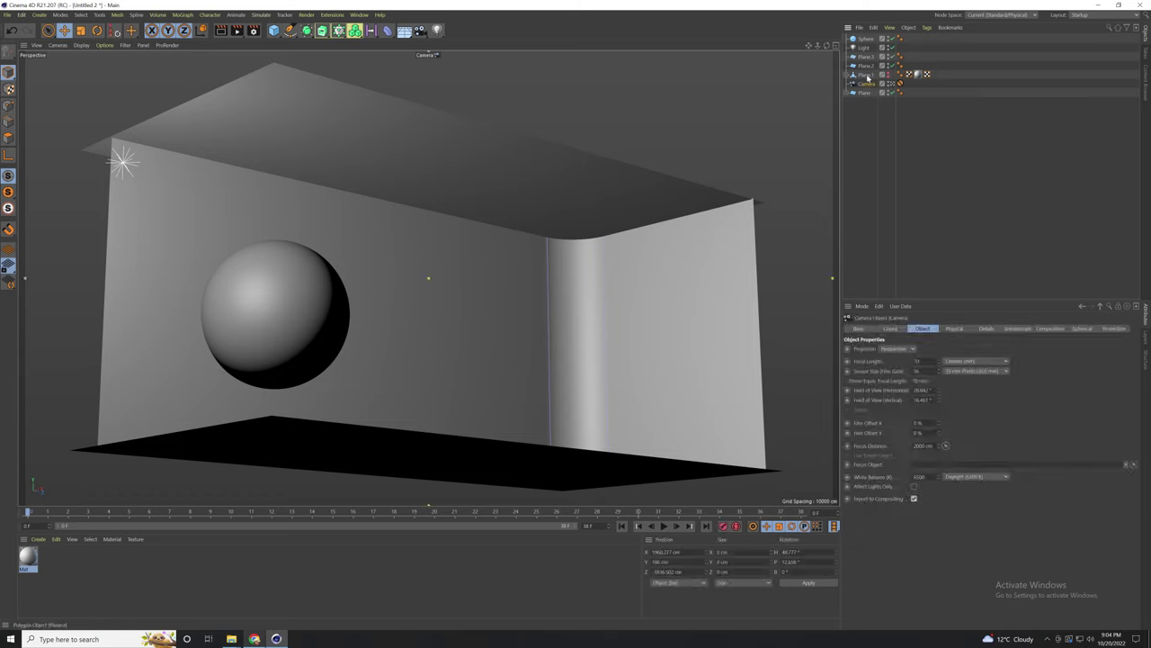
left_click(860, 76, "ctrl")
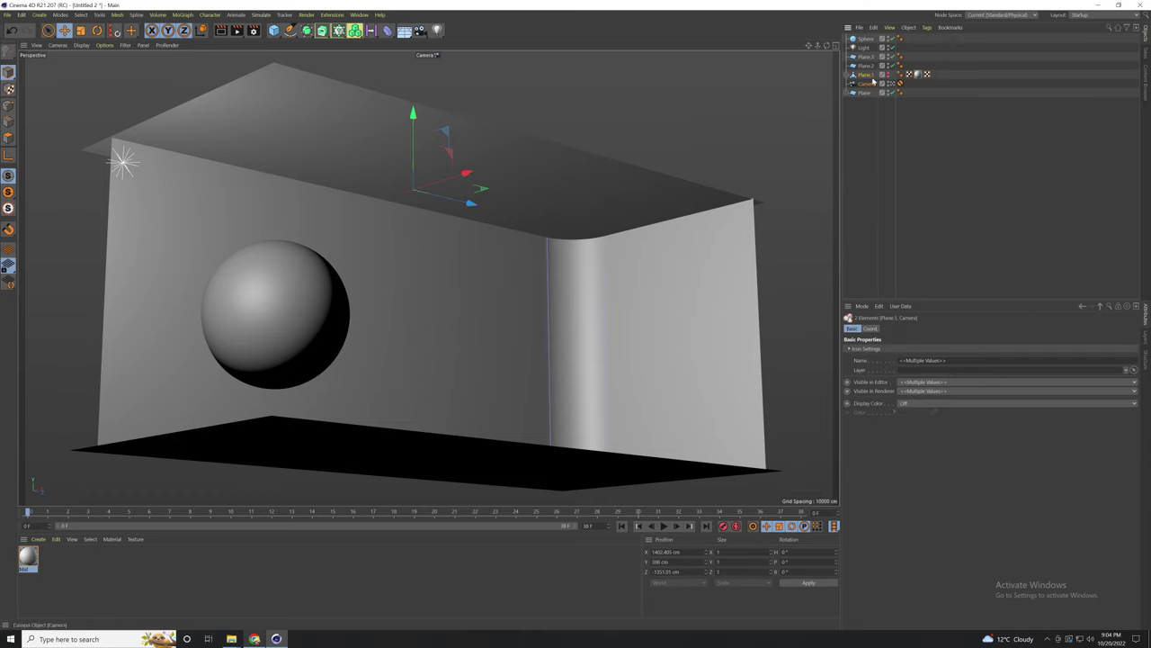
left_click(7, 14)
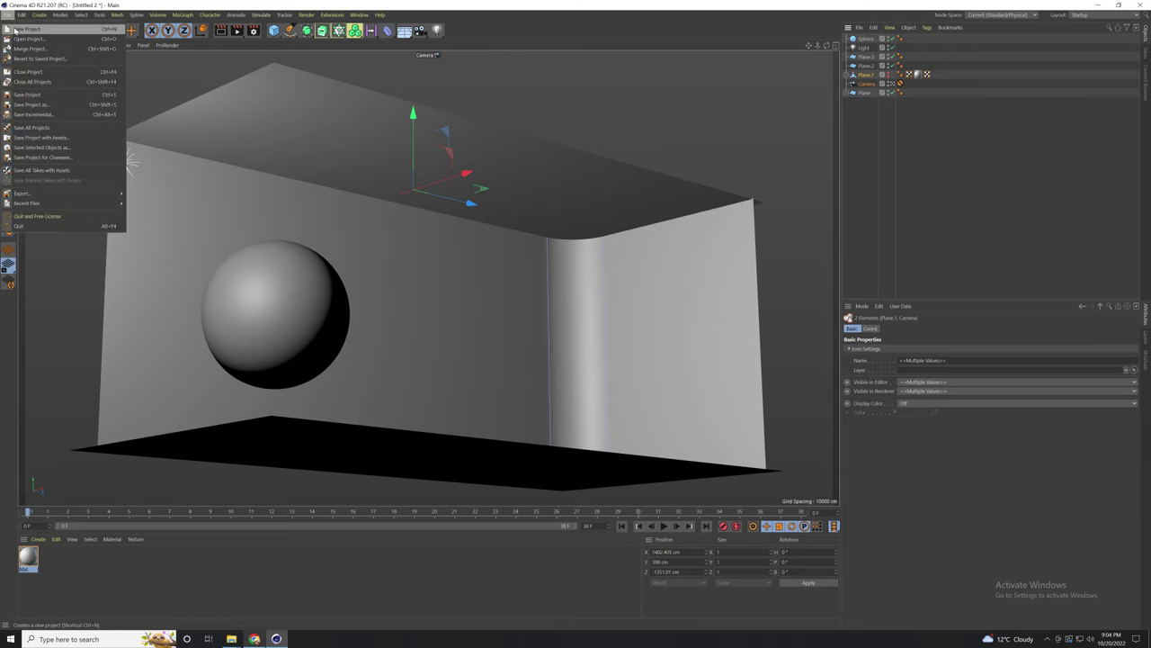
left_click(27, 29)
key("ctrl+v")
left_click(887, 67)
left_click(891, 48)
left_click(889, 38)
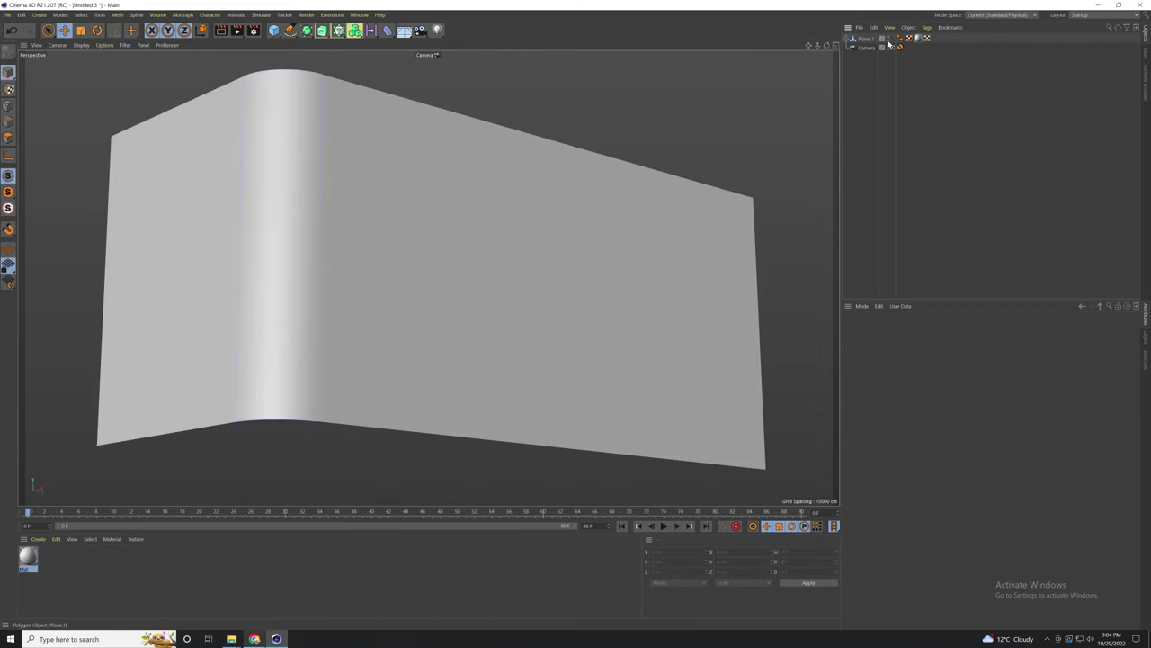
left_click(847, 38)
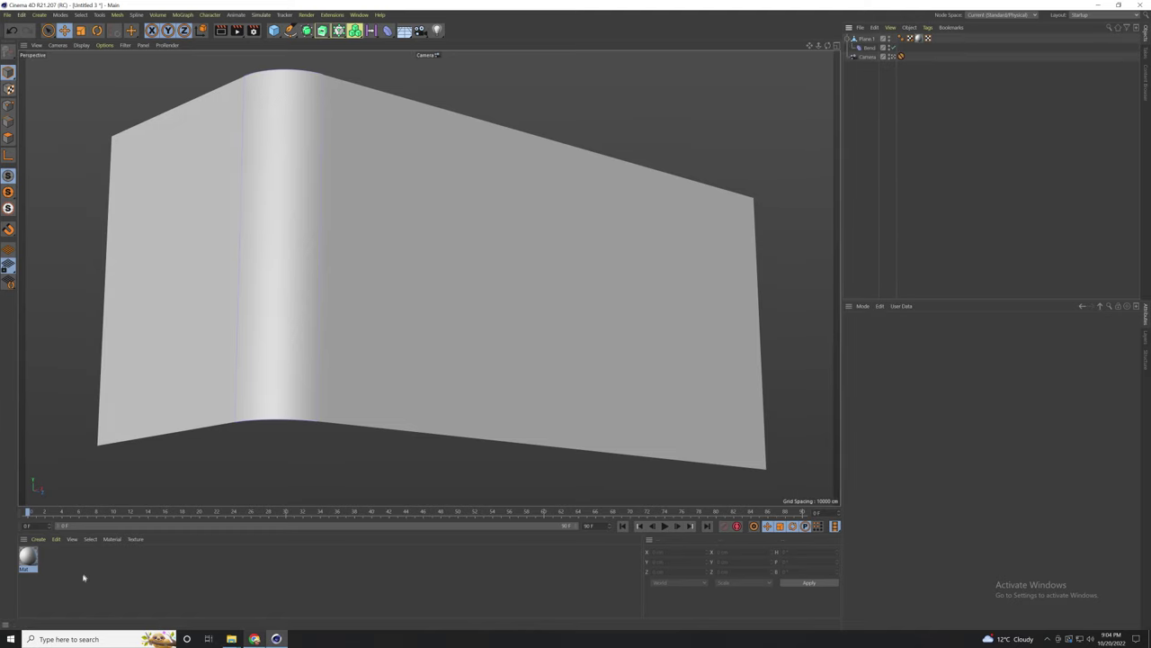
Step: Enable Luminance on the material Mat and disable its Reflectance and Color channels
double_click(28, 560)
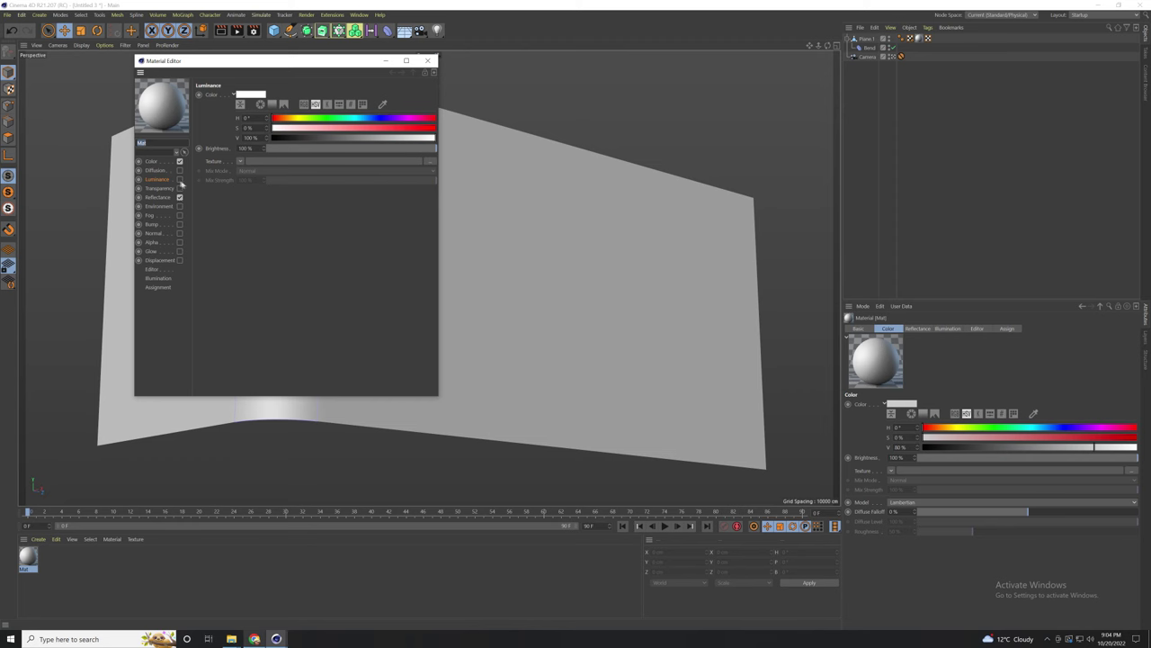
left_click(180, 179)
left_click(180, 197)
left_click(180, 161)
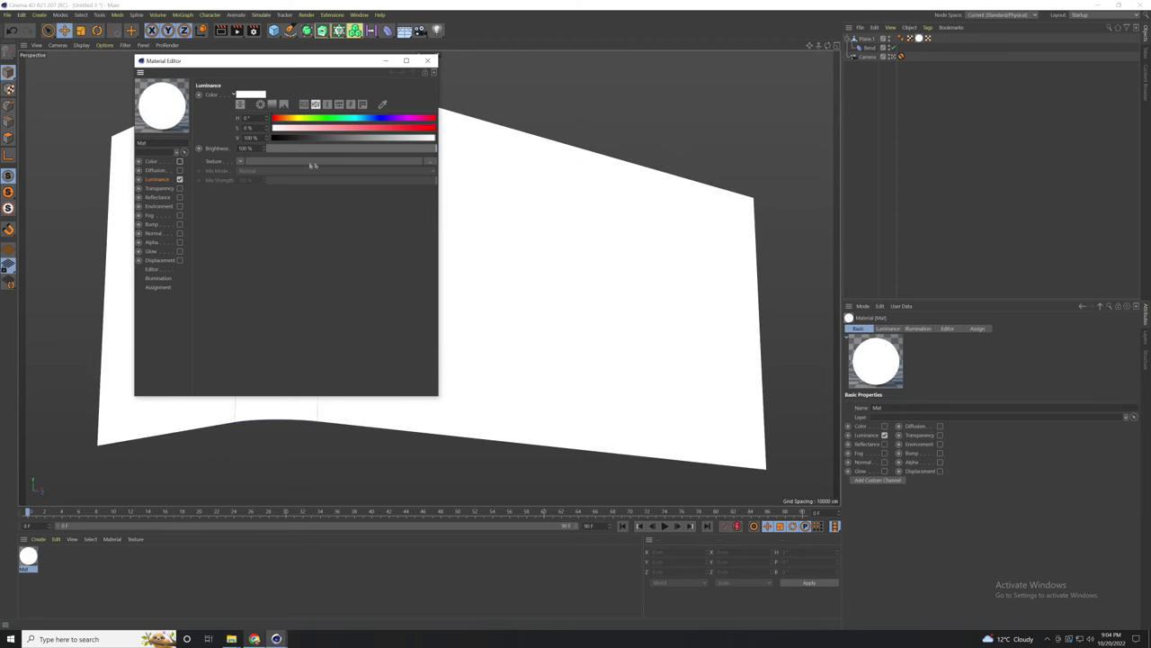
Step: Load the first rendered image from the Desktop folder RENDER 1 as luminance texture, without copying it to the project location
left_click(317, 162)
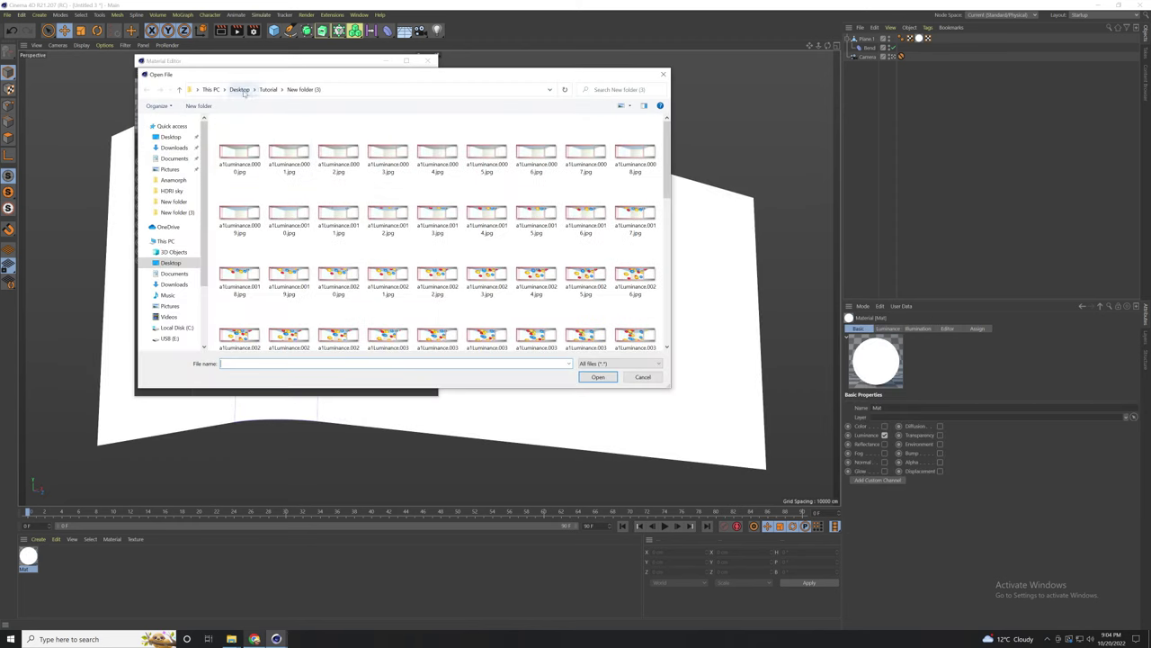
left_click(241, 91)
double_click(242, 146)
double_click(243, 148)
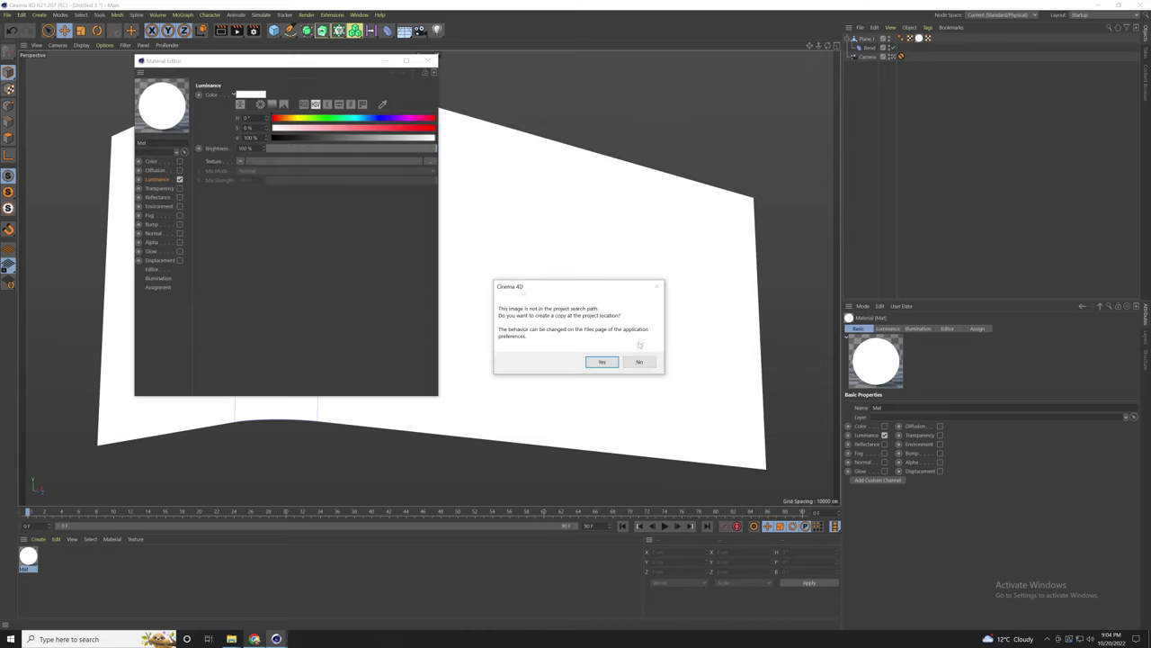
left_click(627, 363)
Step: Set the material's texture preview size to 256x256 and turn on Animate Preview
left_click(152, 269)
left_click(284, 104)
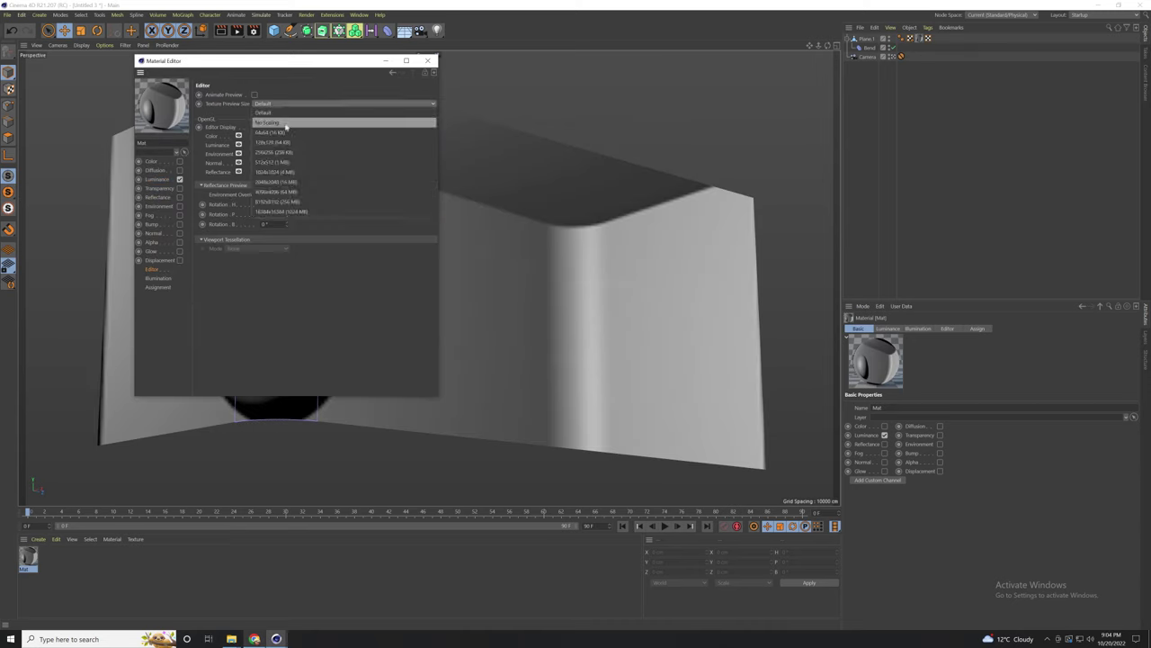
left_click(273, 152)
left_click(254, 94)
Step: Calculate the movie frame range of the luminance texture's animation and close the material editor
left_click(157, 179)
left_click(245, 183)
left_click(261, 82)
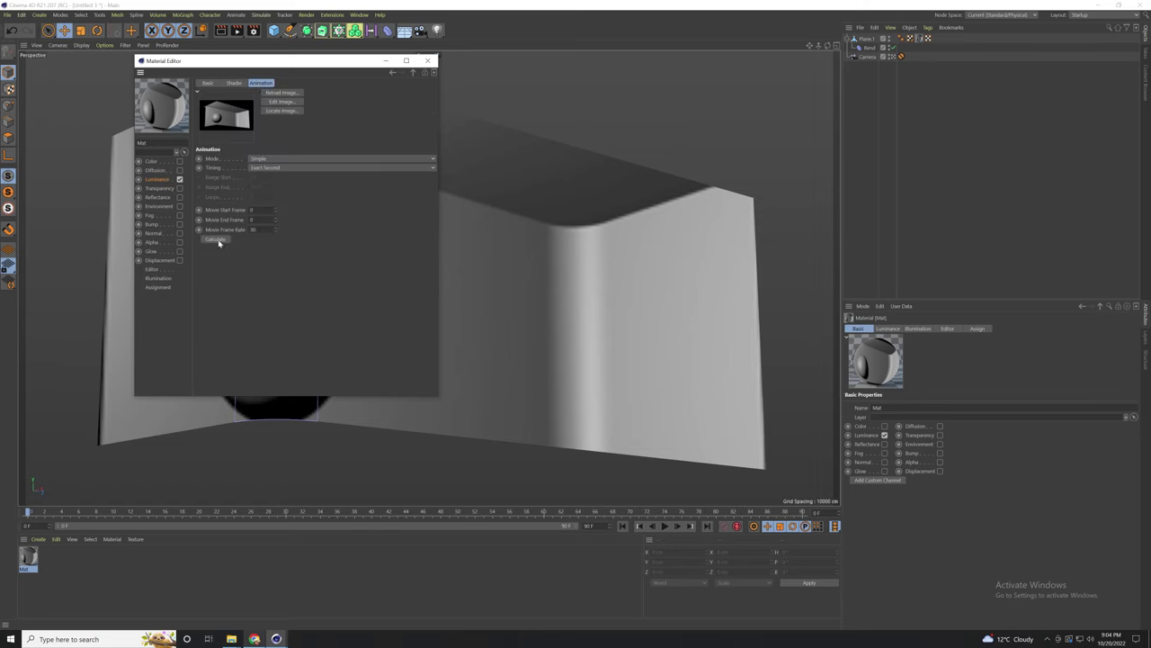
left_click(428, 60)
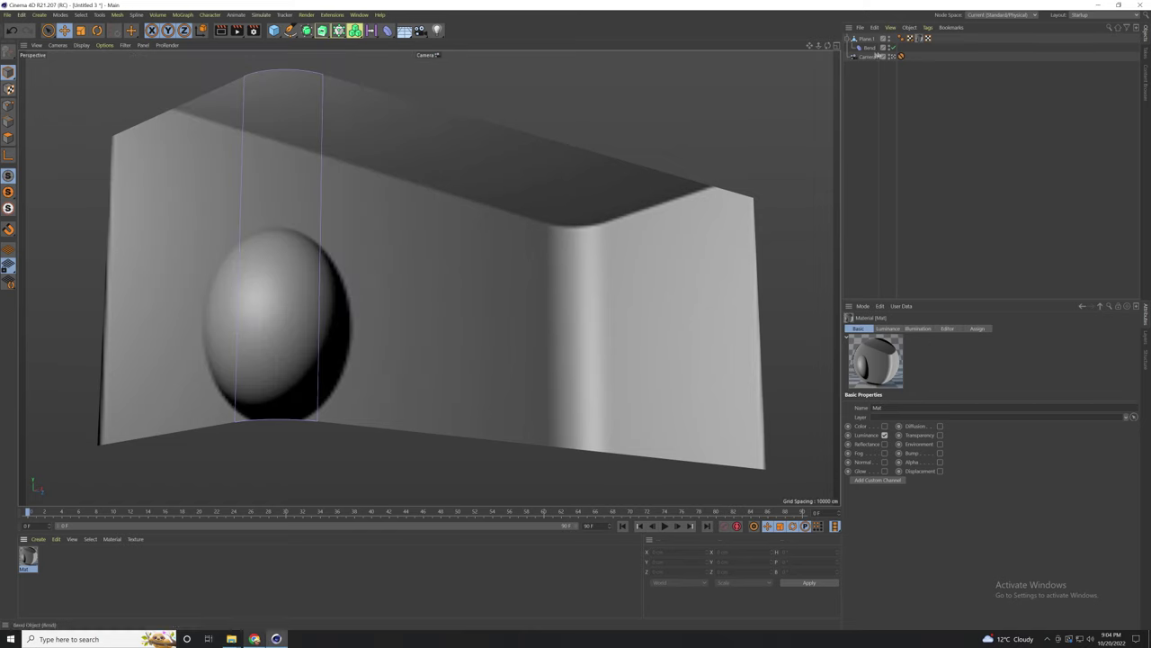
Step: Calculate the film aspect of the Camera Mapping projection in Plane.1's material tag
left_click(868, 57)
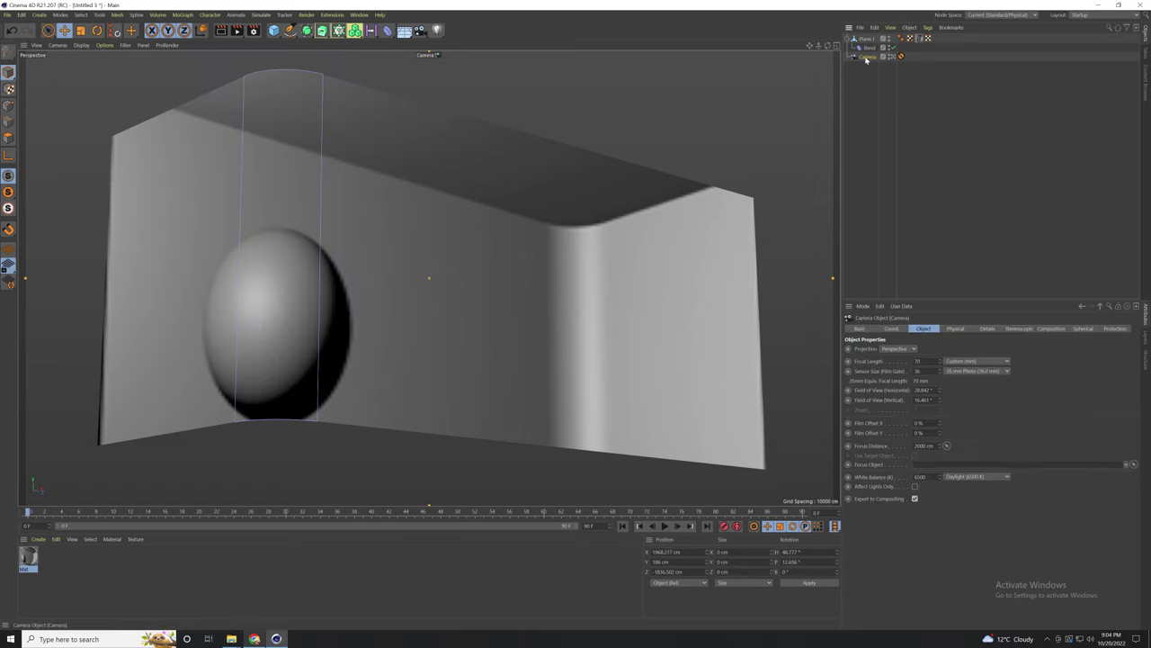
left_click(919, 39)
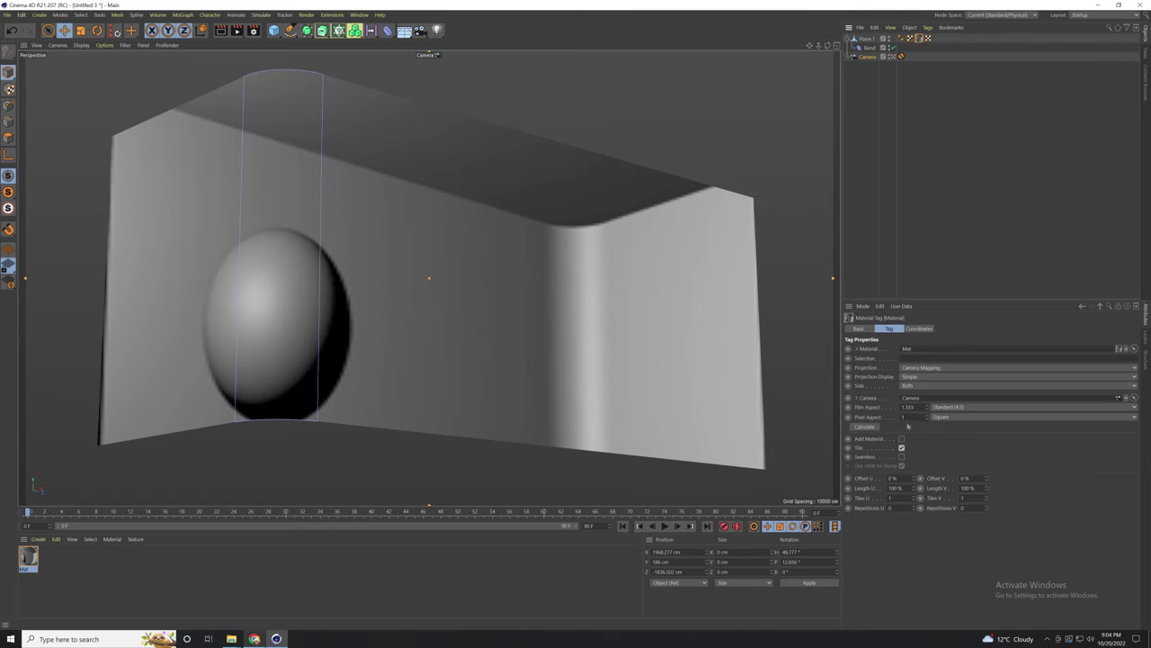
left_click(870, 428)
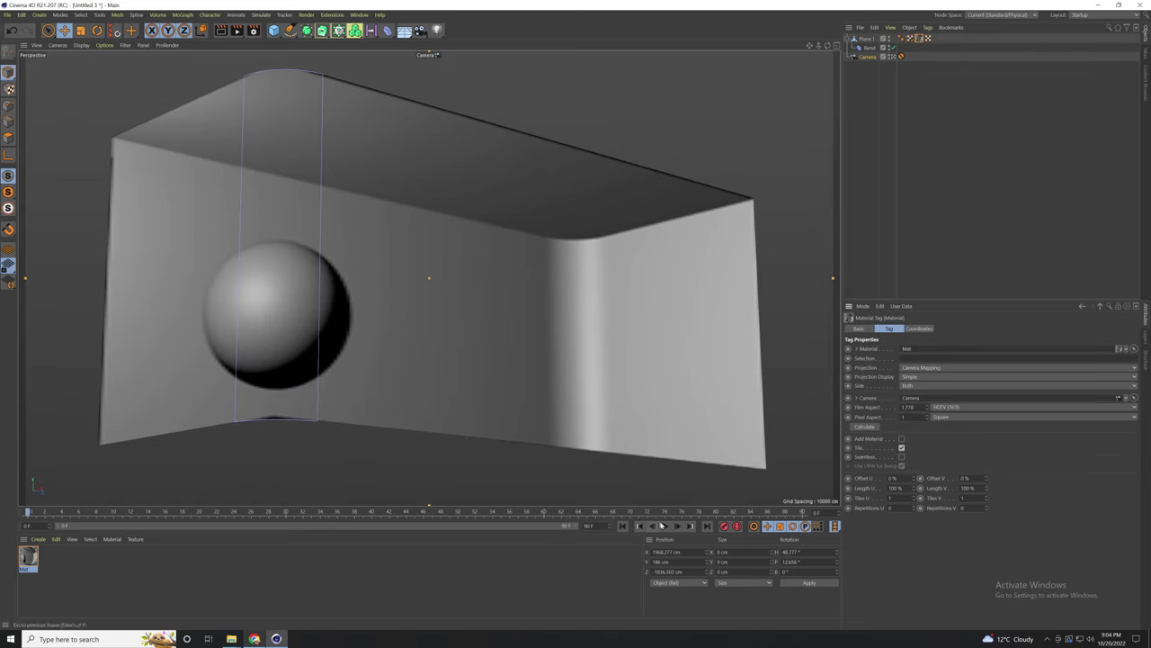
Step: Play the animation to check the projected sphere sequence, stop it and return to the first frame
left_click(664, 526)
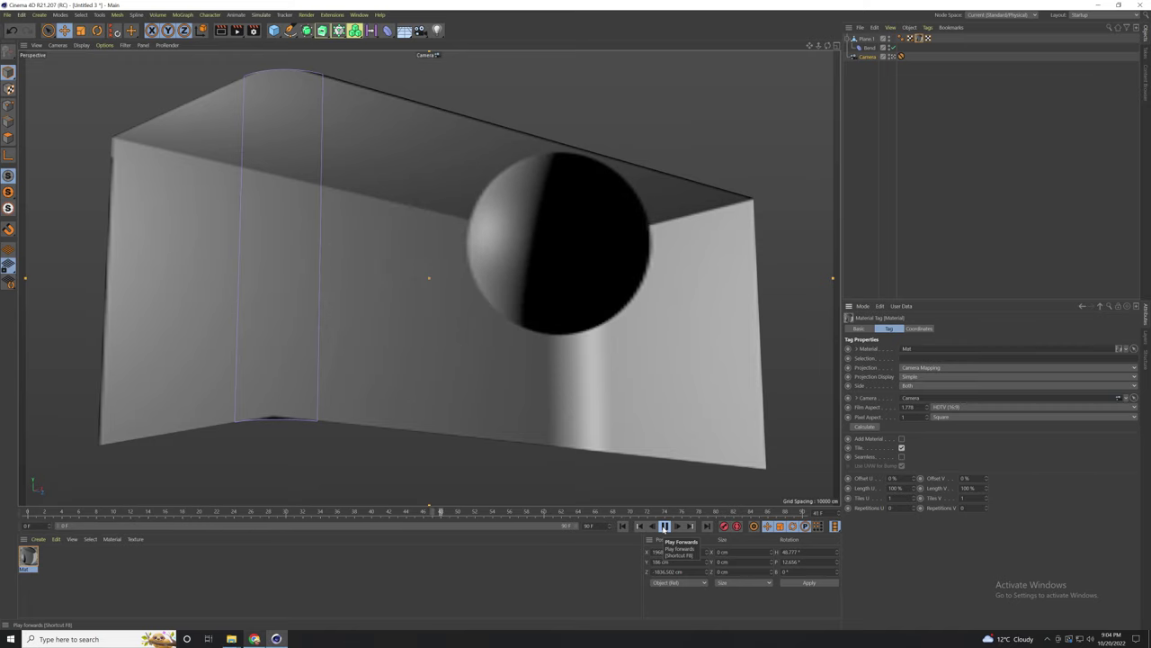
left_click(664, 527)
left_click(623, 527)
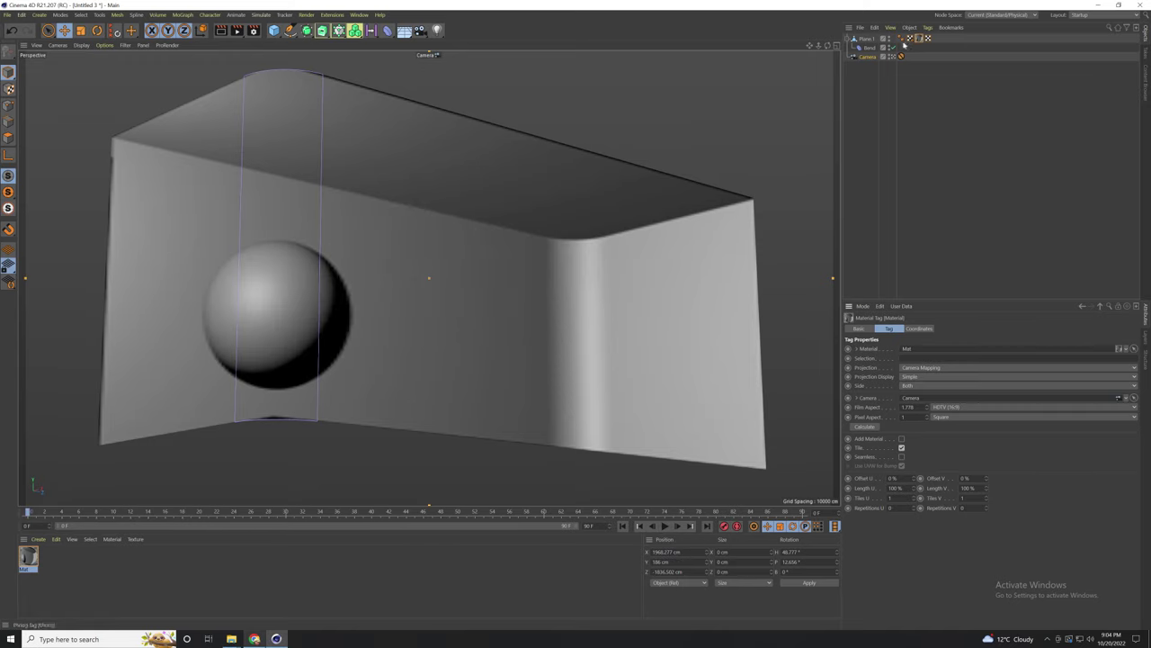
Step: Toggle Plane.1's Bend deformer off and on to compare the projection on the flat and bent screen
left_click(893, 51)
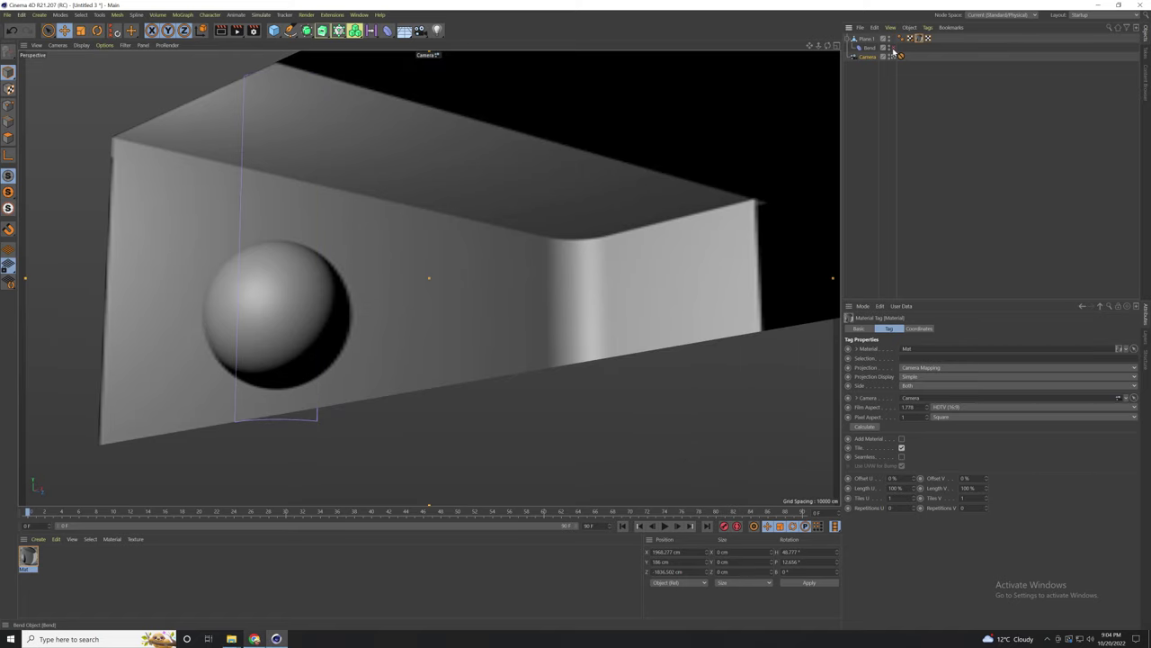
left_click(893, 50)
left_click(893, 51)
left_click(893, 51)
Step: Inspect the projected screen from the default camera, return to the scene camera's view and check the Bend deformer again
left_click(899, 55)
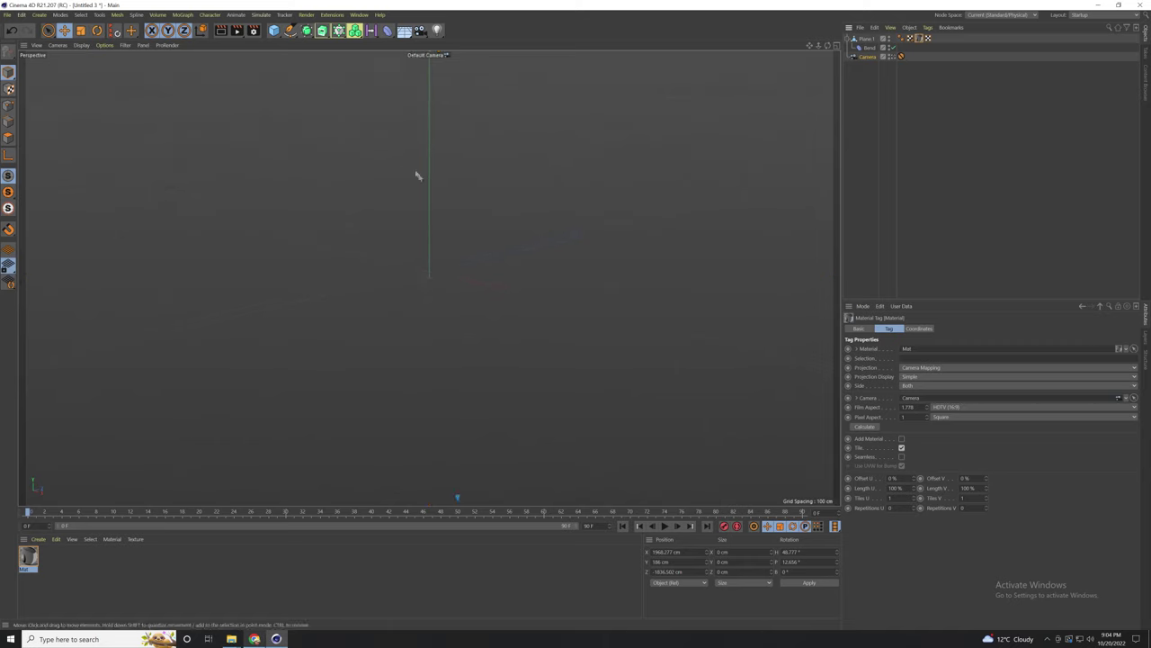
scroll(491, 337, "down", 10)
left_click_drag(482, 217, 391, 238, "alt")
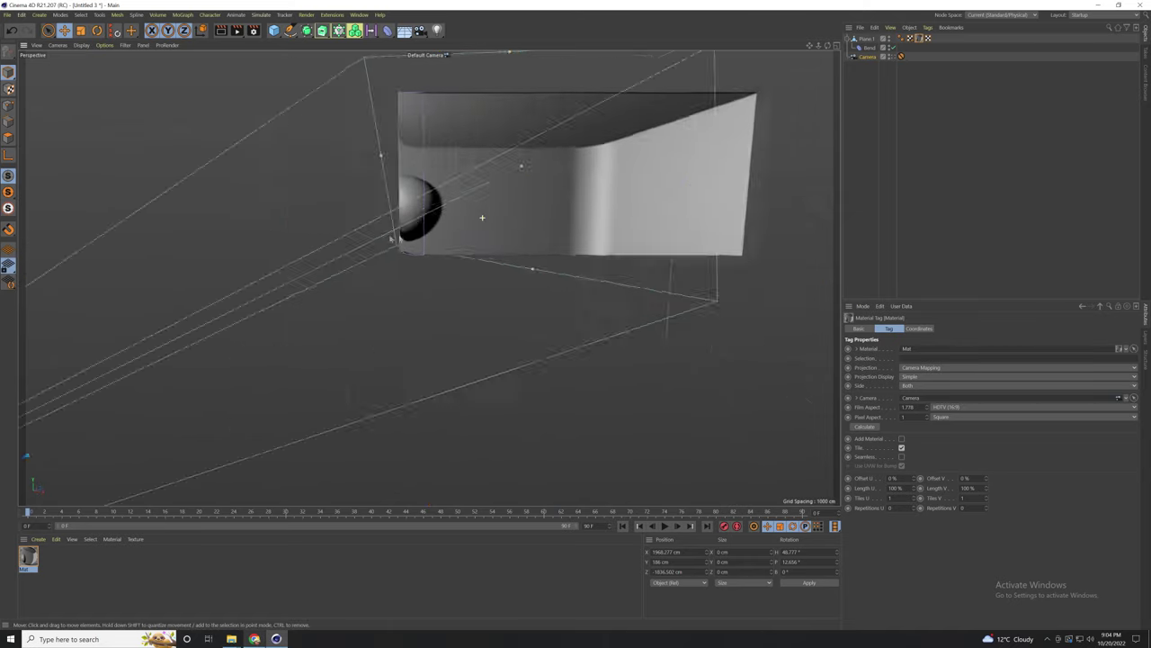
left_click(891, 57)
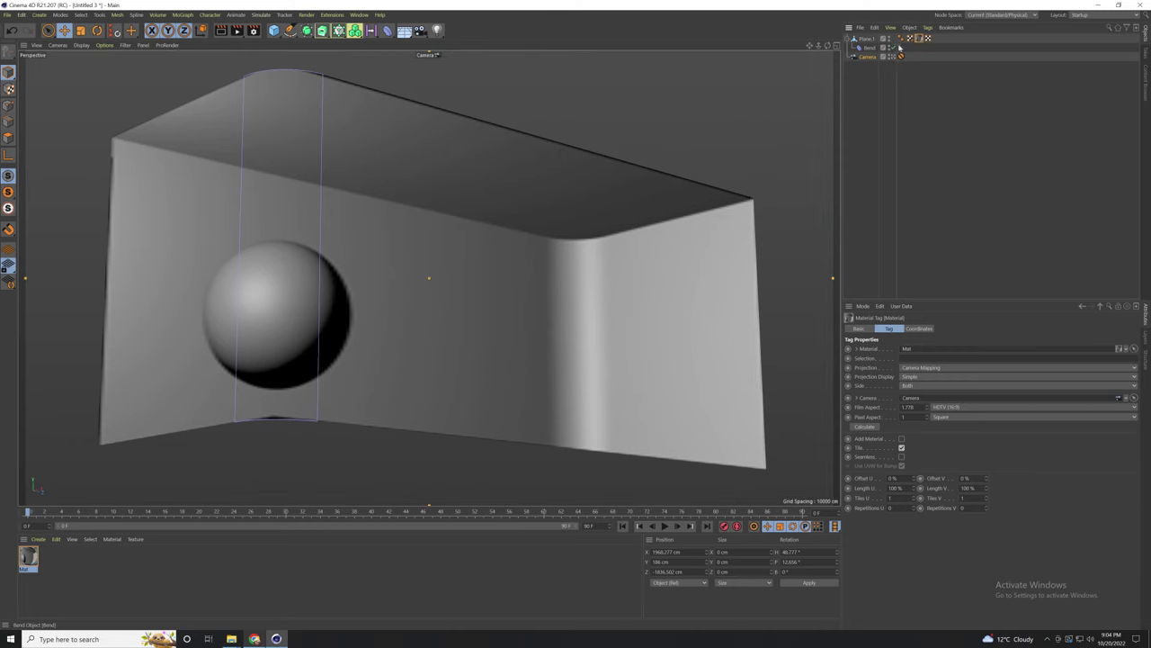
left_click(897, 54)
left_click(897, 54)
Step: Duplicate Plane.1 with its Bend deformer and merge the copy with its deformer using Connect Objects + Delete
left_click(865, 40)
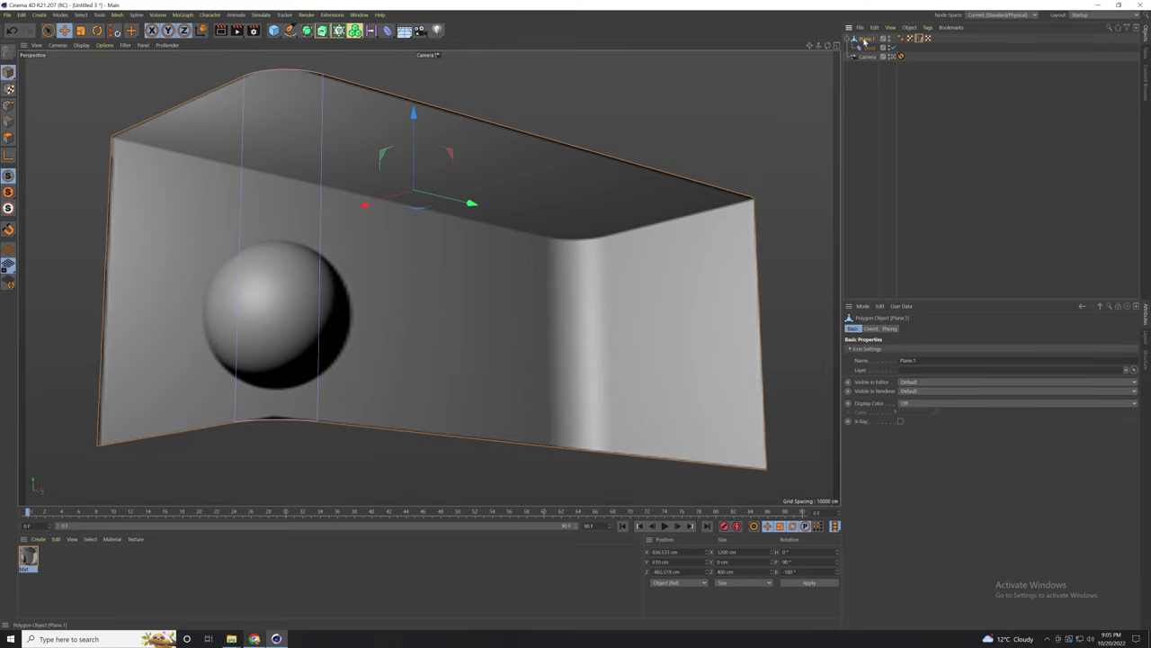
left_click_drag(868, 50, 868, 55, "ctrl")
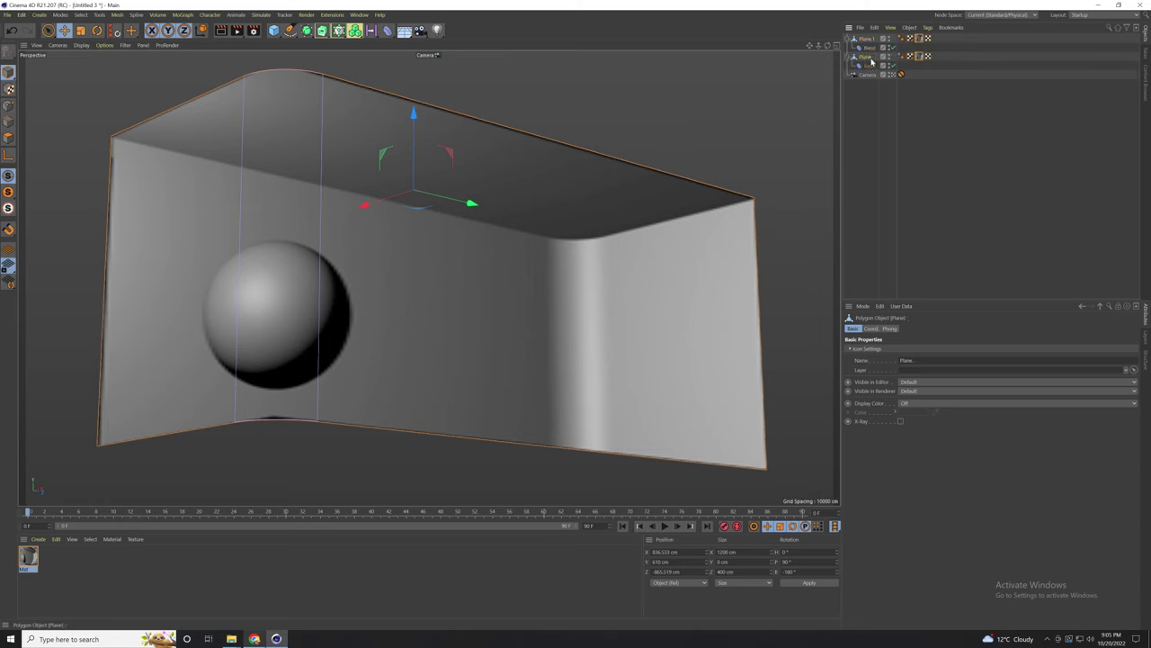
right_click(865, 58)
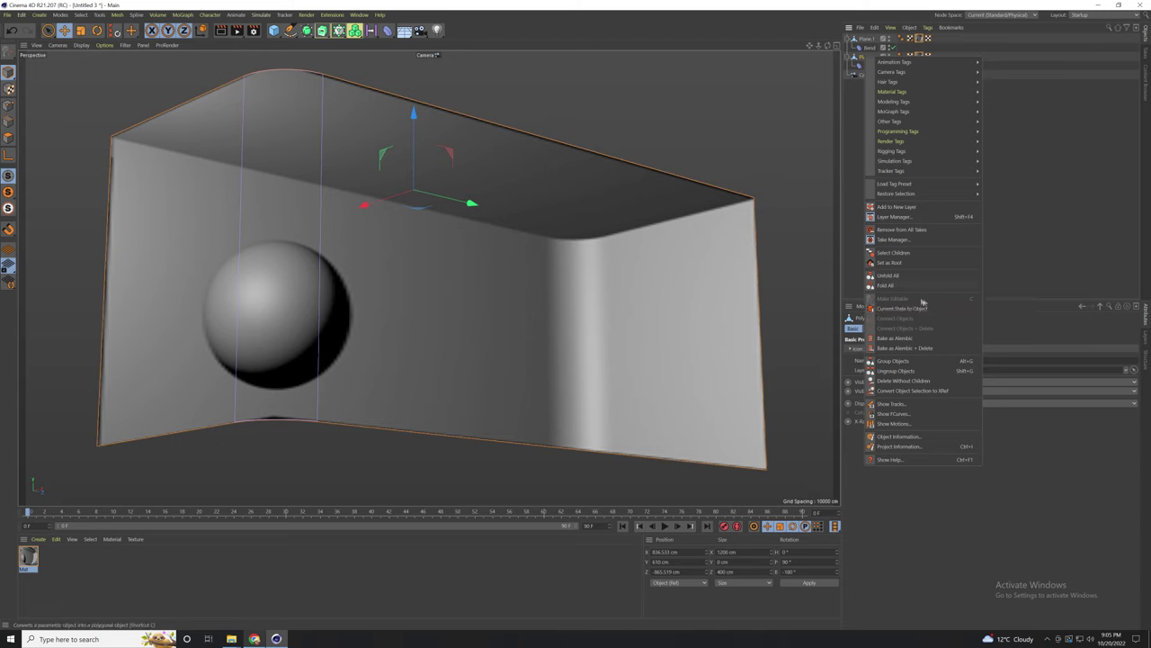
left_click(839, 125)
left_click(869, 67)
left_click(866, 59, "ctrl")
right_click(867, 62)
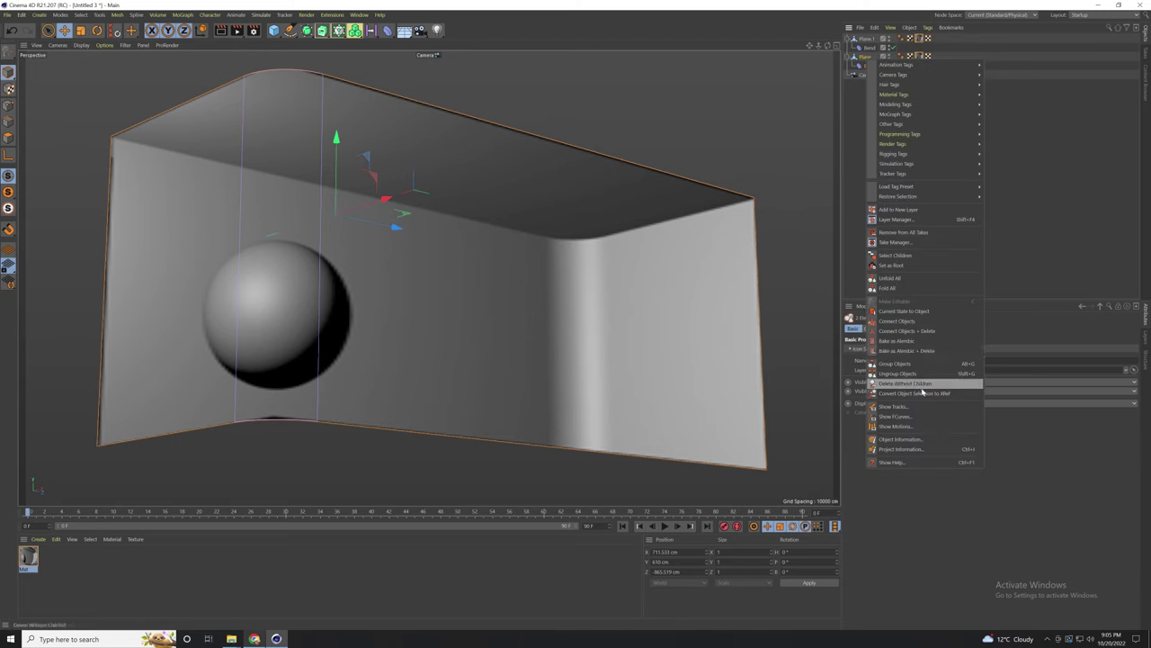
left_click(925, 331)
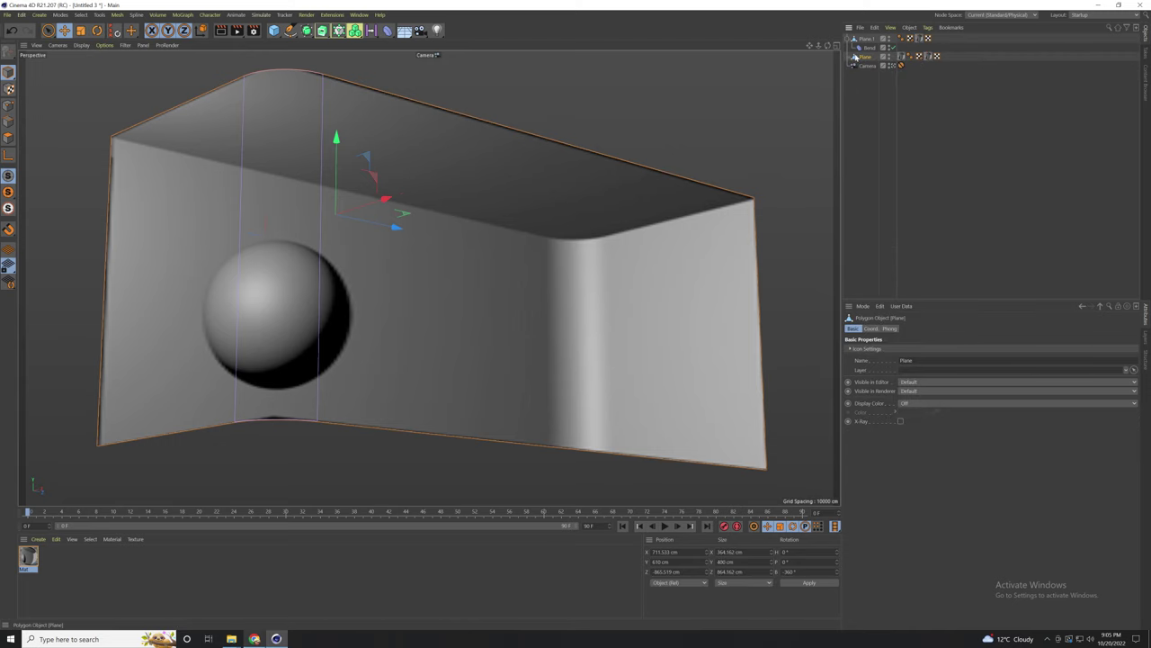
Step: Delete the merged plane's extra first material tag and add a Protection tag to that plane
left_click(900, 57)
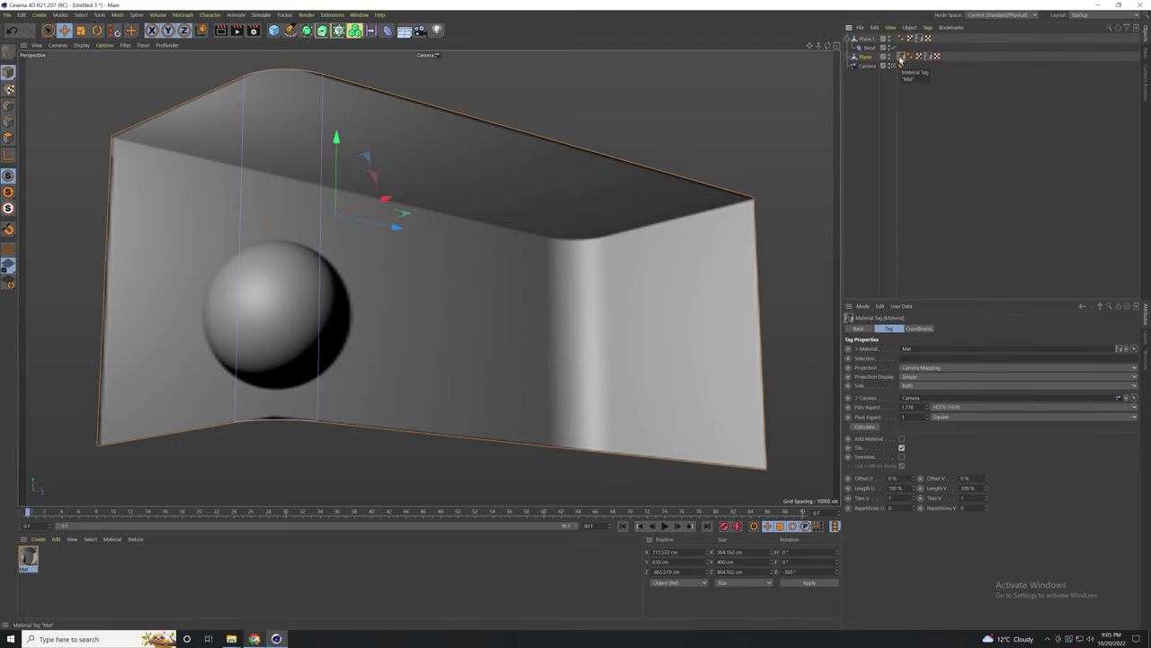
left_click(865, 57)
right_click(865, 56)
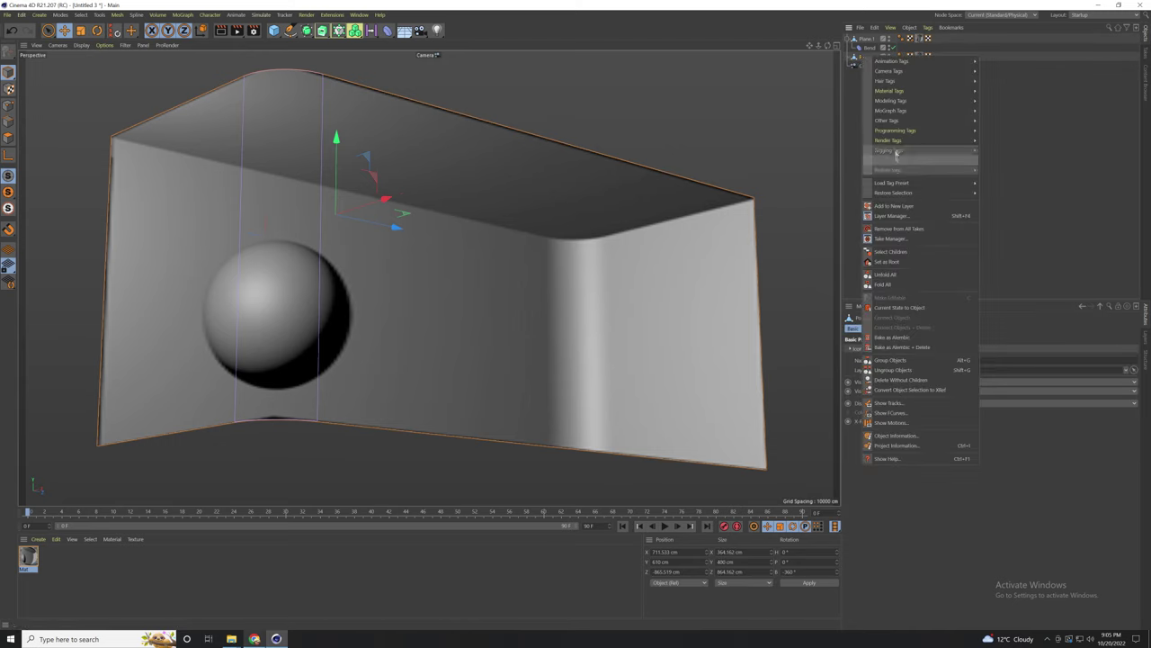
mouse_move(900, 103)
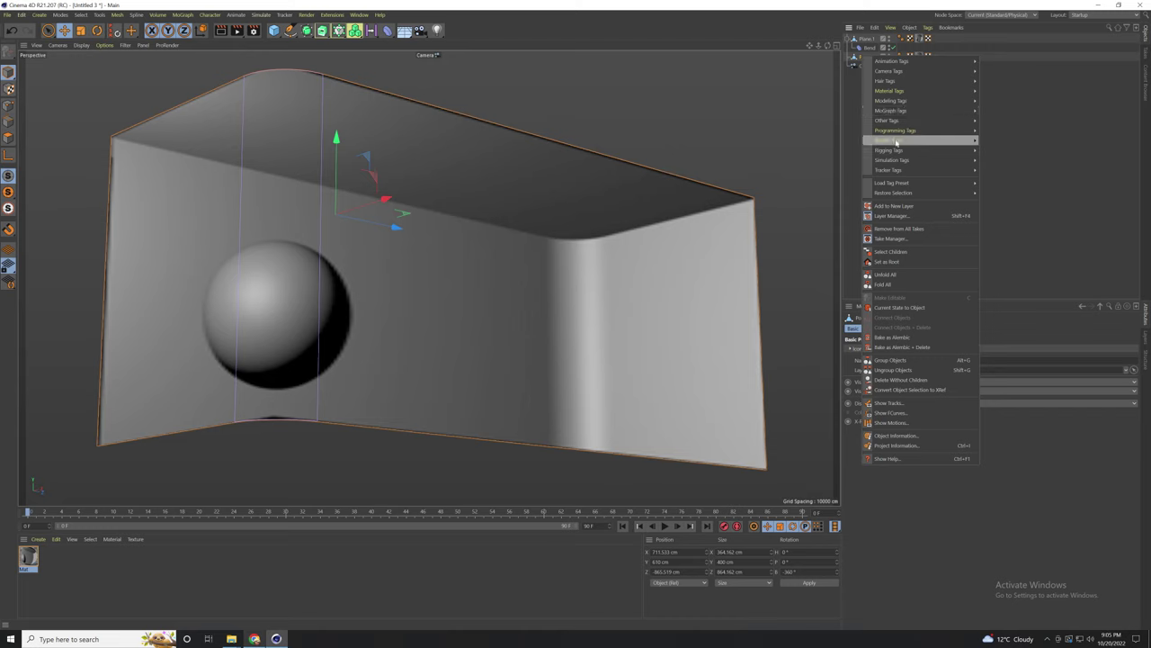
mouse_move(900, 153)
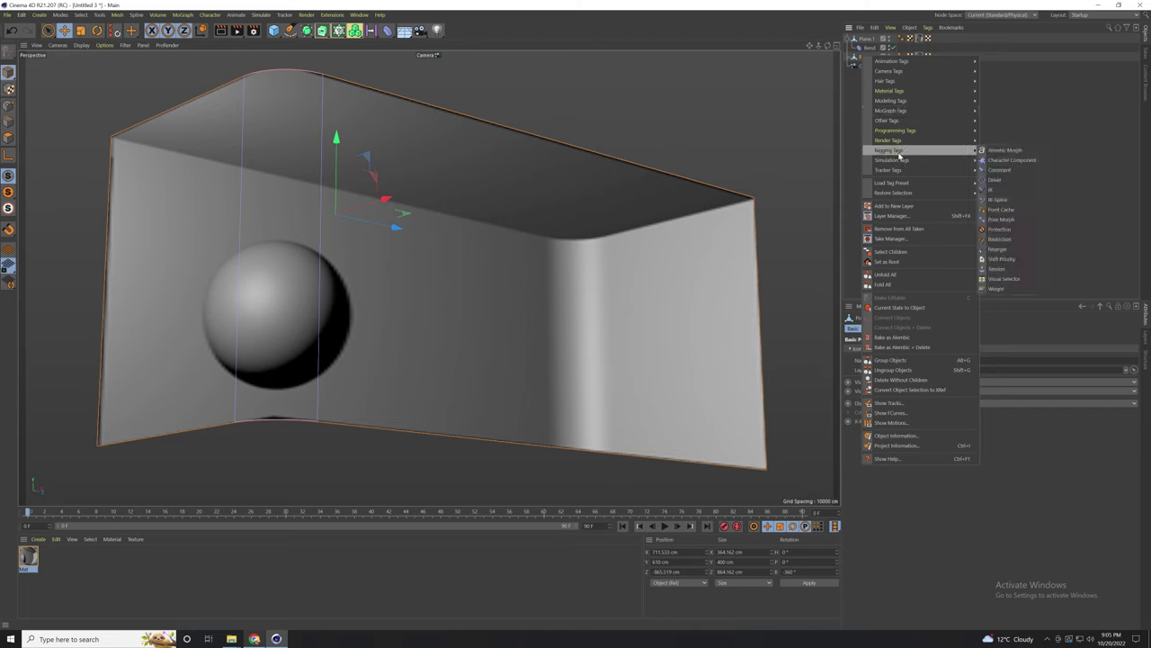
left_click(997, 228)
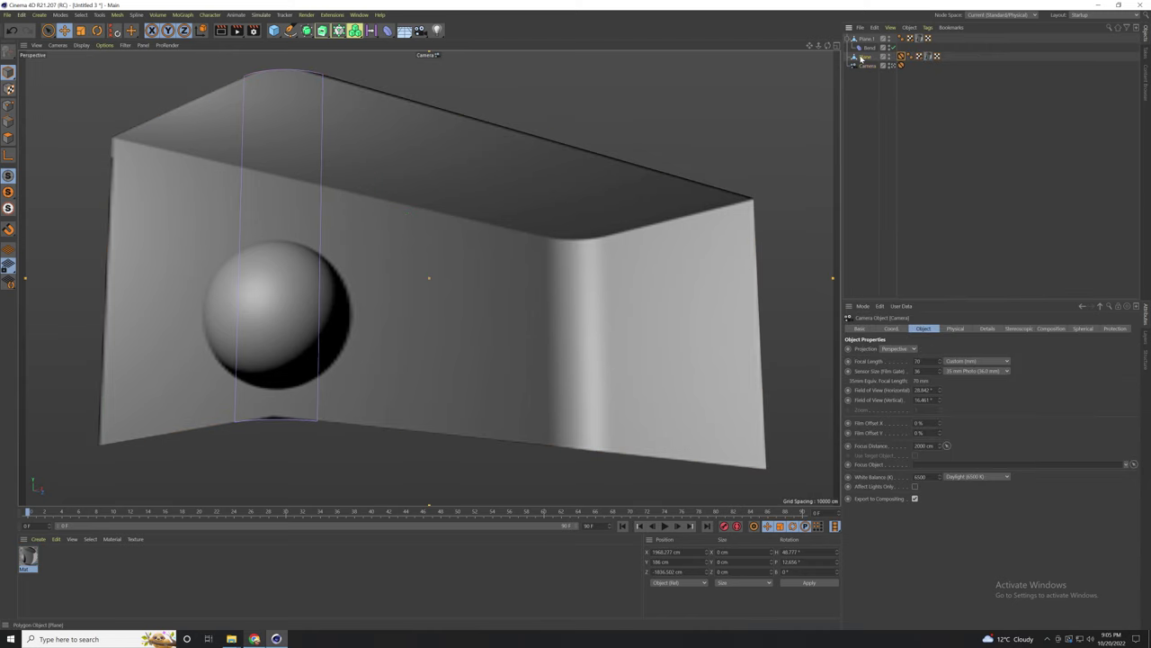
left_click(864, 56)
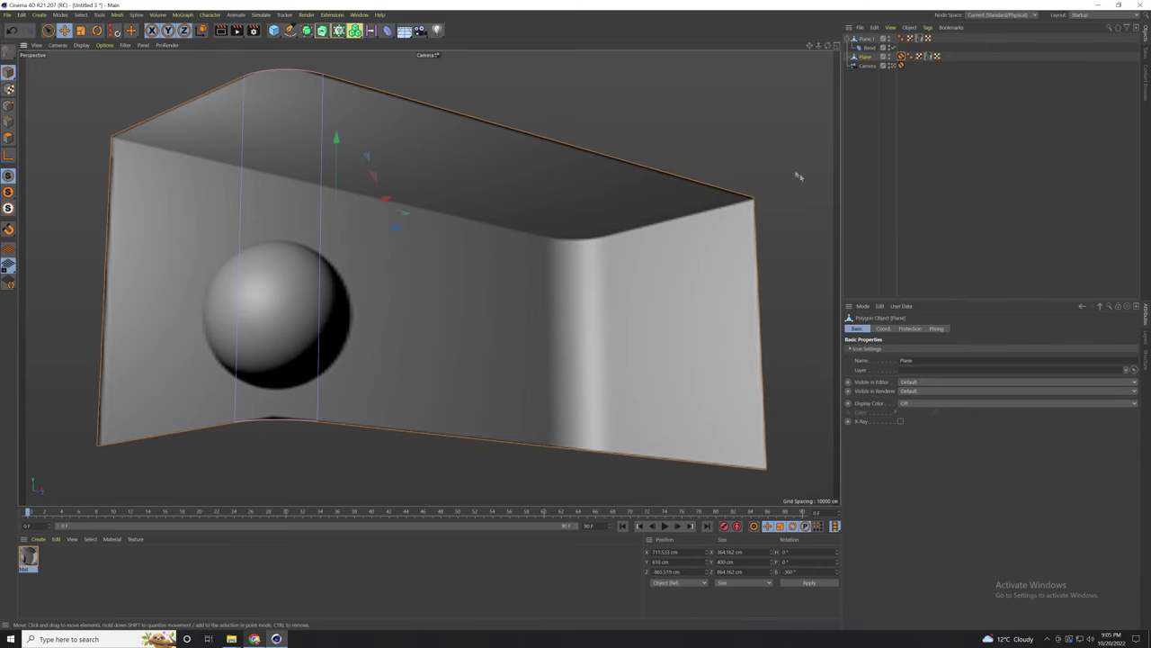
left_click(877, 99)
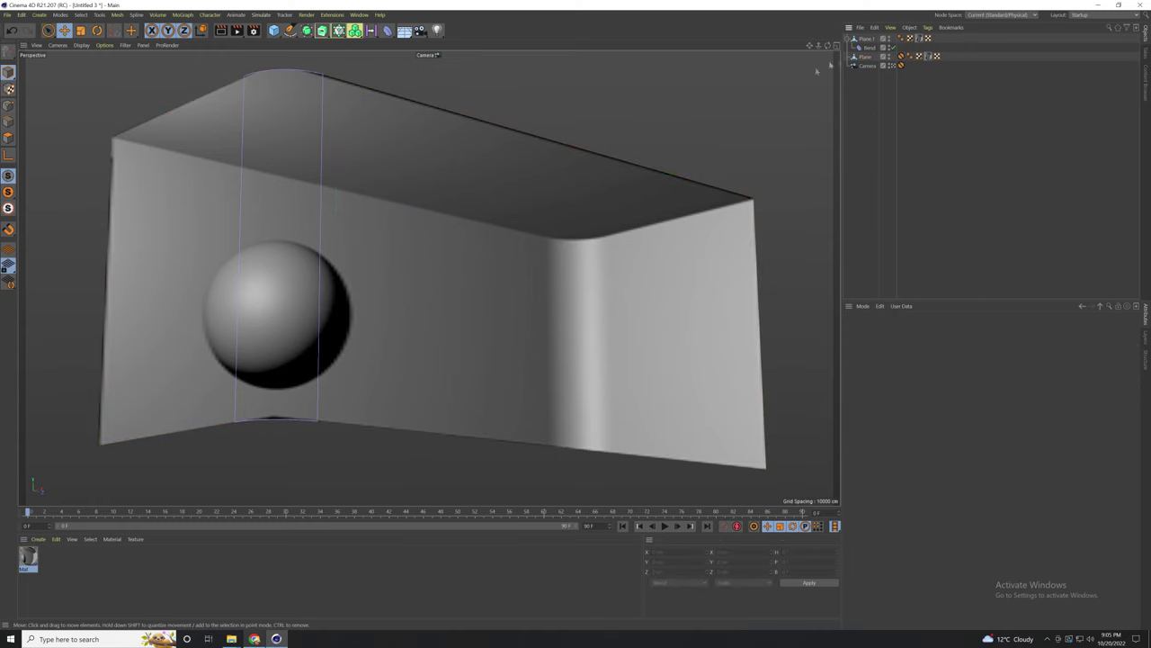
Step: Copy Plane.1 with its Bend, the merged plane and the camera into a new project and look through the camera
left_click(865, 66)
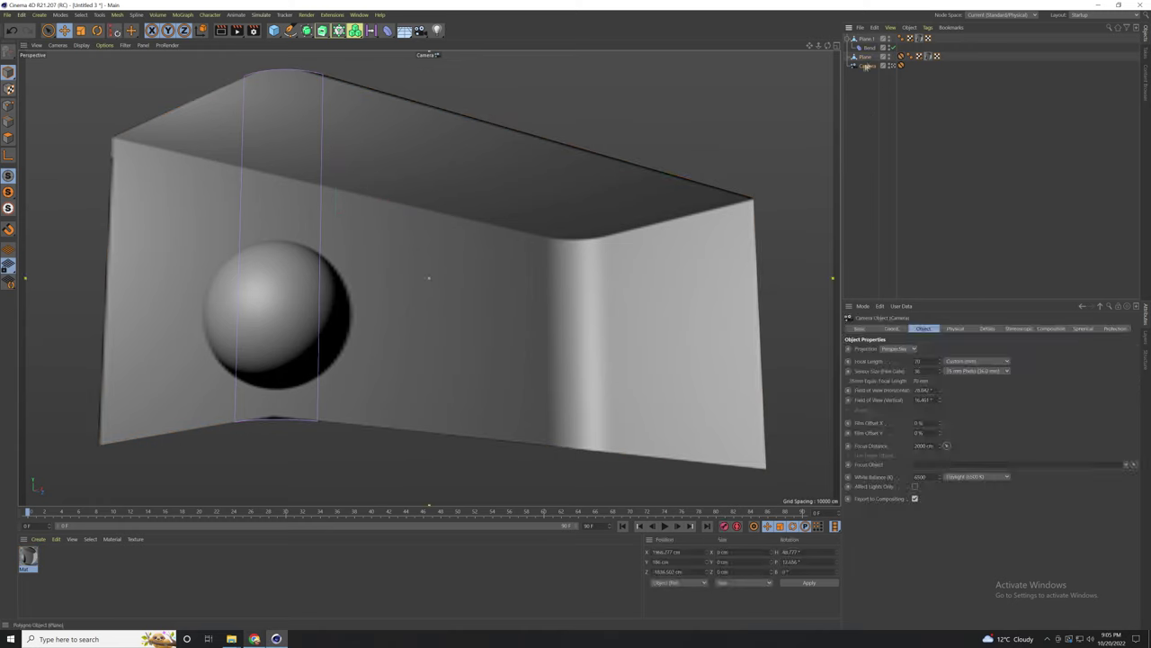
left_click_drag(870, 84, 861, 34)
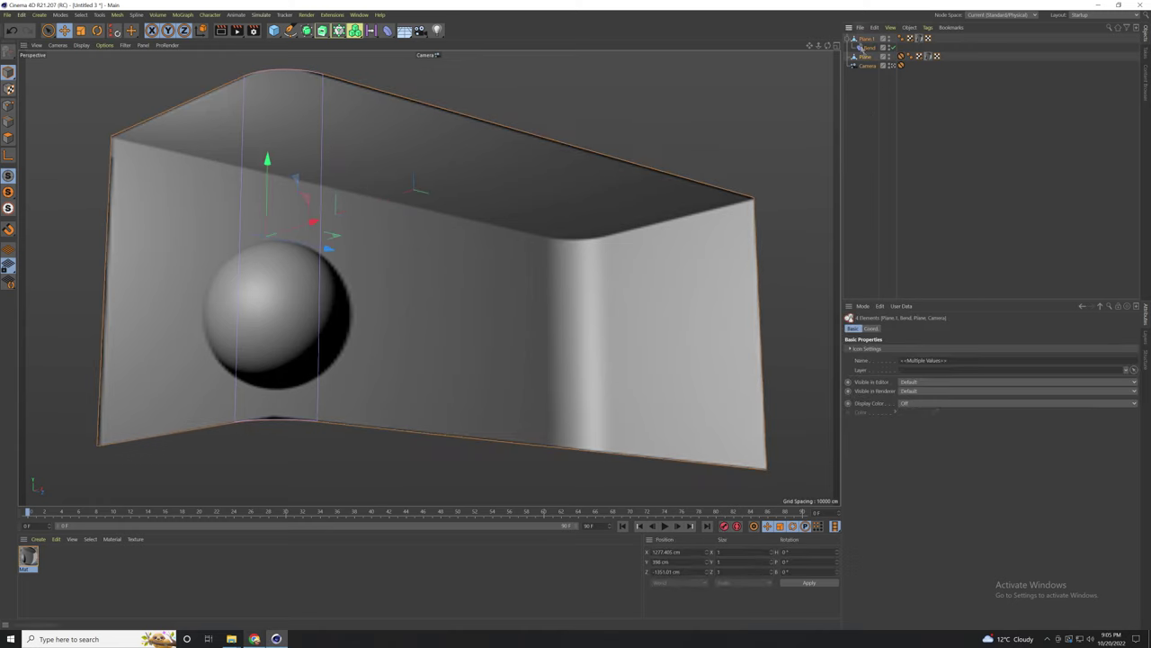
left_click(9, 14)
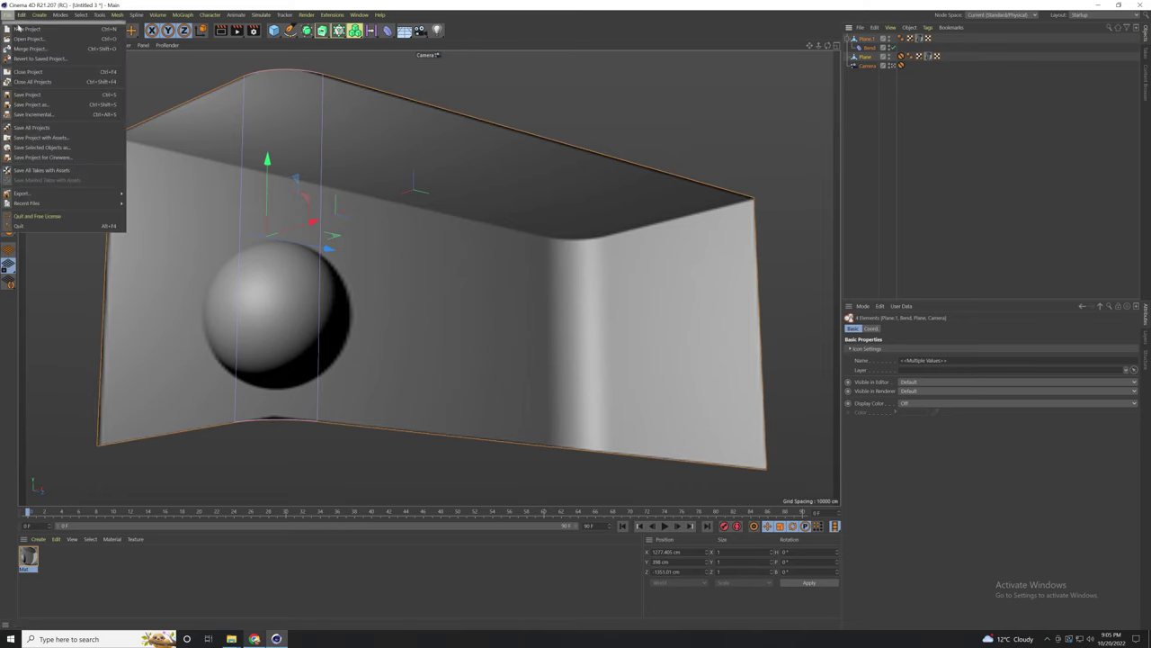
left_click(36, 27)
key("ctrl+v")
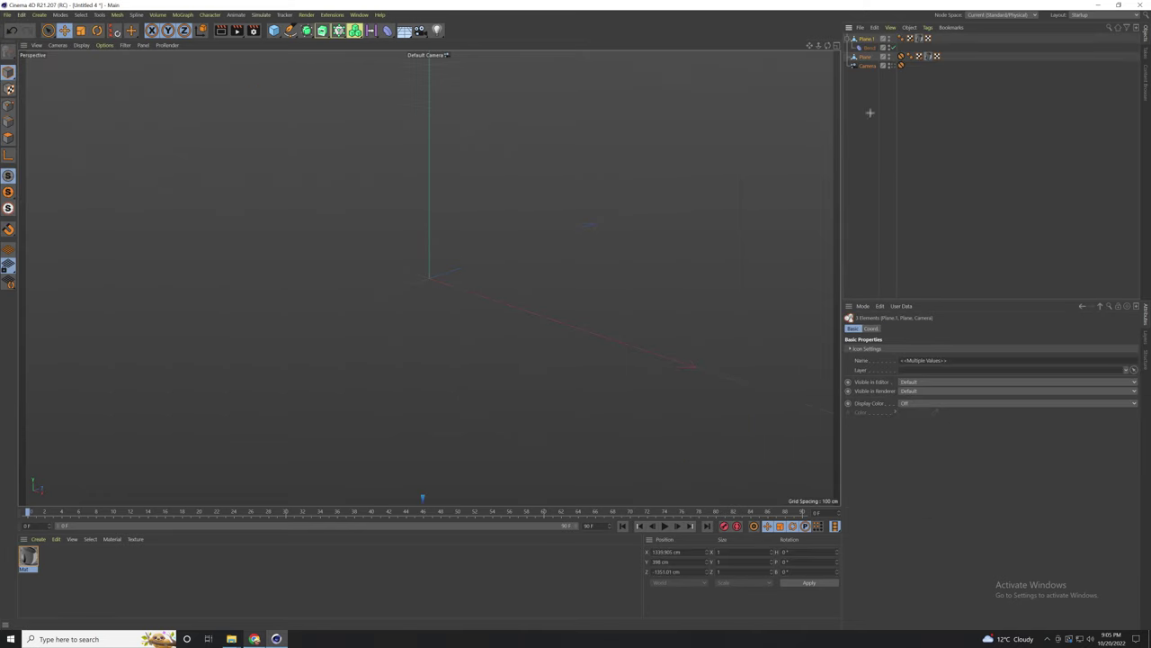
left_click(870, 112)
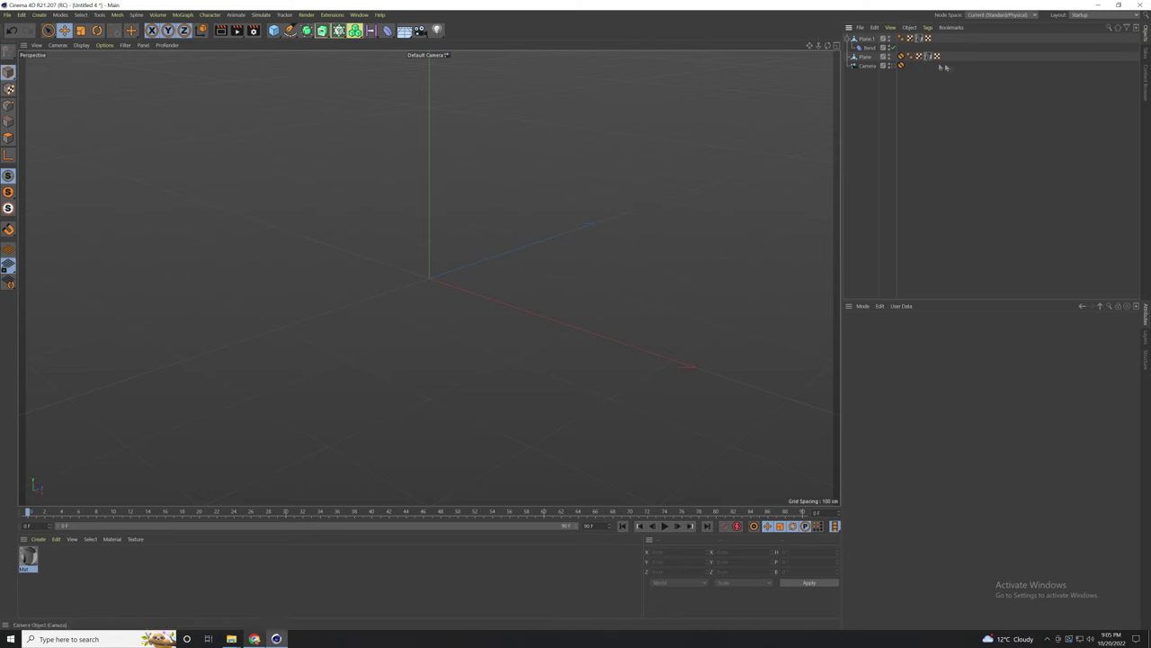
left_click(899, 65)
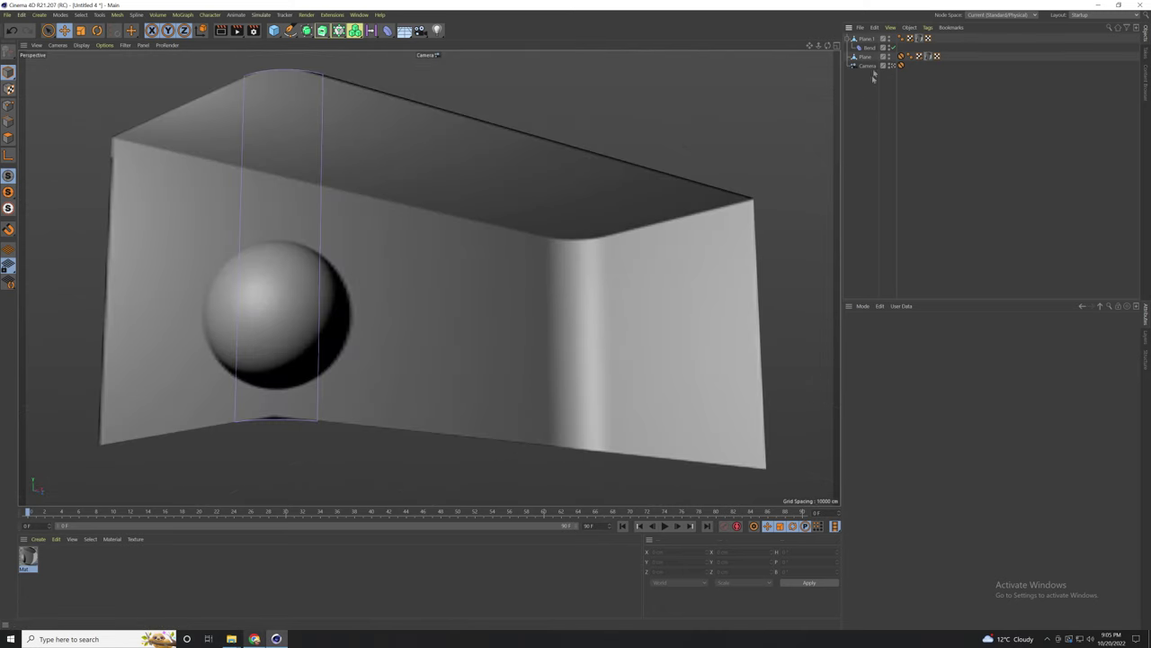
Step: Add a Bake Material tag to the merged plane with width 1200, height 400 and JPG format
left_click(865, 57)
right_click(866, 60)
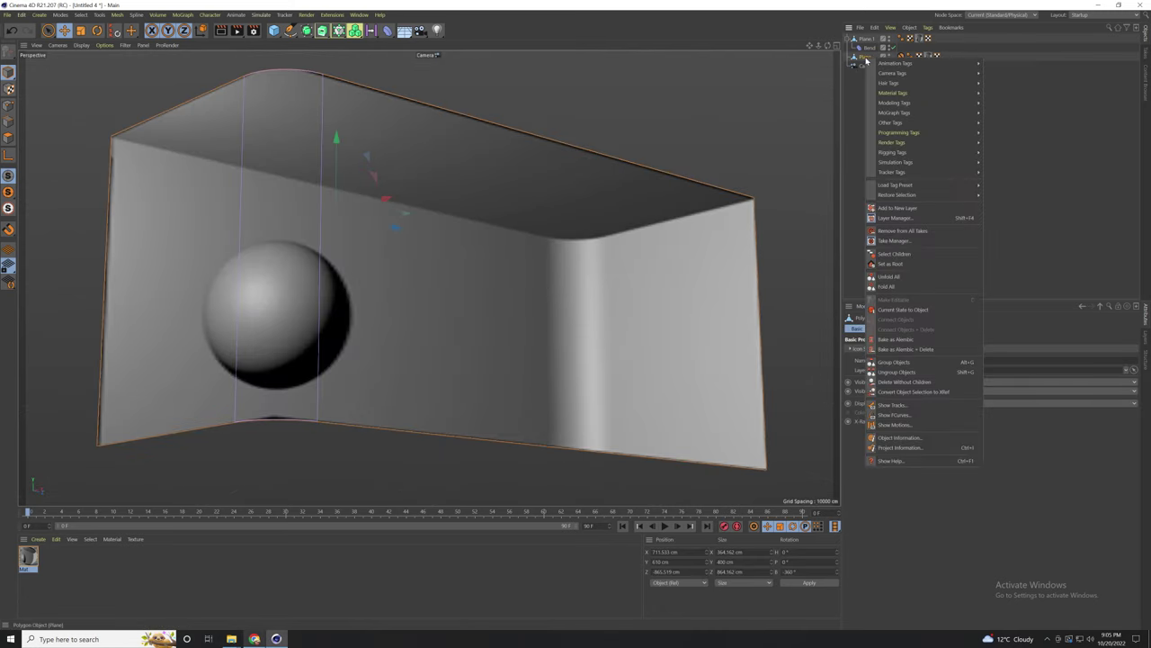
mouse_move(900, 93)
left_click(1002, 96)
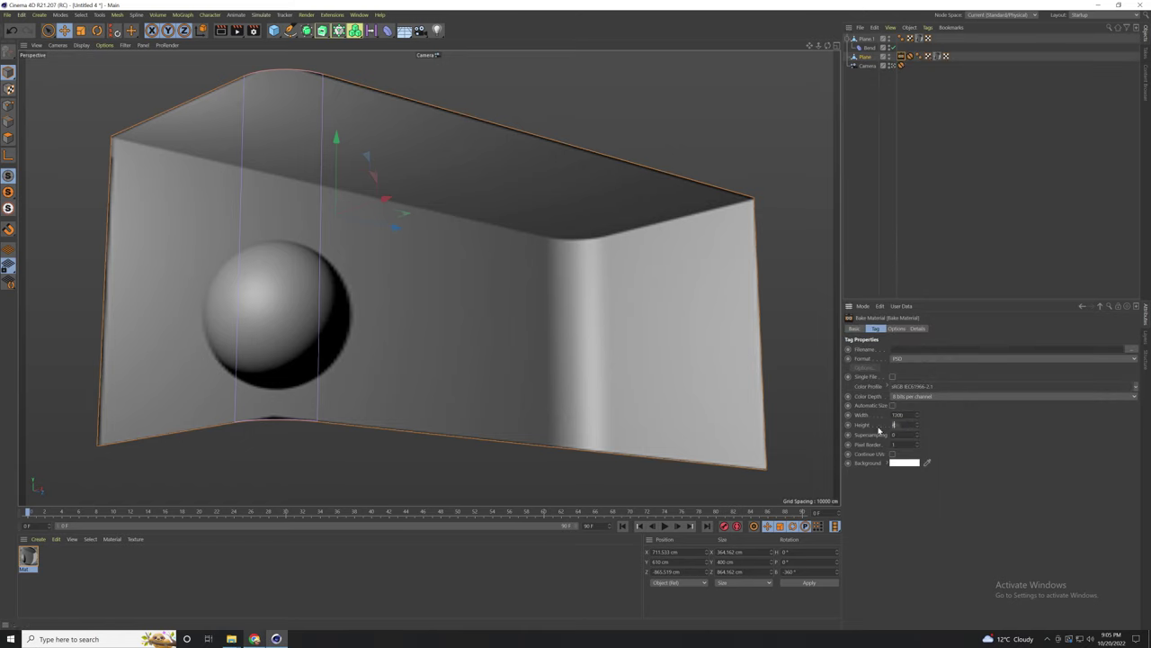
left_click(909, 358)
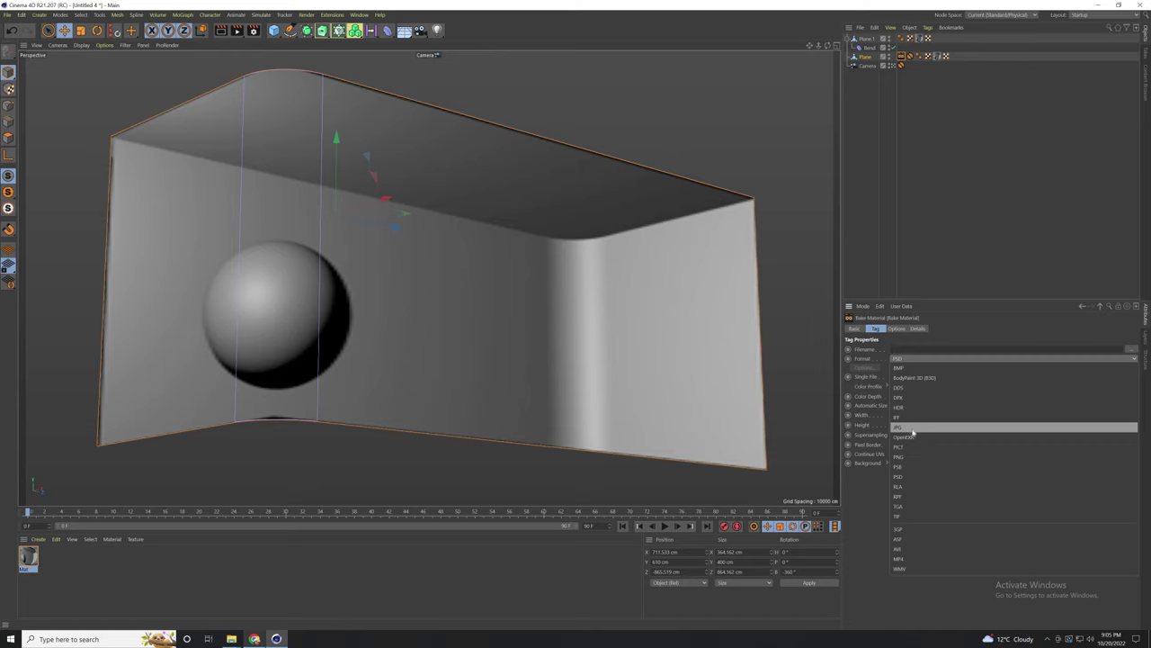
left_click(906, 428)
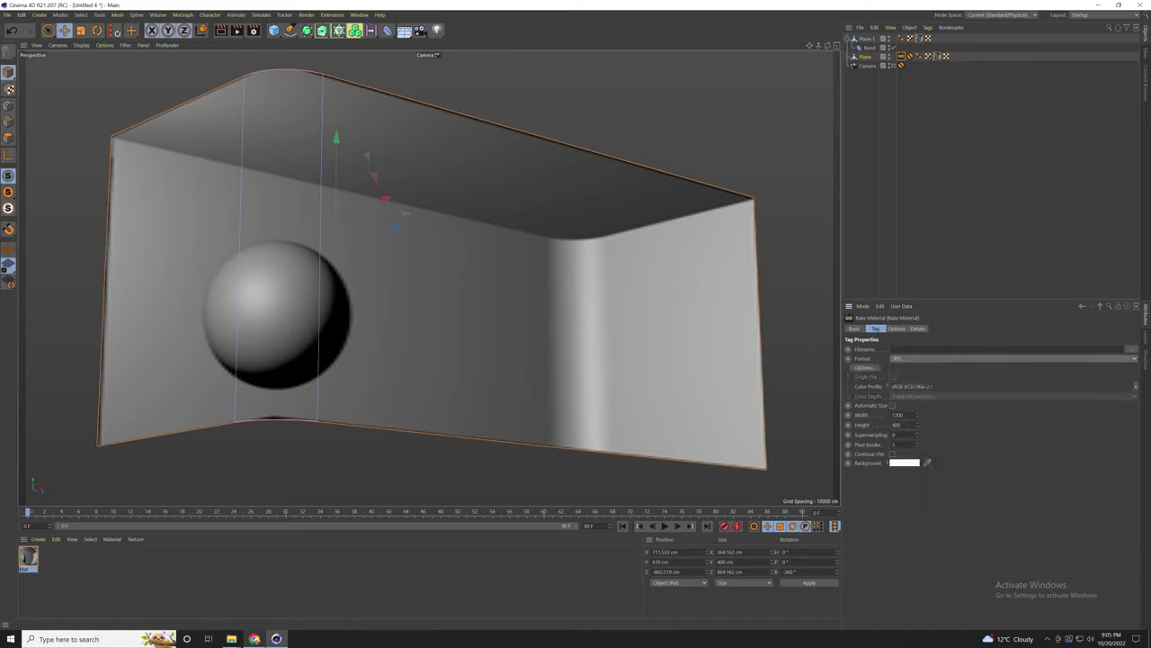
Step: Set the bake output file to 1 inside a new Desktop folder named RENDER FINAL
left_click(1130, 349)
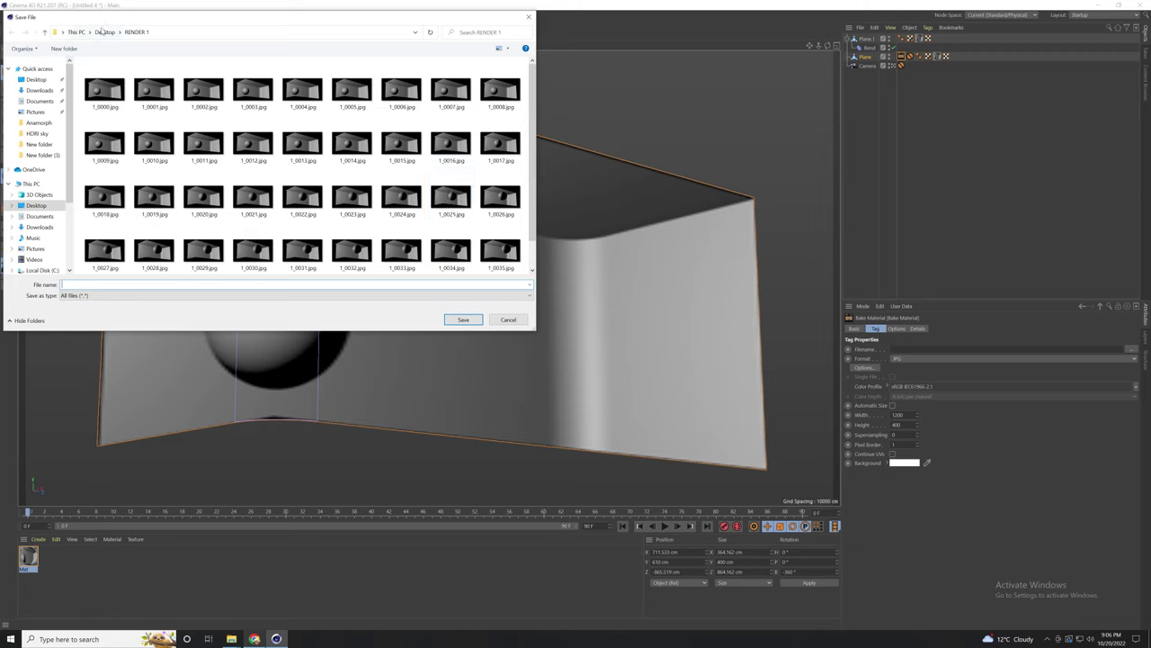
left_click(105, 31)
right_click(275, 160)
mouse_move(360, 245)
left_click(392, 255)
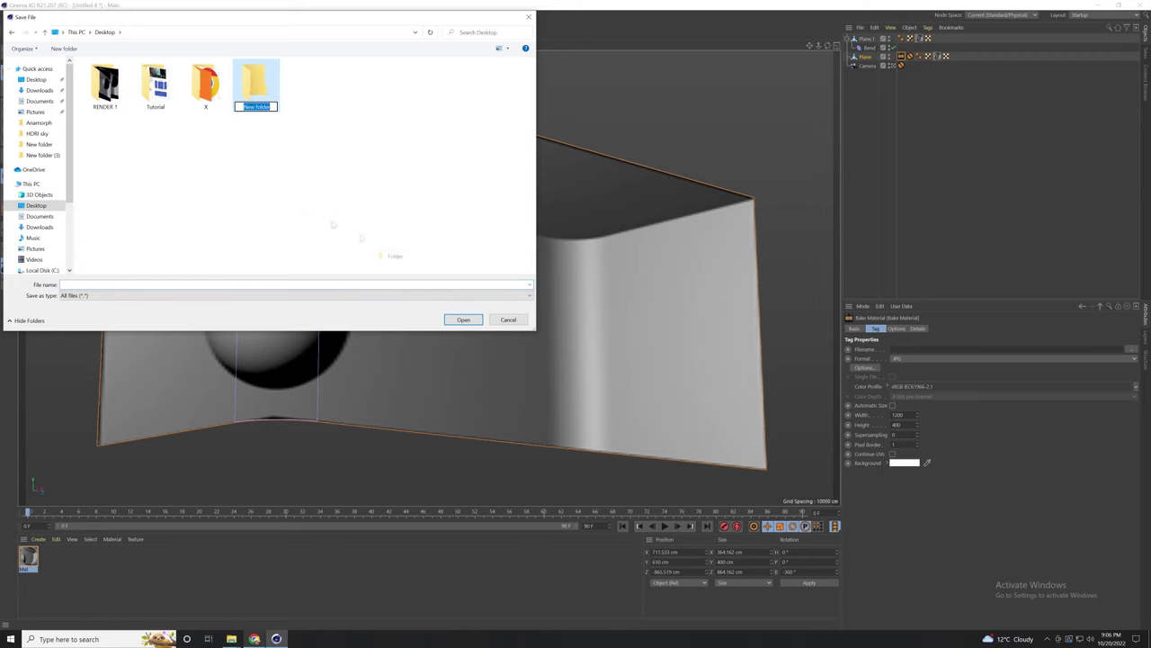
type("RENDER FINAL")
key("Return")
double_click(270, 90)
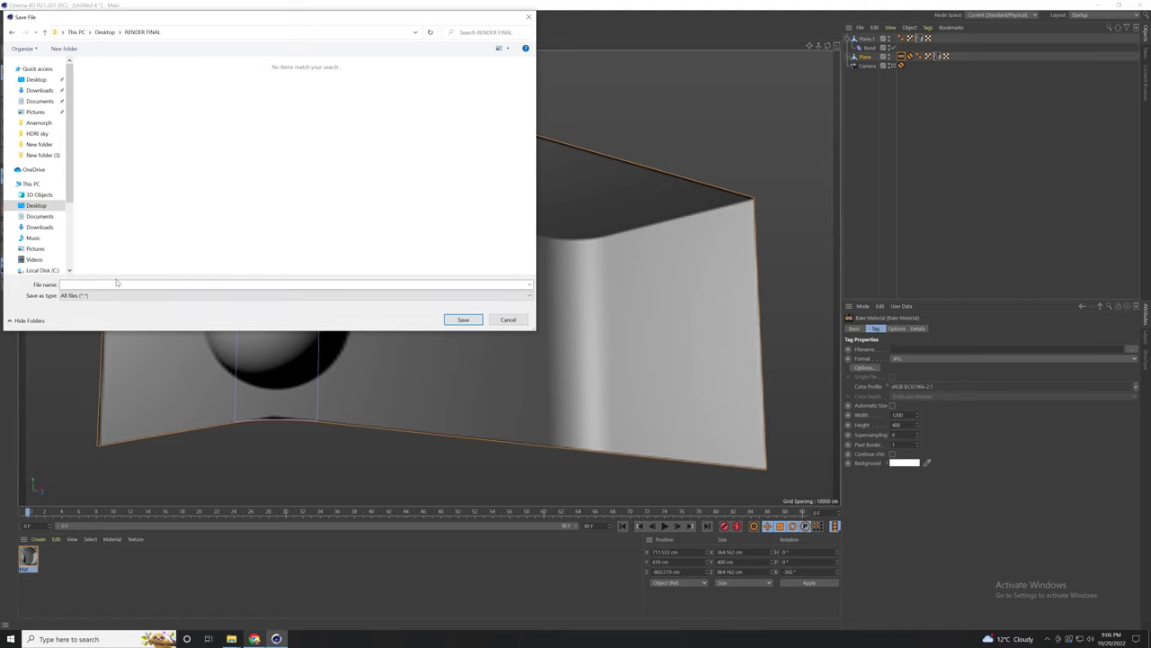
type("1")
left_click(463, 319)
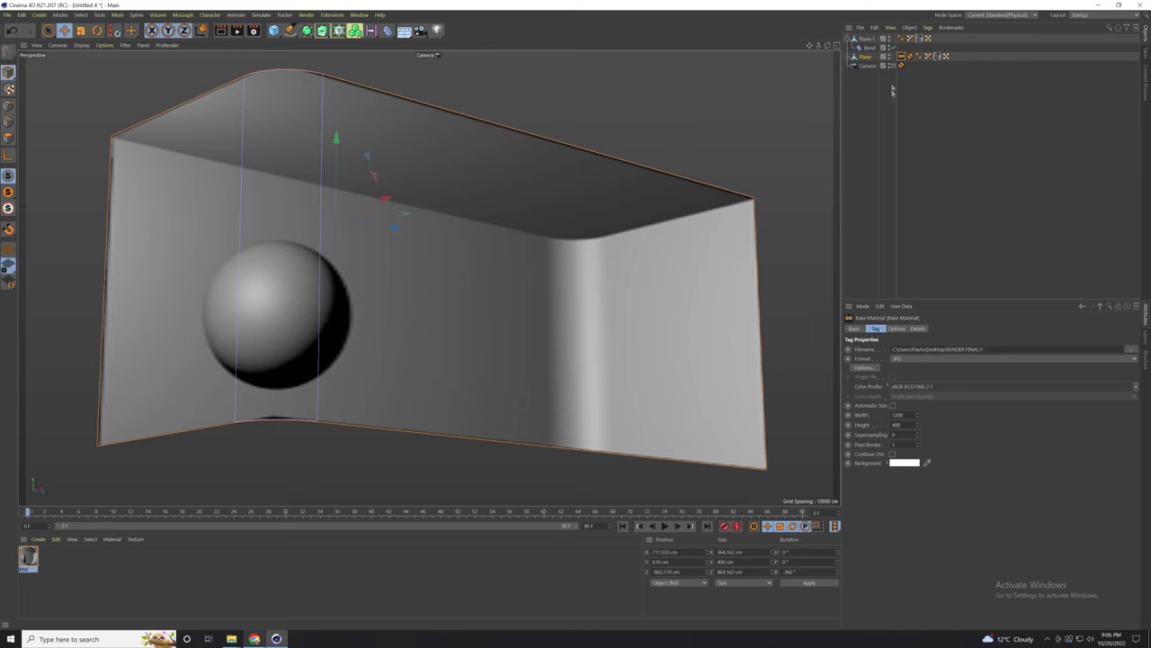
Step: Enable only the Luminance channel for baking and set the project's end frame to 38
left_click(896, 328)
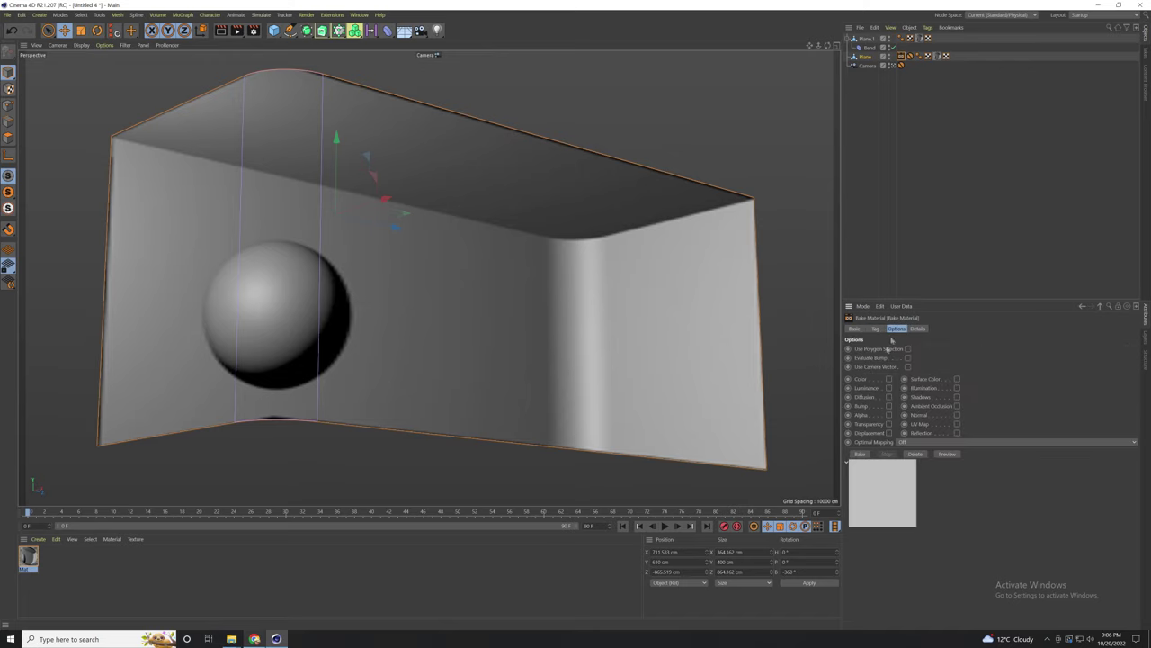
left_click(889, 387)
left_click(917, 330)
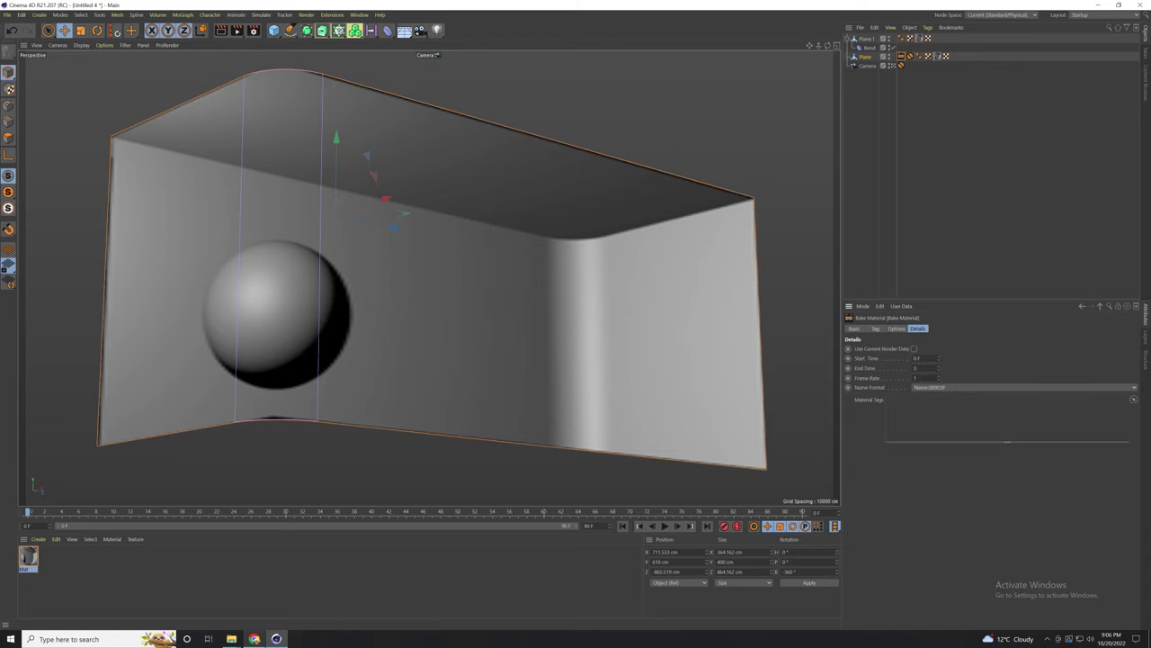
type("38")
left_click(595, 571)
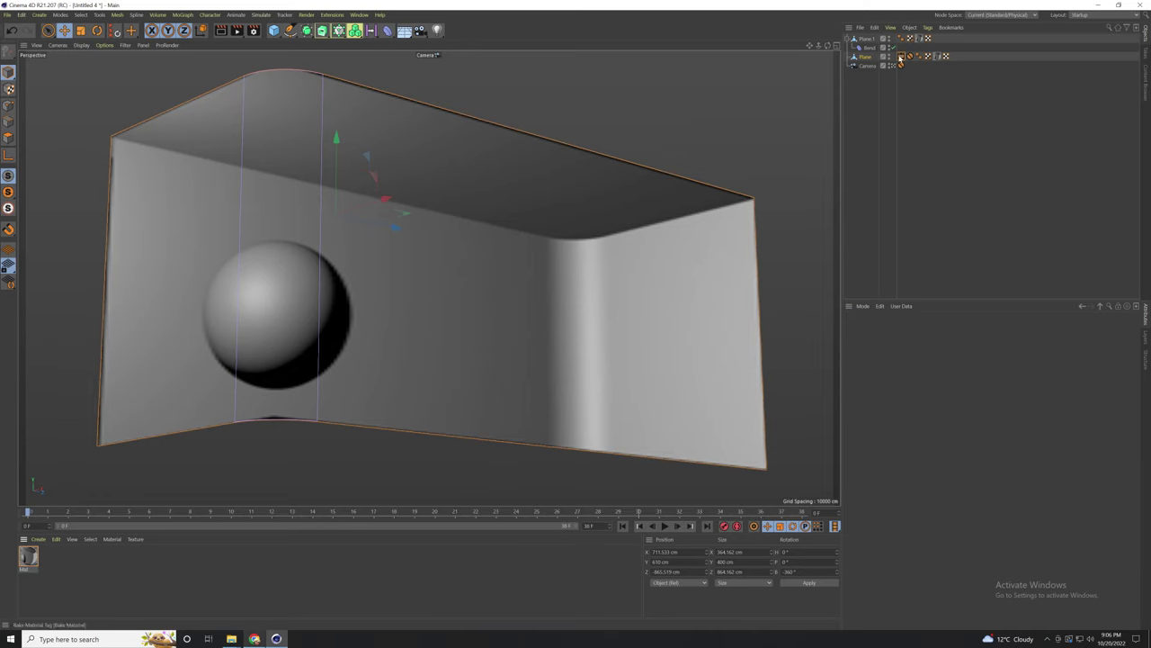
Step: Check the Bake Material tag's frame range and output settings, and bake the merged plane's luminance to images
left_click(901, 57)
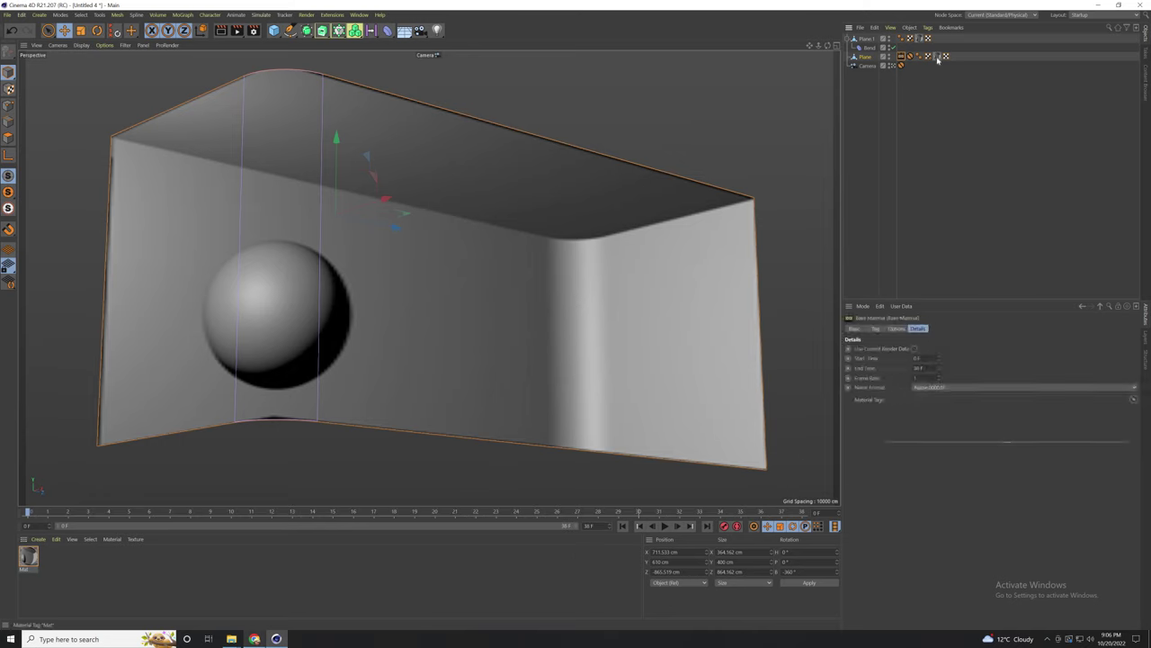
left_click_drag(953, 388, 913, 402)
left_click(876, 328)
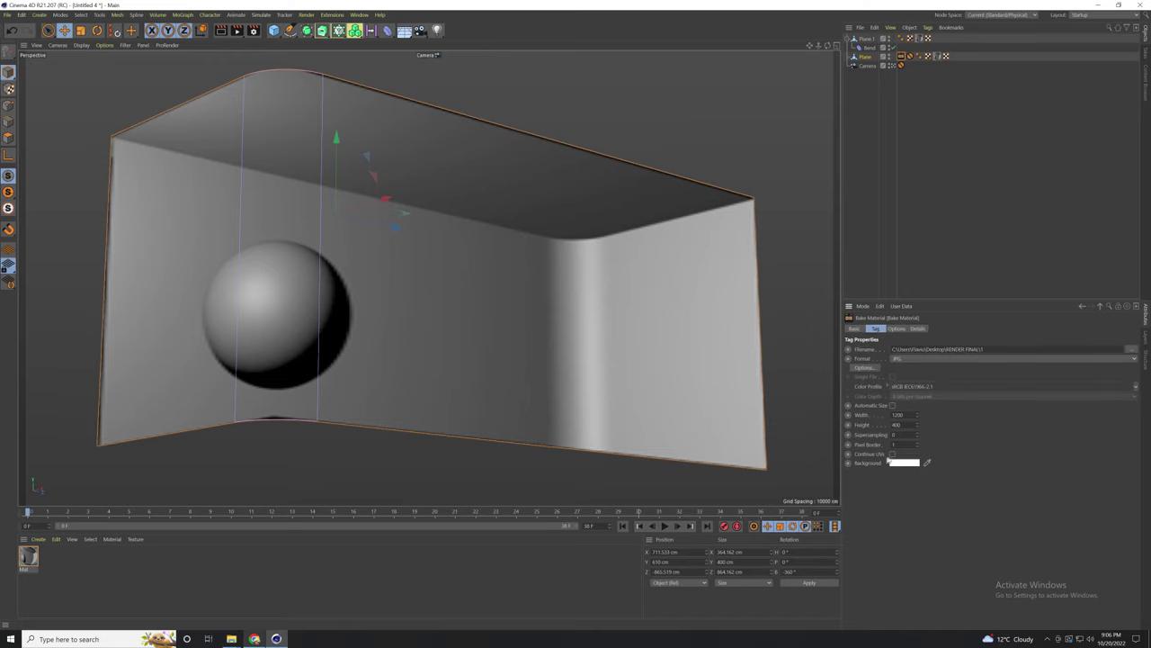
left_click(897, 328)
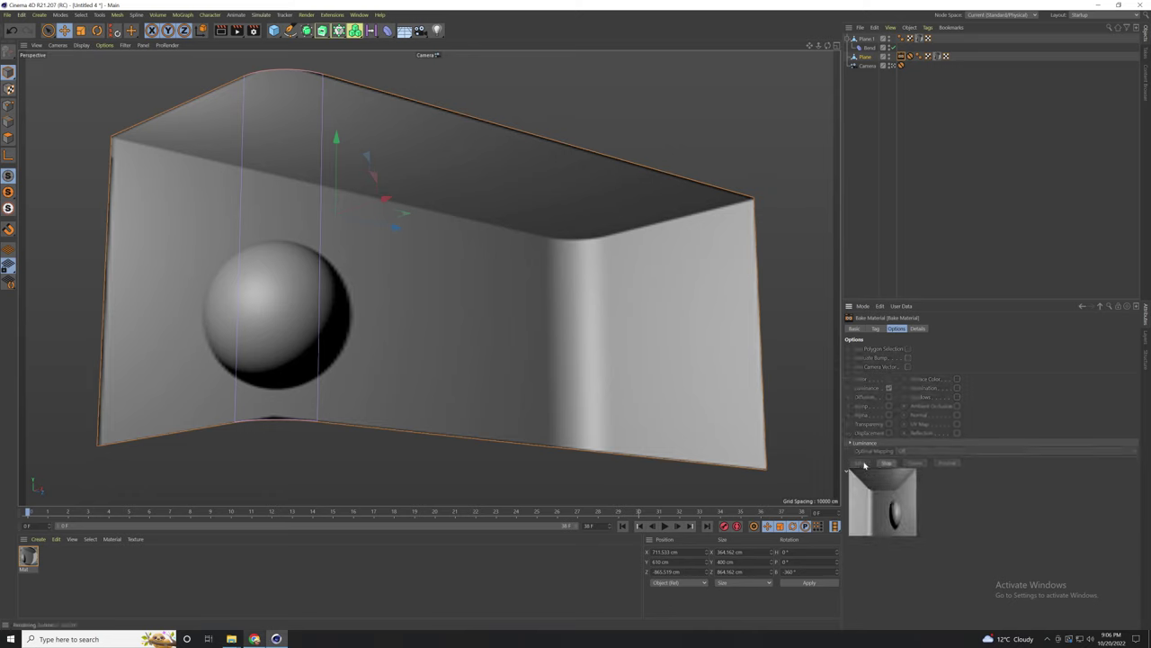
Step: Copy the camera and Plane.1 with its Bend into a new project
left_click(865, 66)
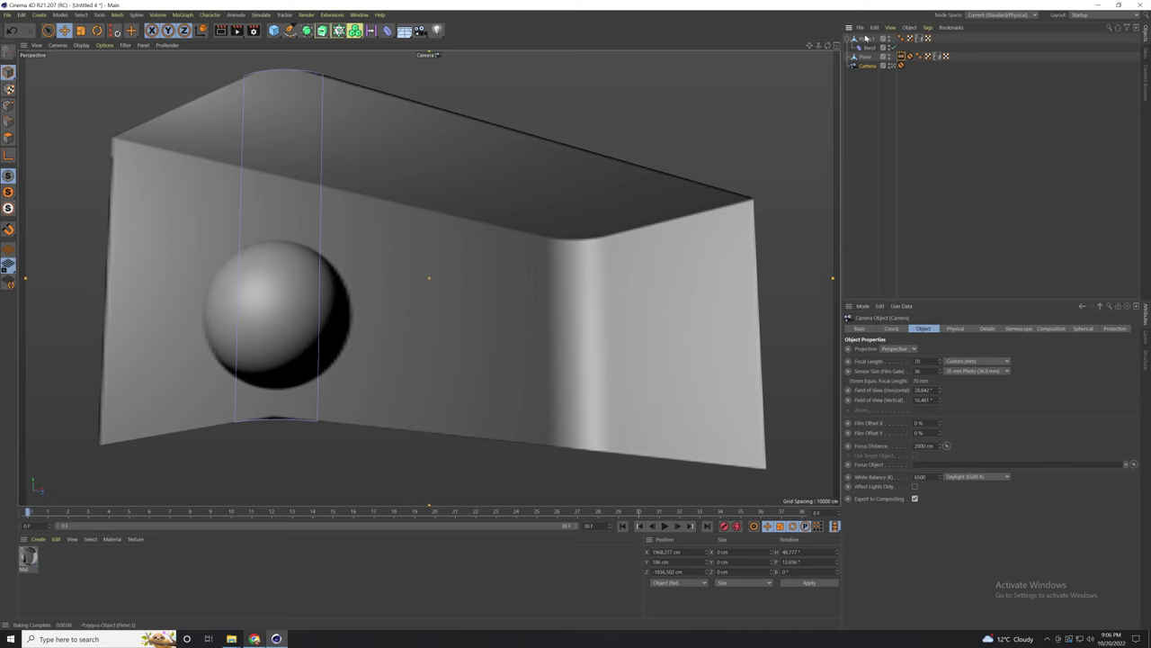
left_click(865, 38, "ctrl")
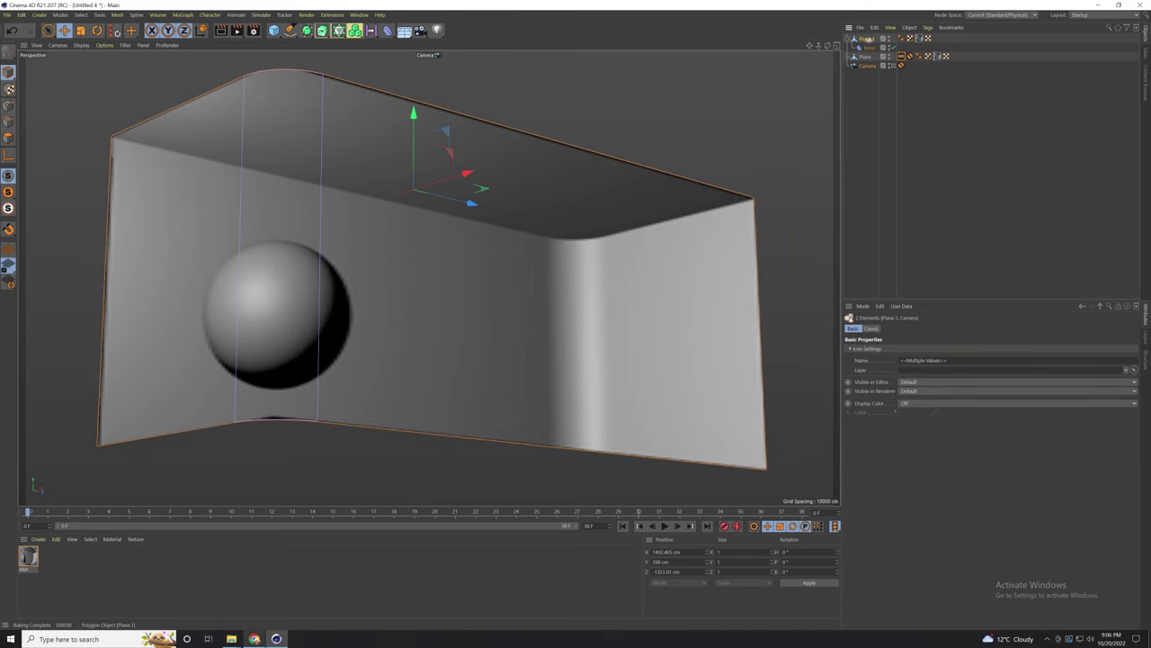
left_click(9, 18)
left_click(36, 24)
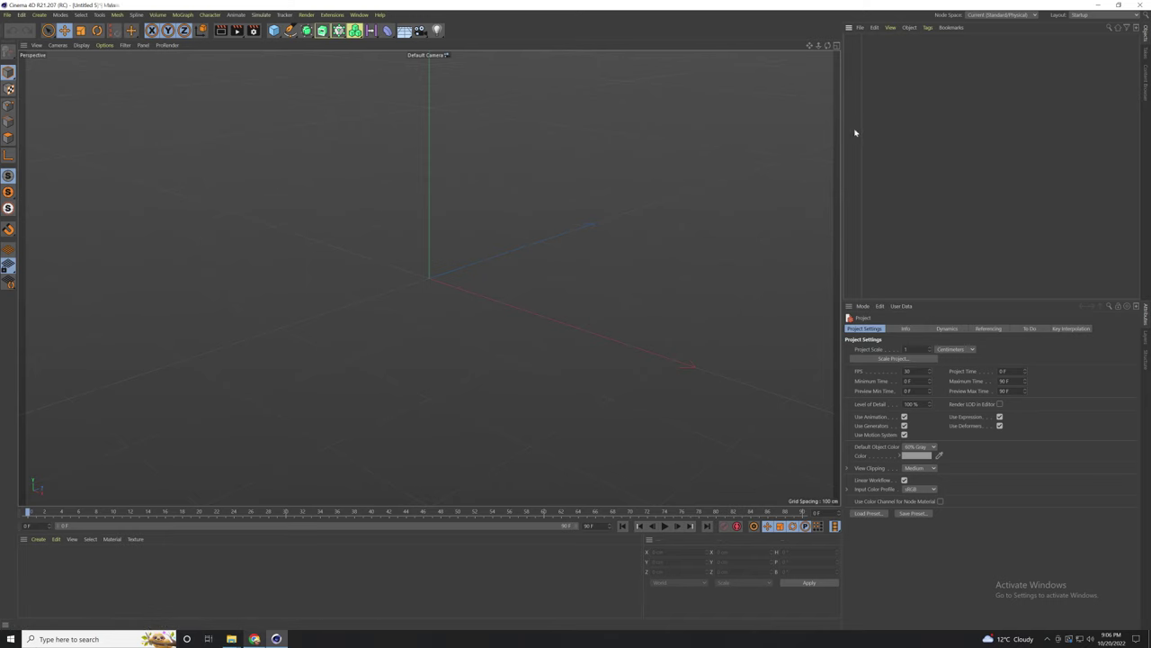
key("ctrl+v")
Step: Delete the pasted camera-mapped material, create a new material and apply it to Plane.1
left_click(918, 39)
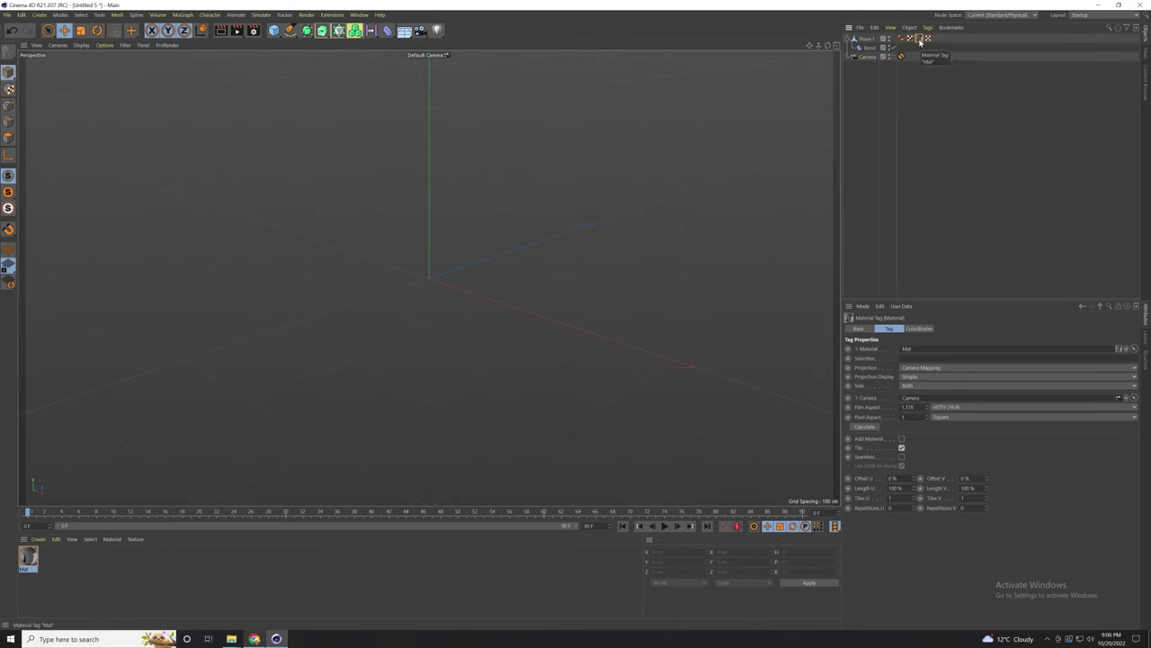
left_click(28, 557)
key("Delete")
double_click(87, 579)
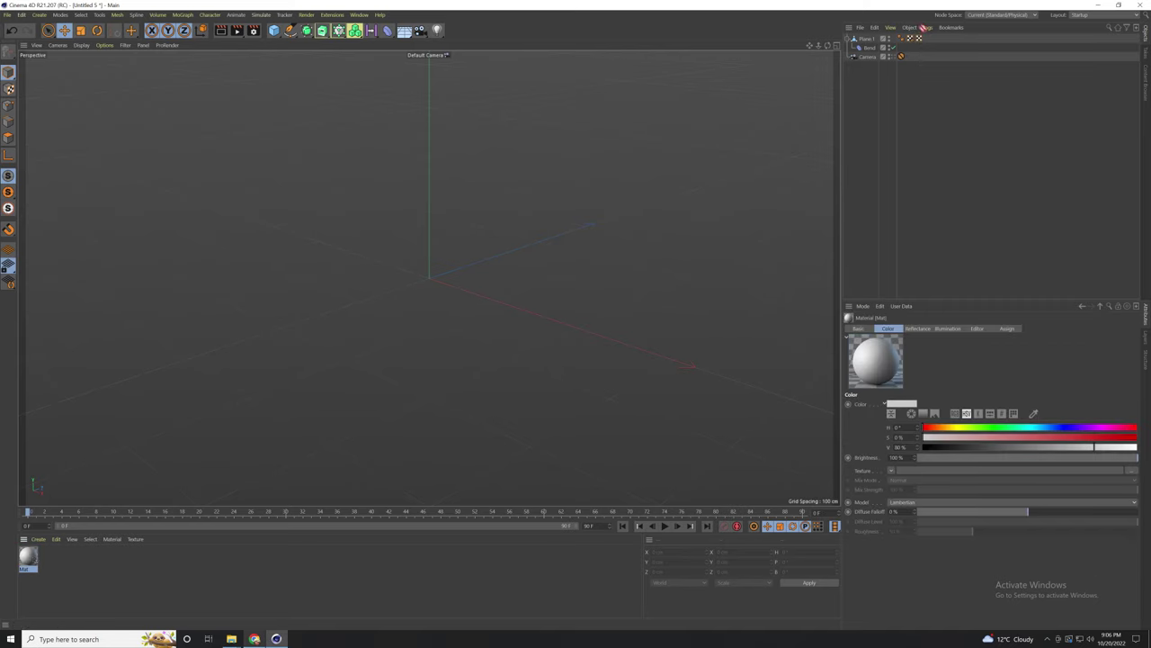
left_click(866, 45)
Step: Make the new material luminance-only by disabling Color and Reflectance, and view the screen through the camera
double_click(27, 558)
left_click(178, 180)
left_click(179, 180)
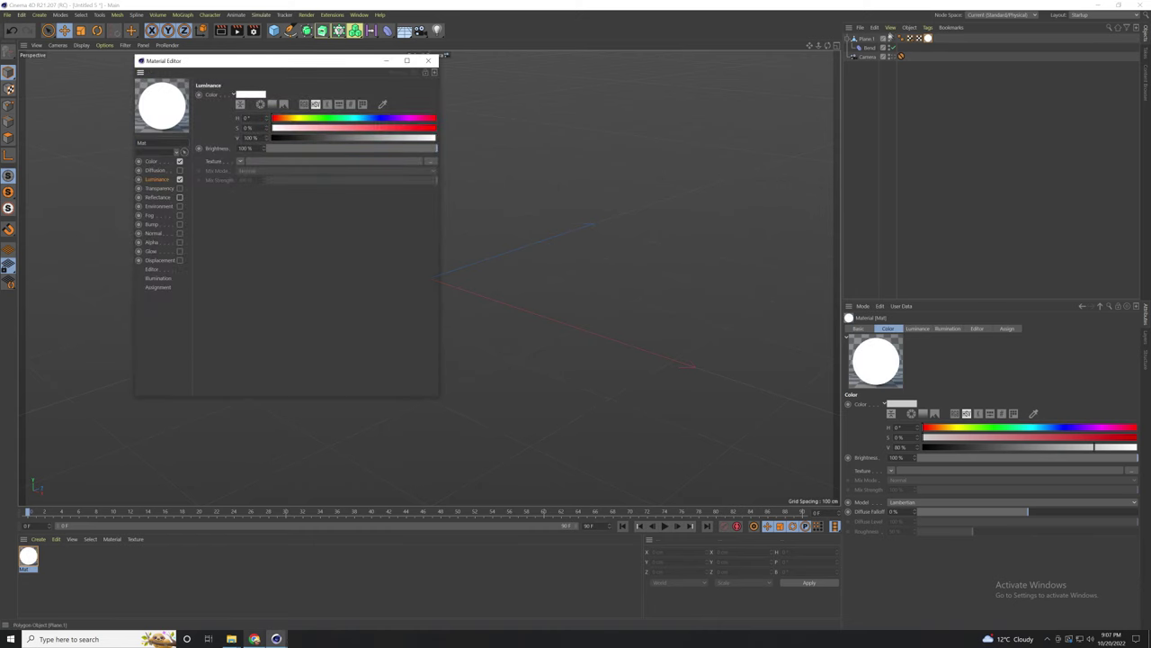
left_click_drag(288, 61, 819, 133)
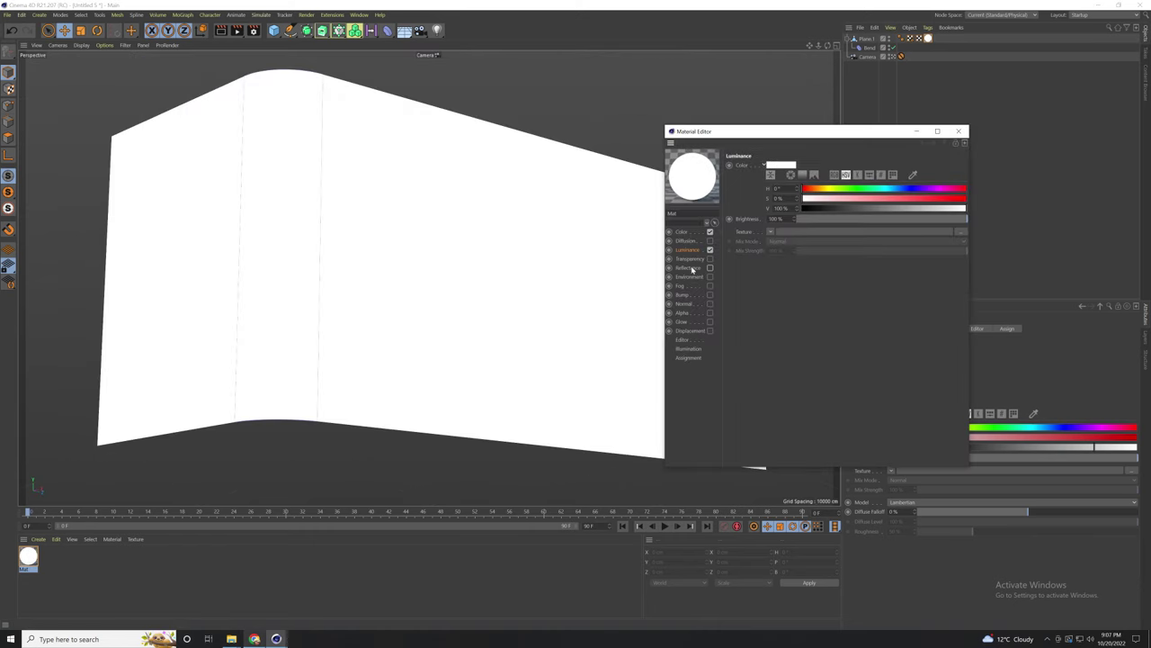
left_click(702, 340)
left_click(785, 166)
left_click(795, 174)
left_click(807, 244)
Step: Load the first baked luminance JPG from the RENDER FINAL folder as the Luminance texture without copying it to the project
left_click(698, 250)
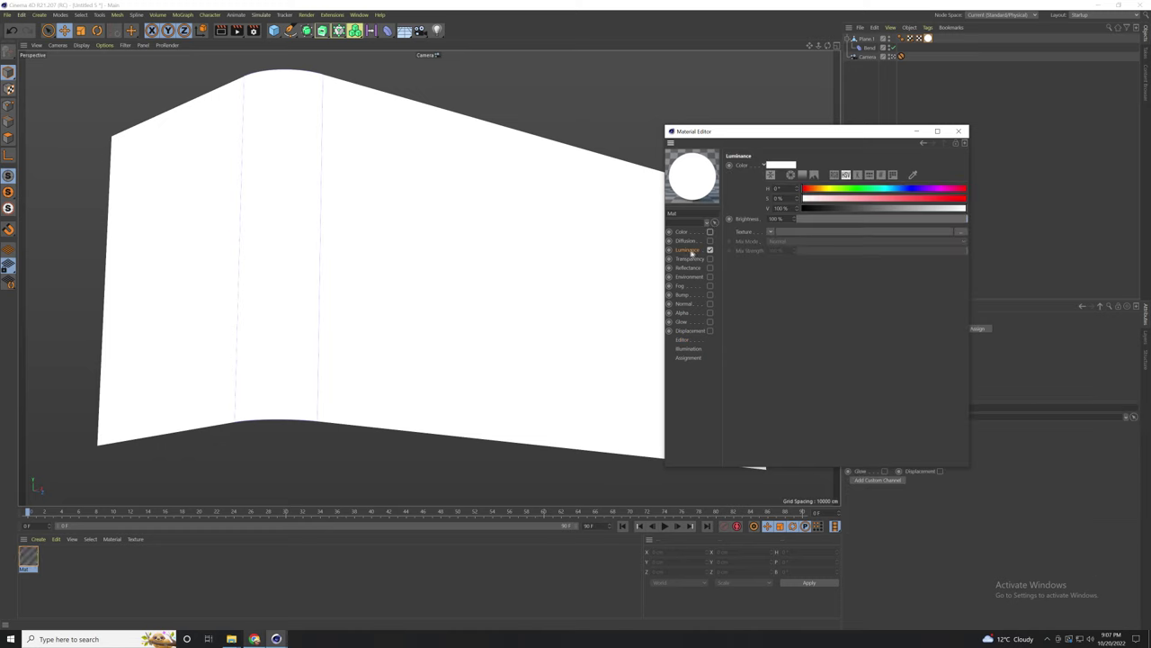
left_click(813, 231)
left_click(715, 159)
double_click(768, 216)
double_click(724, 224)
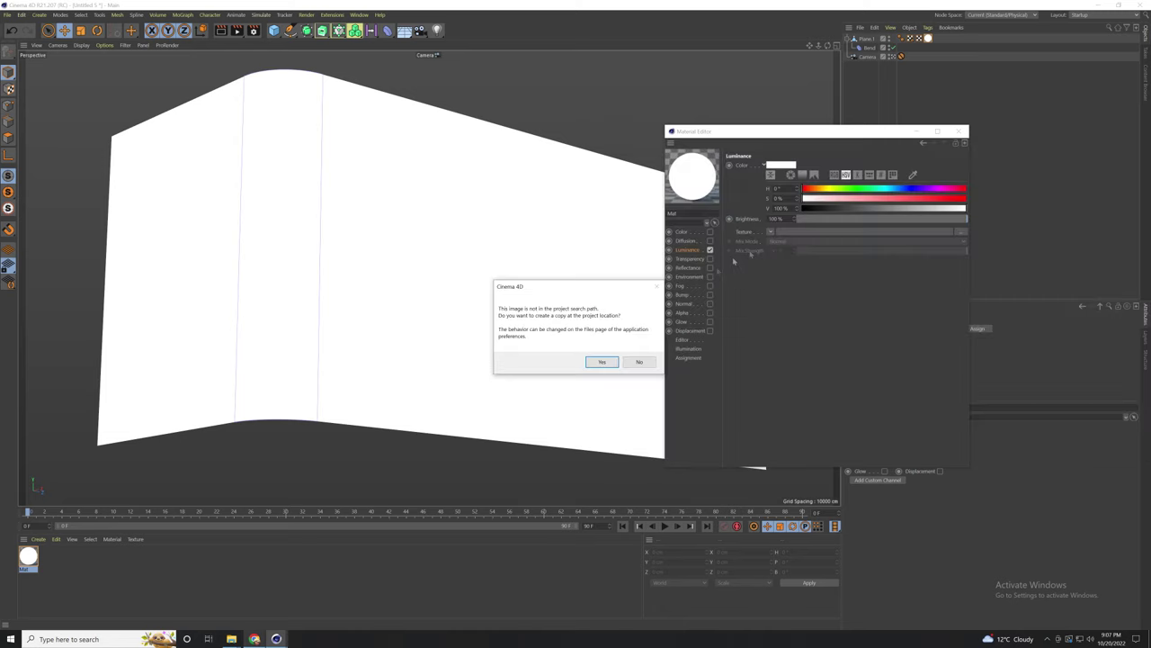
left_click(641, 362)
left_click(964, 131)
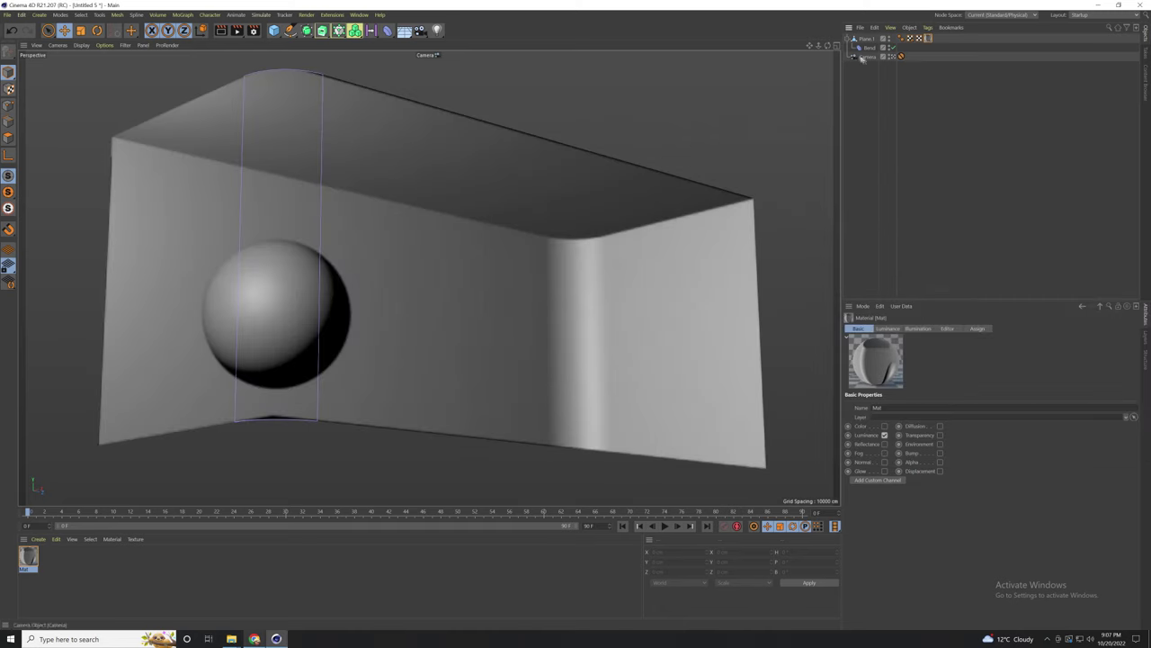
Step: Toggle the Bend deformer off and on to compare the flat and curved screen
left_click(894, 49)
left_click(894, 48)
left_click(894, 49)
left_click(894, 49)
Step: Play the timeline and calculate the Luminance texture's animation range so the baked image sequence plays on the screen
left_click(664, 525)
double_click(30, 560)
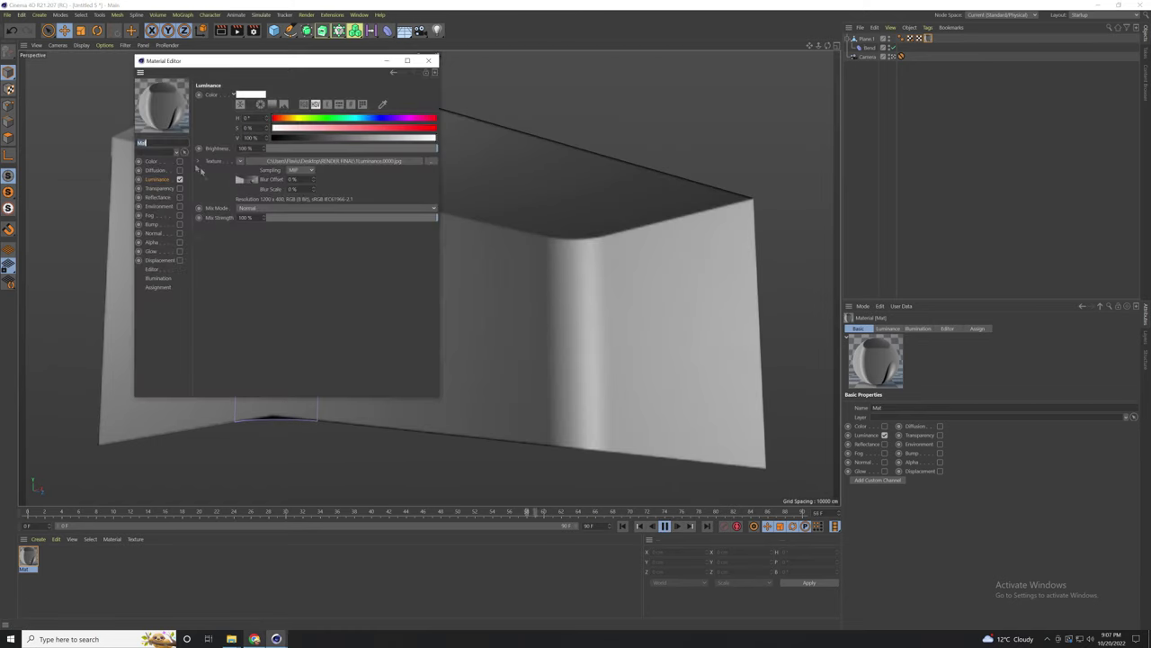
left_click(243, 171)
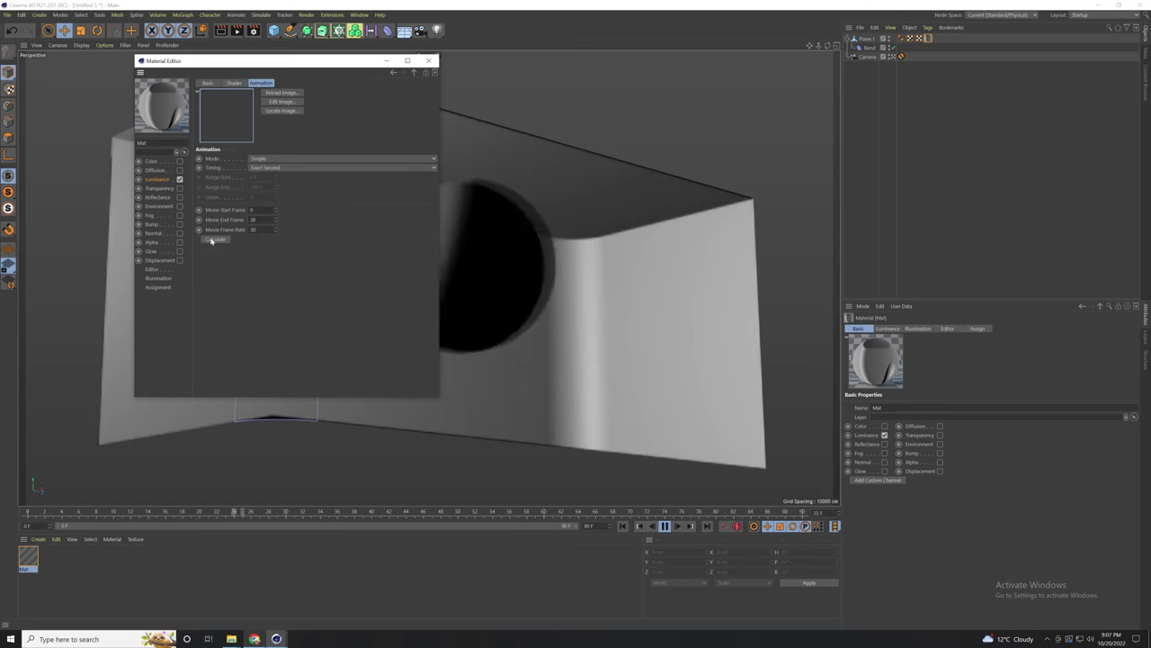
left_click(428, 60)
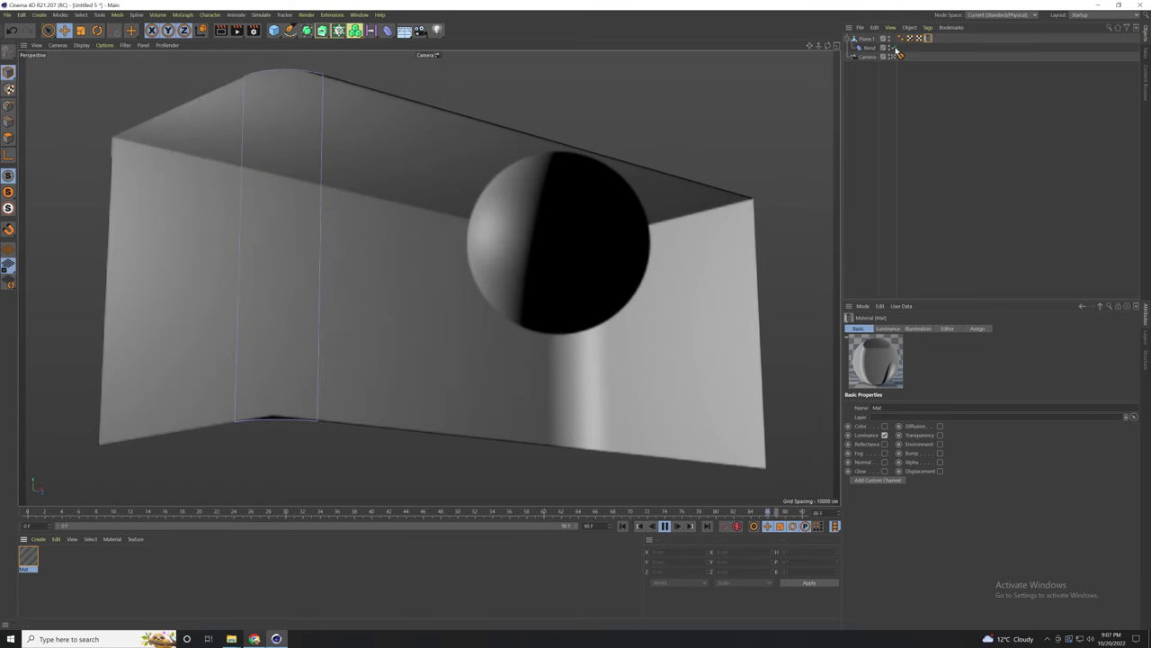